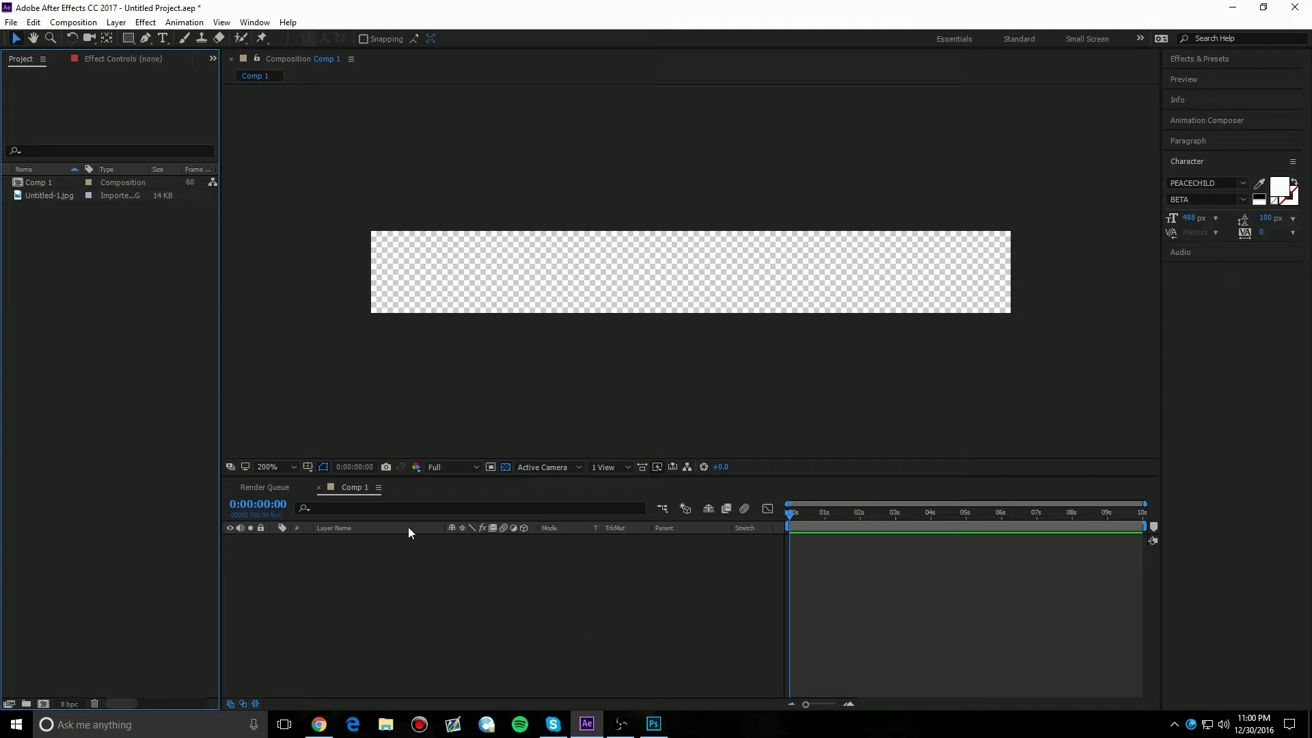
Step: Bring the Comp 1 timeline forward, reorder its tabs, and narrow the right-hand panels to widen the viewer
click(349, 488)
drag(228, 494, 239, 493)
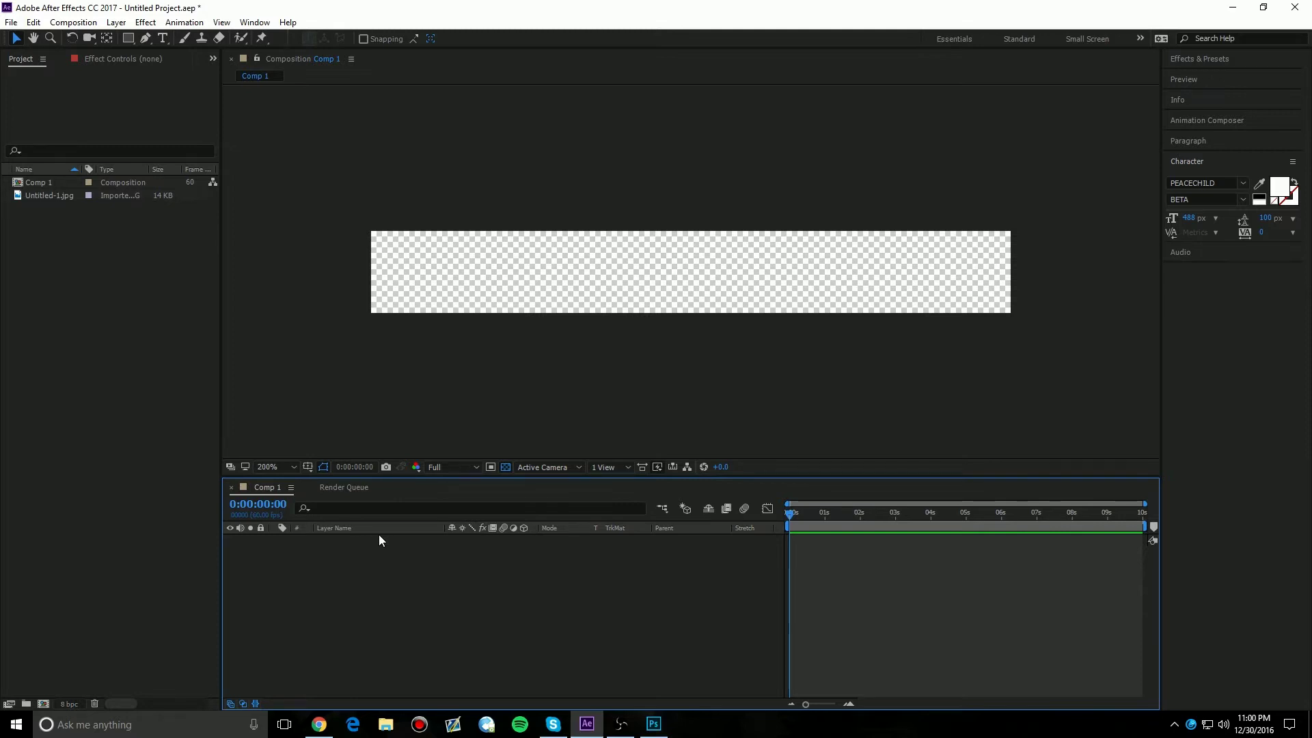
click(259, 383)
click(212, 360)
click(295, 355)
click(122, 295)
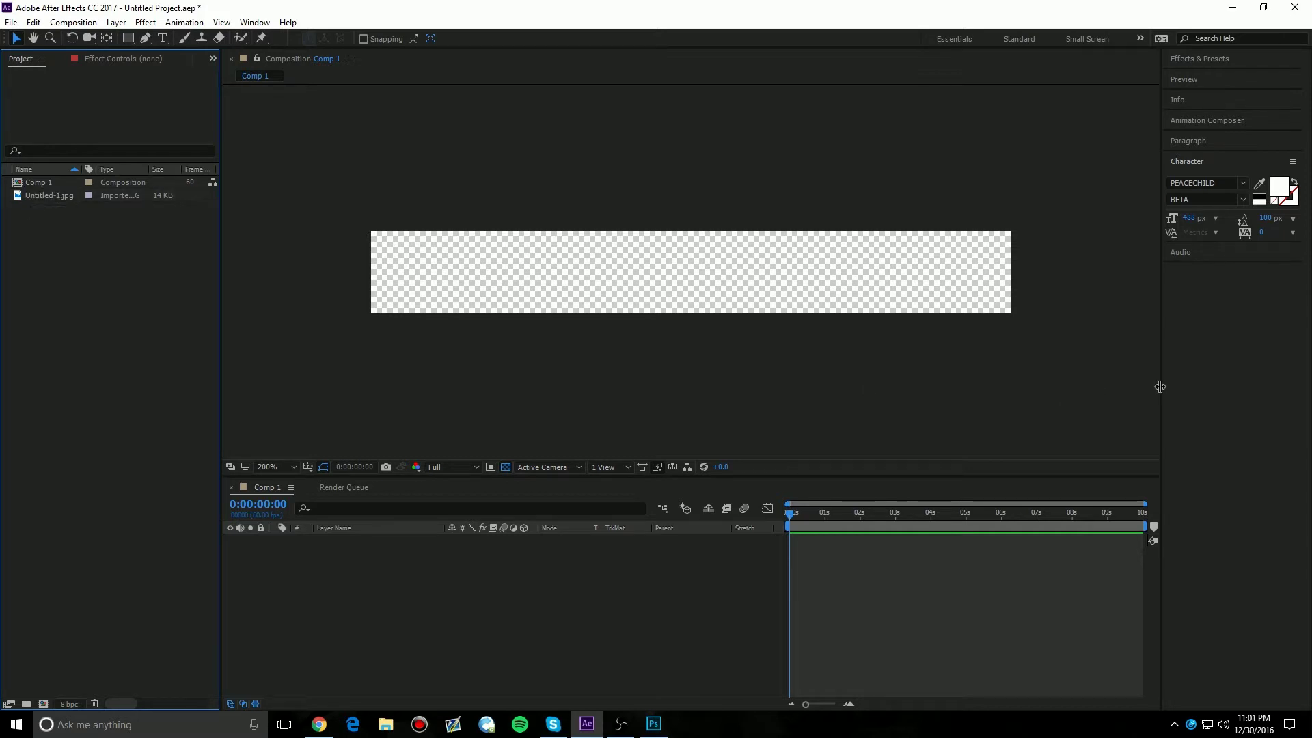
drag(1159, 387, 1116, 385)
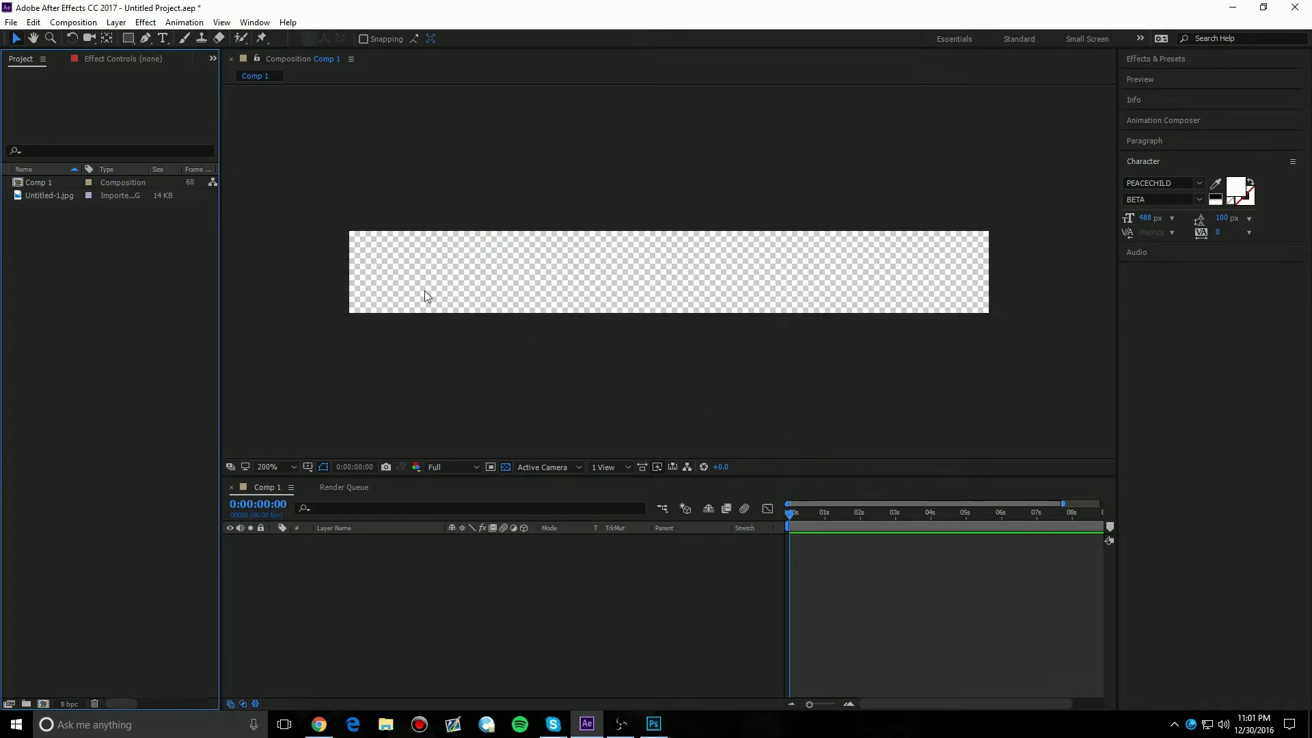
mouse_move(327, 223)
mouse_down()
mouse_move(445, 294)
mouse_move(1176, 351)
mouse_move(214, 198)
mouse_move(297, 224)
mouse_move(321, 216)
mouse_move(310, 219)
mouse_up()
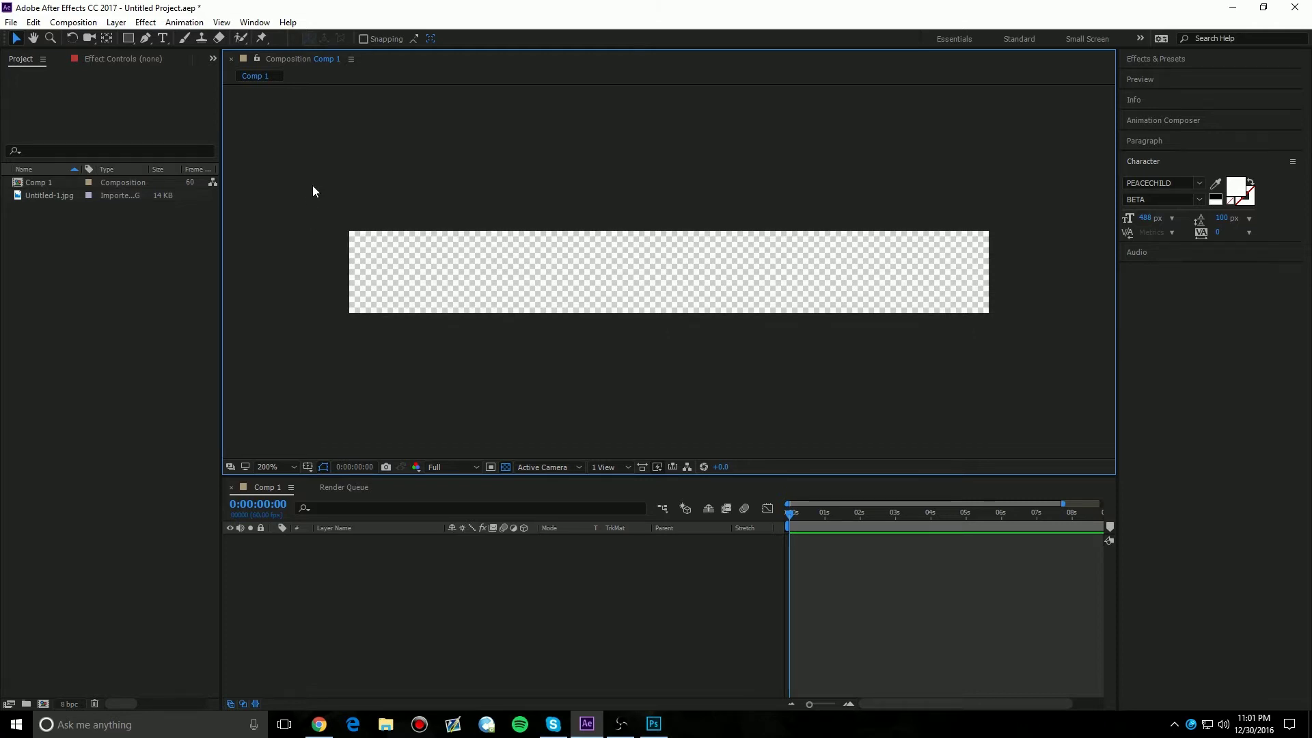
Step: Drag Untitled-1.jpg from the Project panel into Comp 1 as a layer
click(41, 194)
click(65, 245)
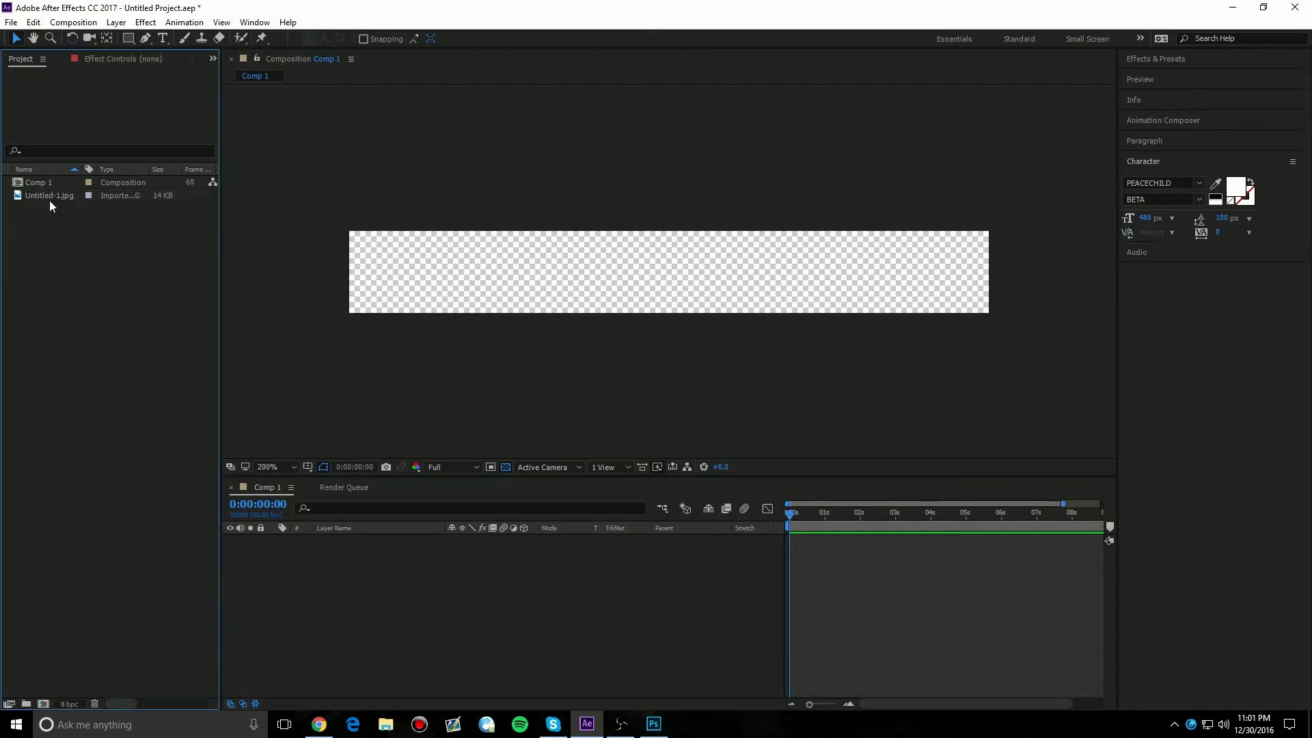
click(49, 200)
click(60, 222)
drag(59, 194, 425, 608)
Step: Deselect the layer and check the 'minecraft server banner size' results in Chrome
click(356, 395)
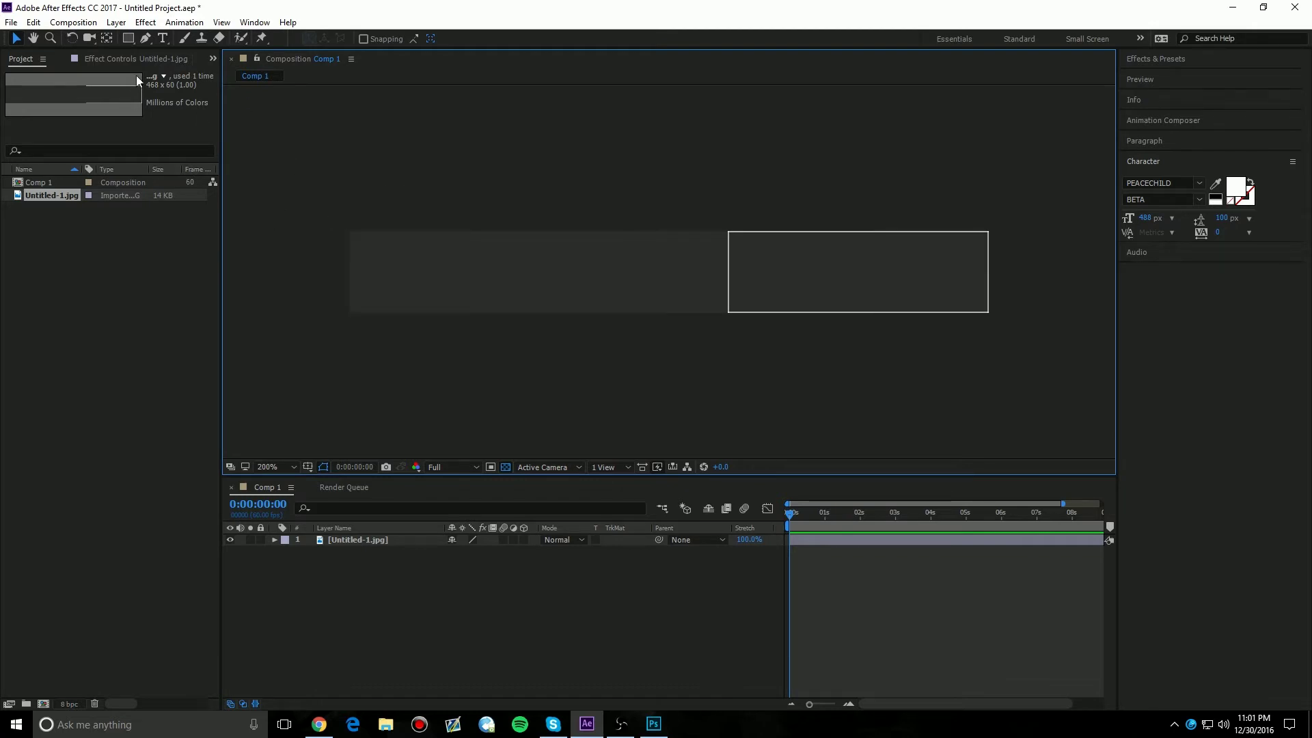
click(369, 609)
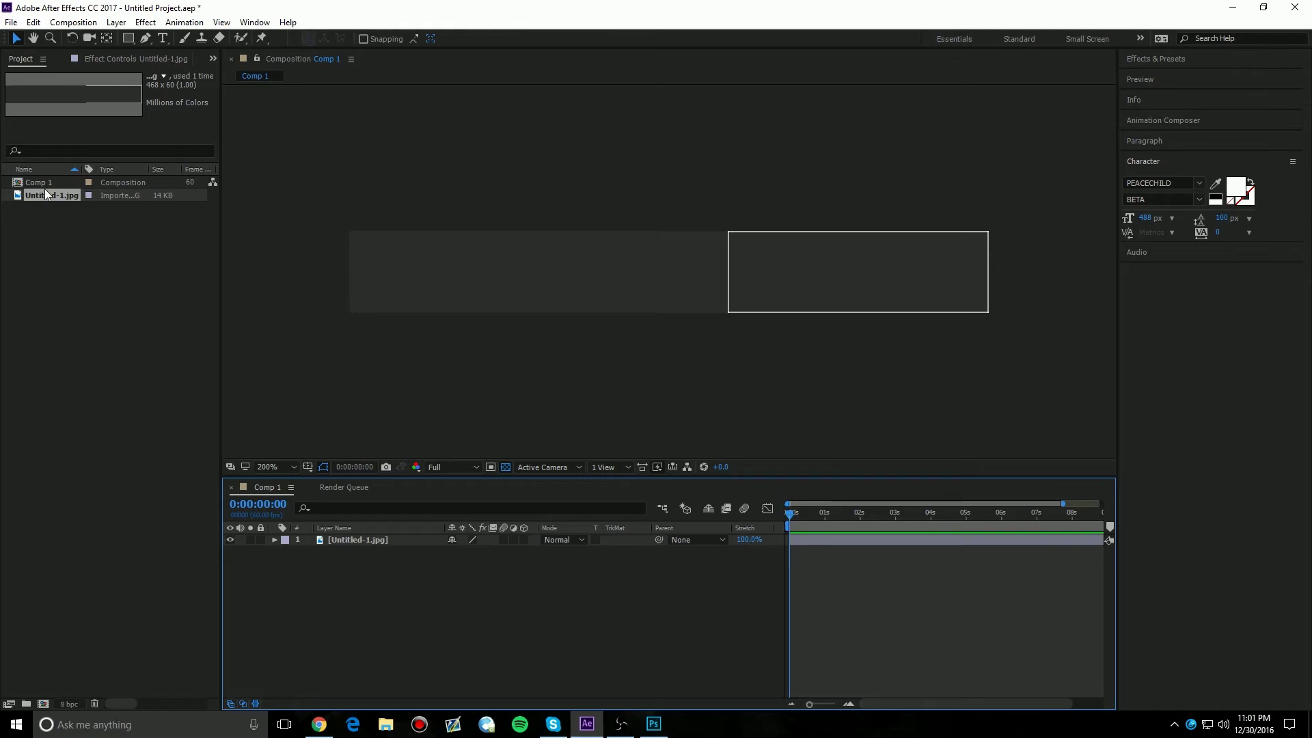
click(319, 724)
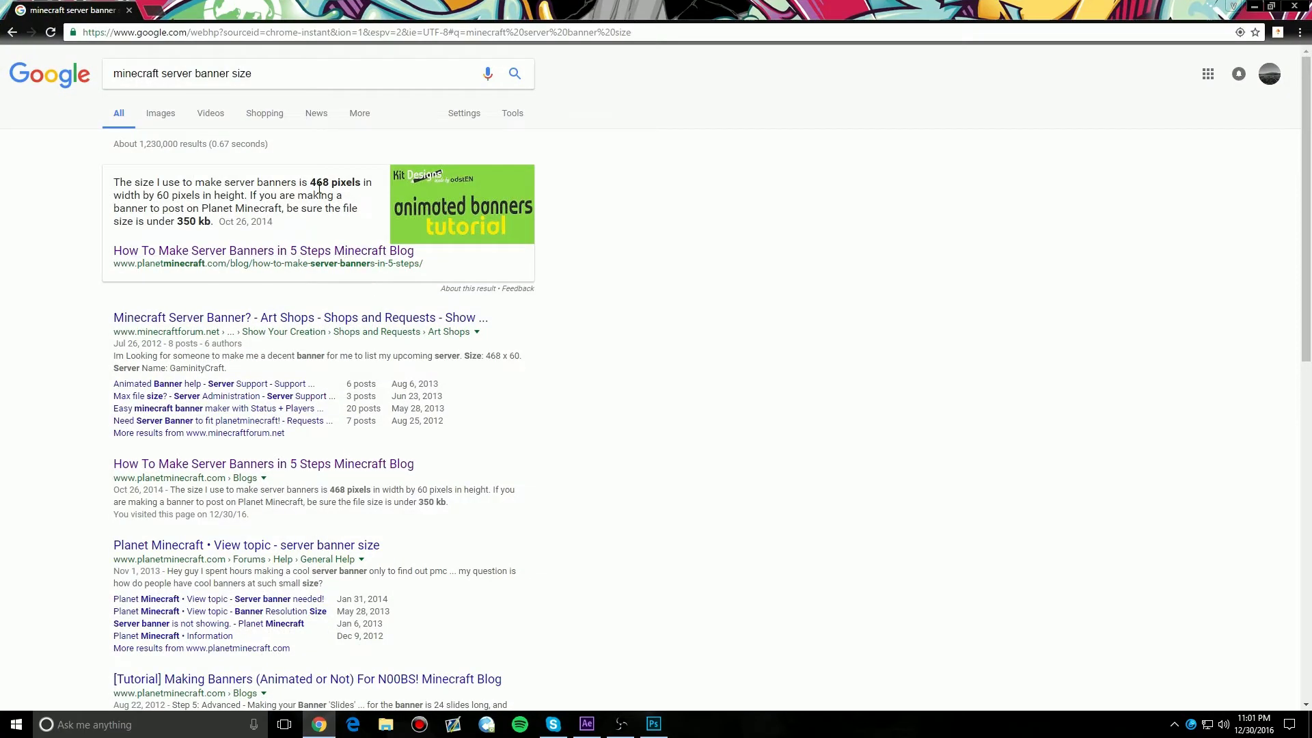
Step: Type SERVER NAME and set its font size from 488 px to 47 px
key(alt+Tab)
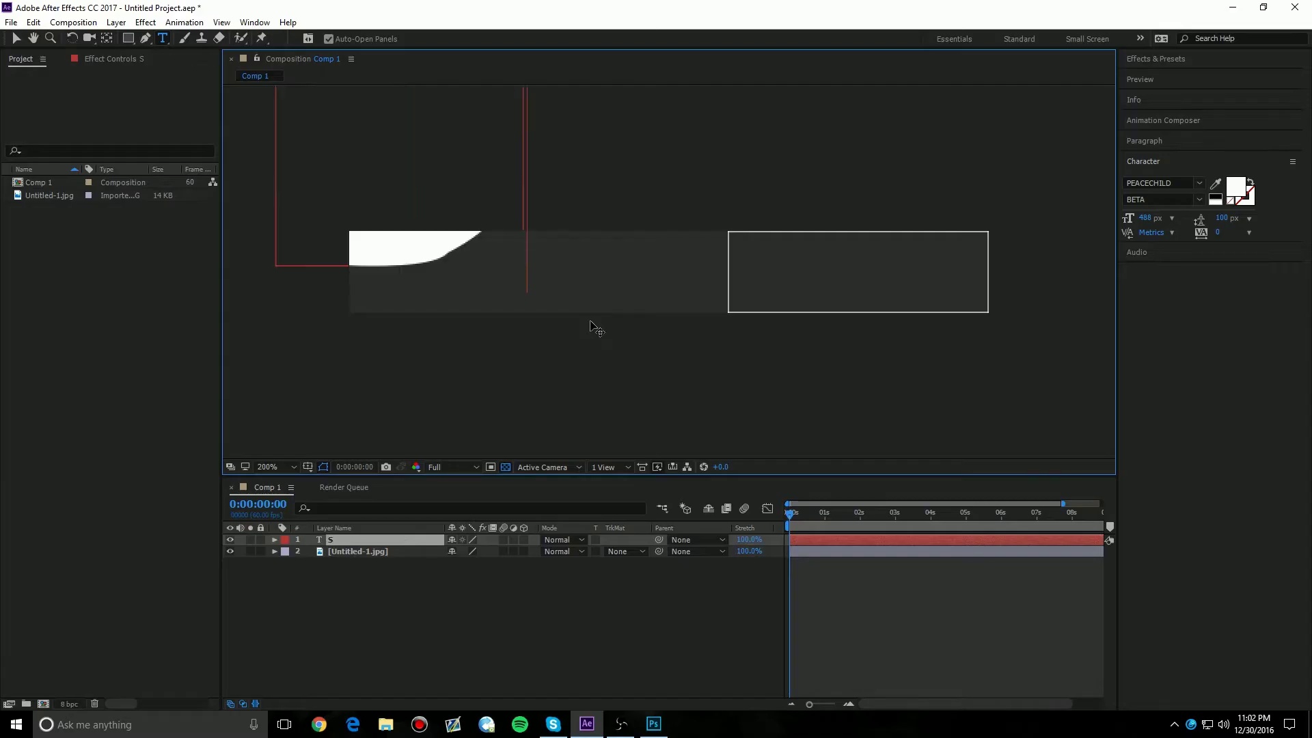
text(ERVER)
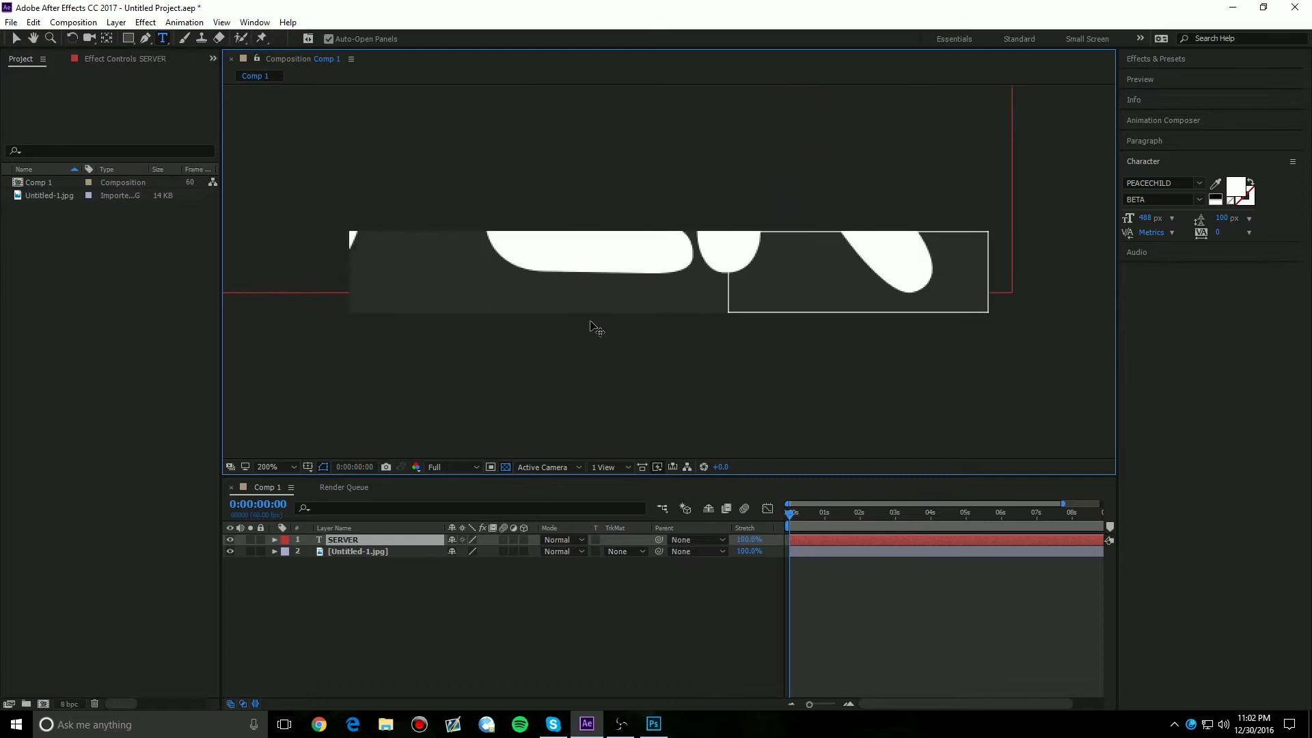
text( NAME)
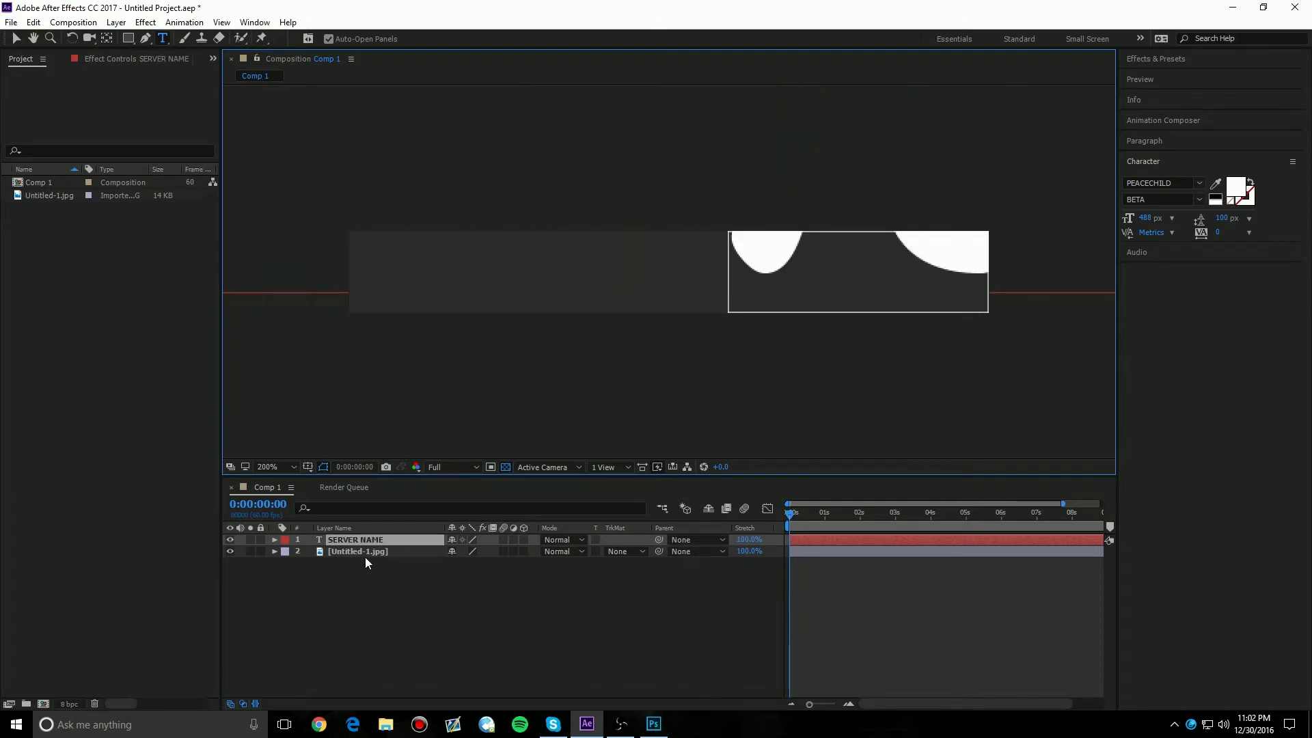
key(ctrl+a)
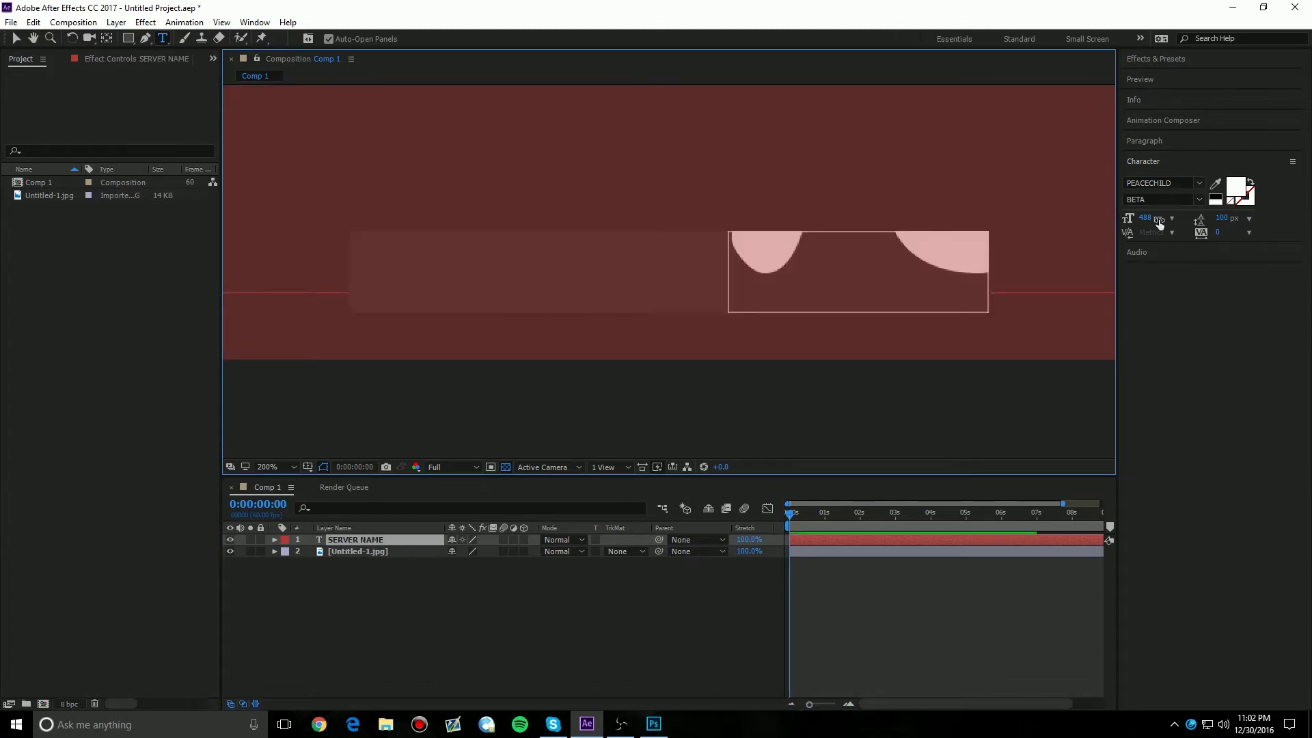
drag(1153, 224, 956, 346)
Step: Move the SERVER NAME text right onto the banner, then reselect its text for editing
click(17, 38)
drag(454, 270, 583, 293)
click(653, 339)
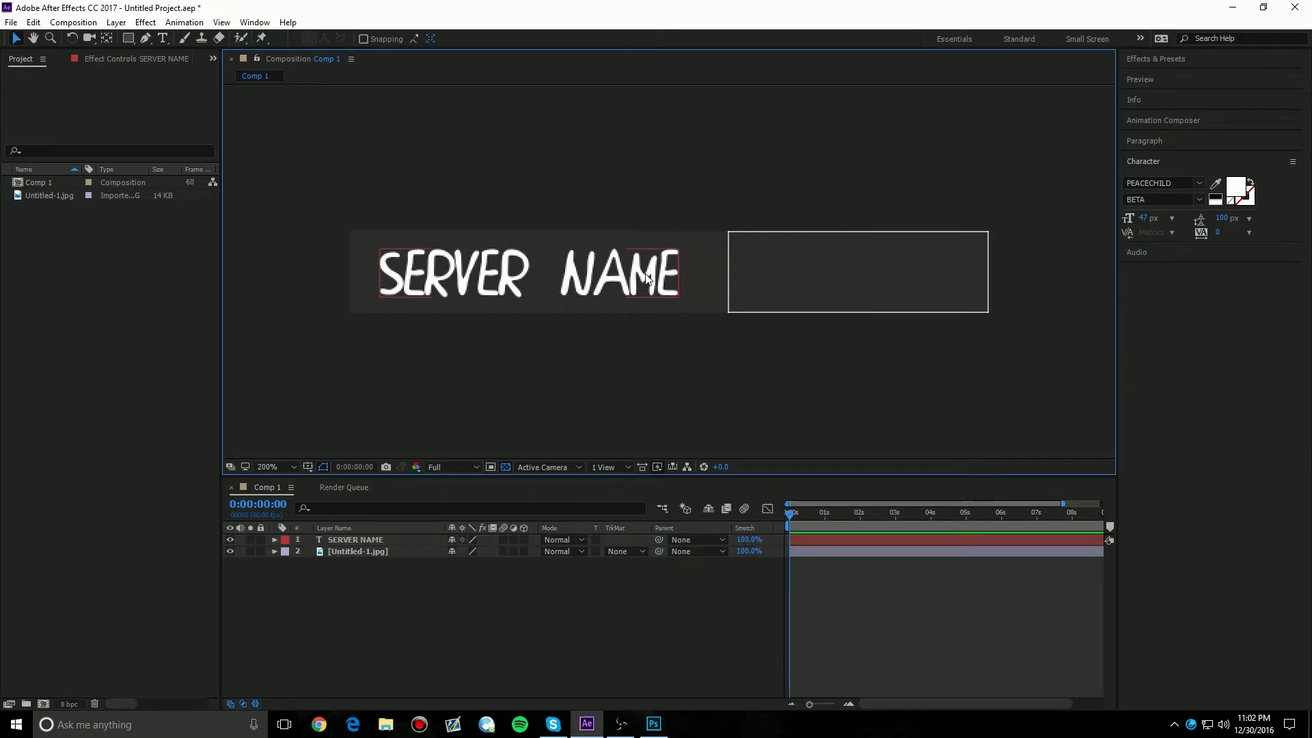
click(387, 539)
double_click(387, 539)
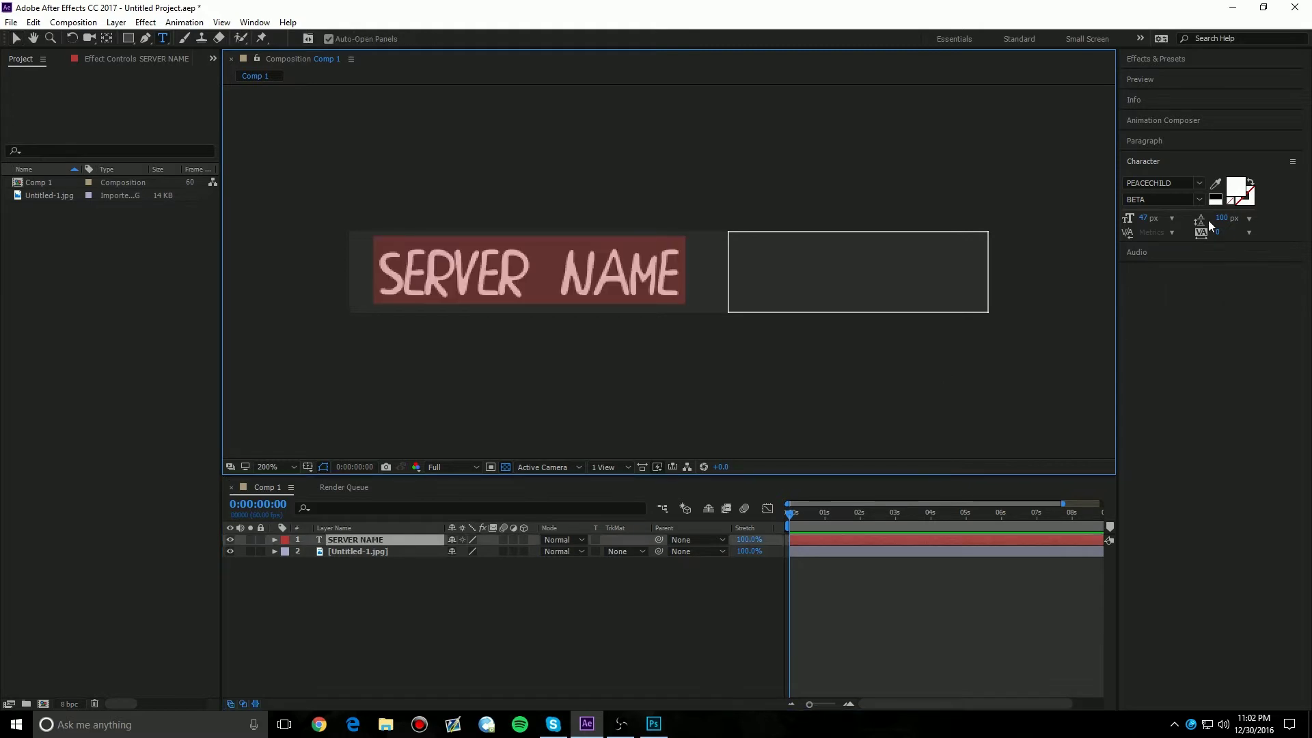
Step: Try the REIS and Parry Hotter fonts on the SERVER NAME text
click(1199, 184)
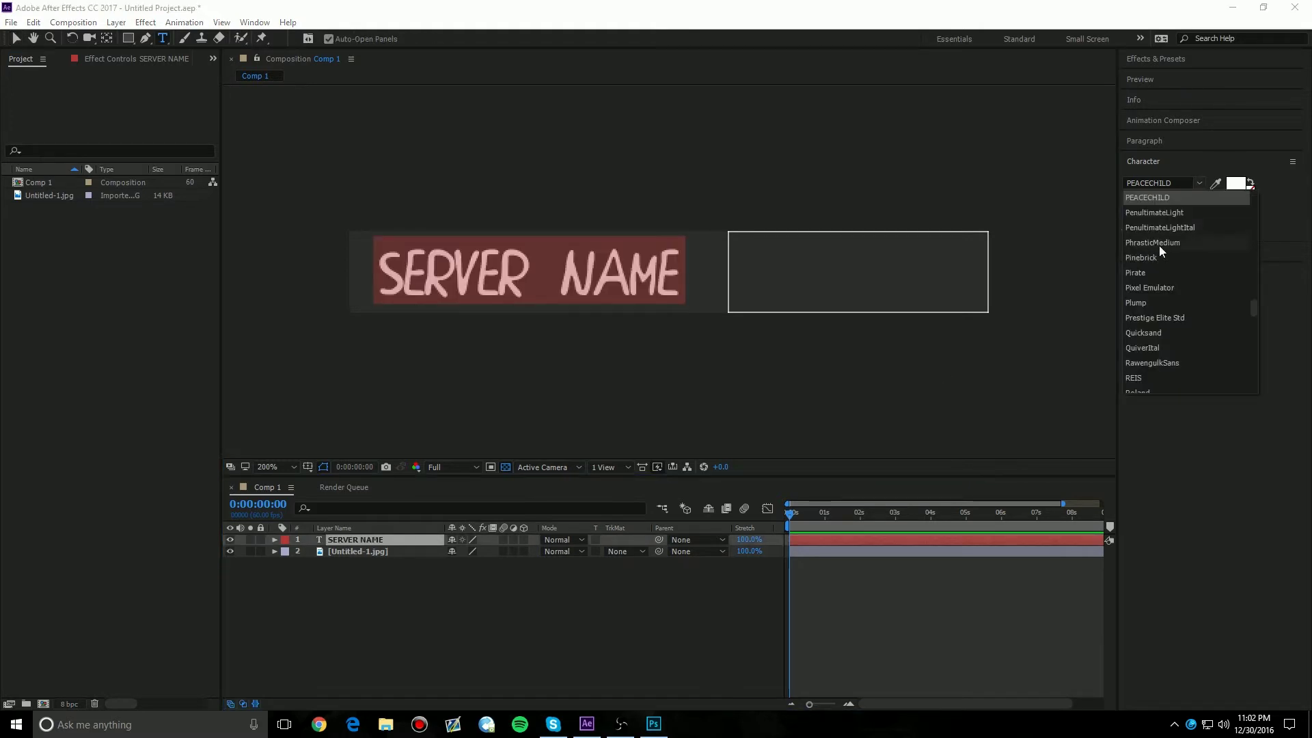
click(1175, 378)
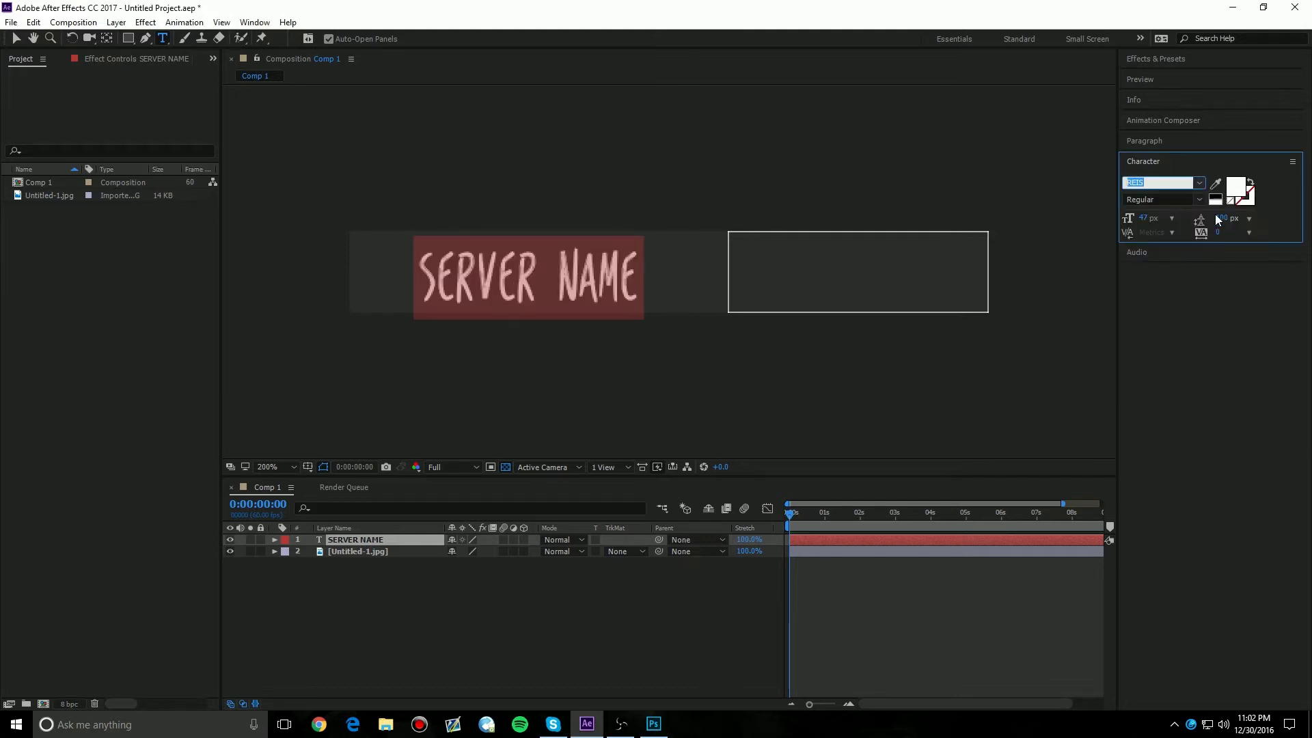
click(1199, 183)
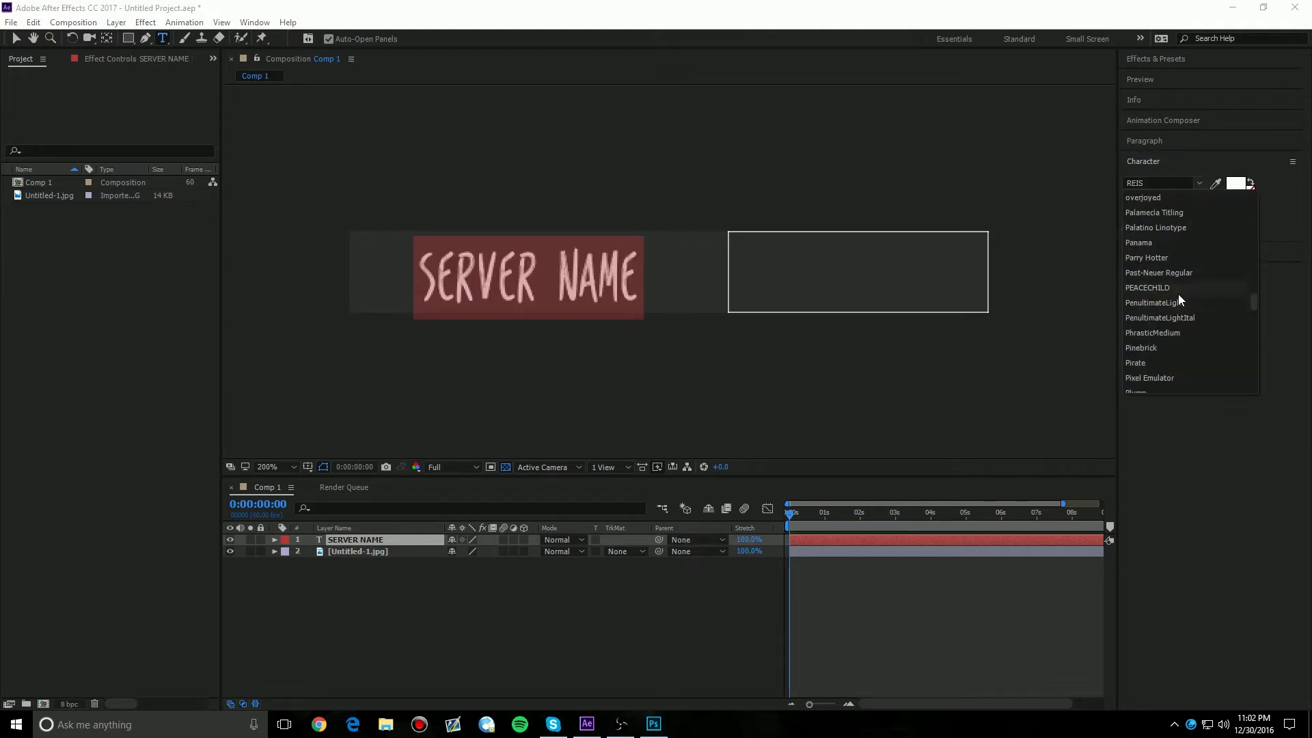
click(1182, 259)
Step: Browse the font list, apply Code Bold, and finish editing the text
click(1200, 183)
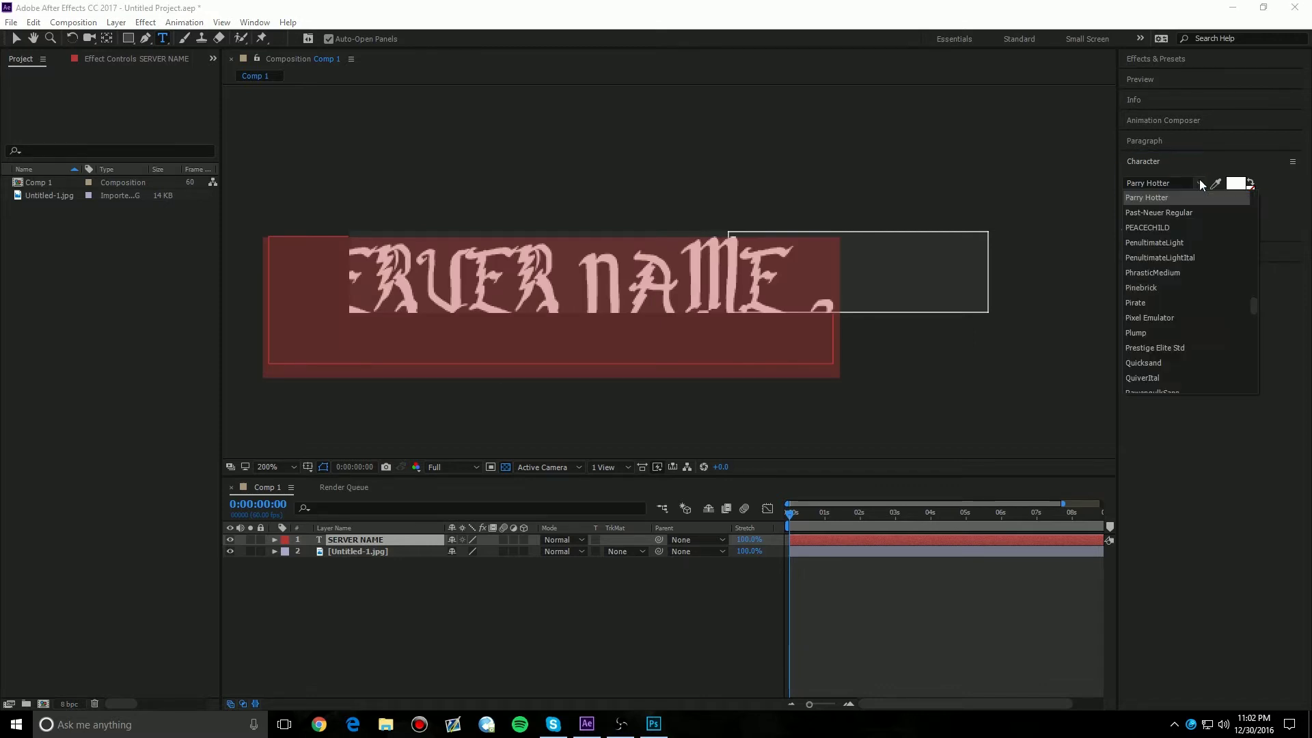
scroll(1189, 243, up, 15)
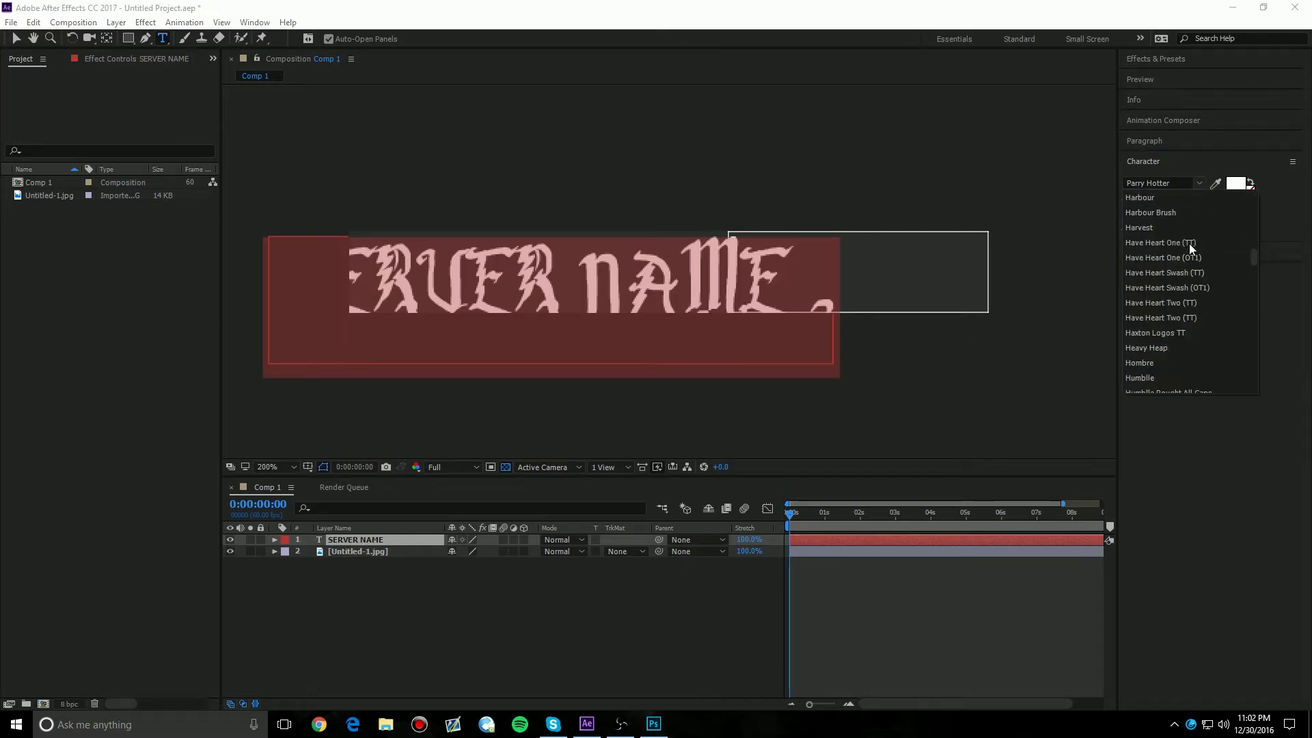
scroll(1189, 243, up, 10)
scroll(1188, 244, down, 4)
scroll(1184, 277, up, 1)
scroll(1194, 267, down, 4)
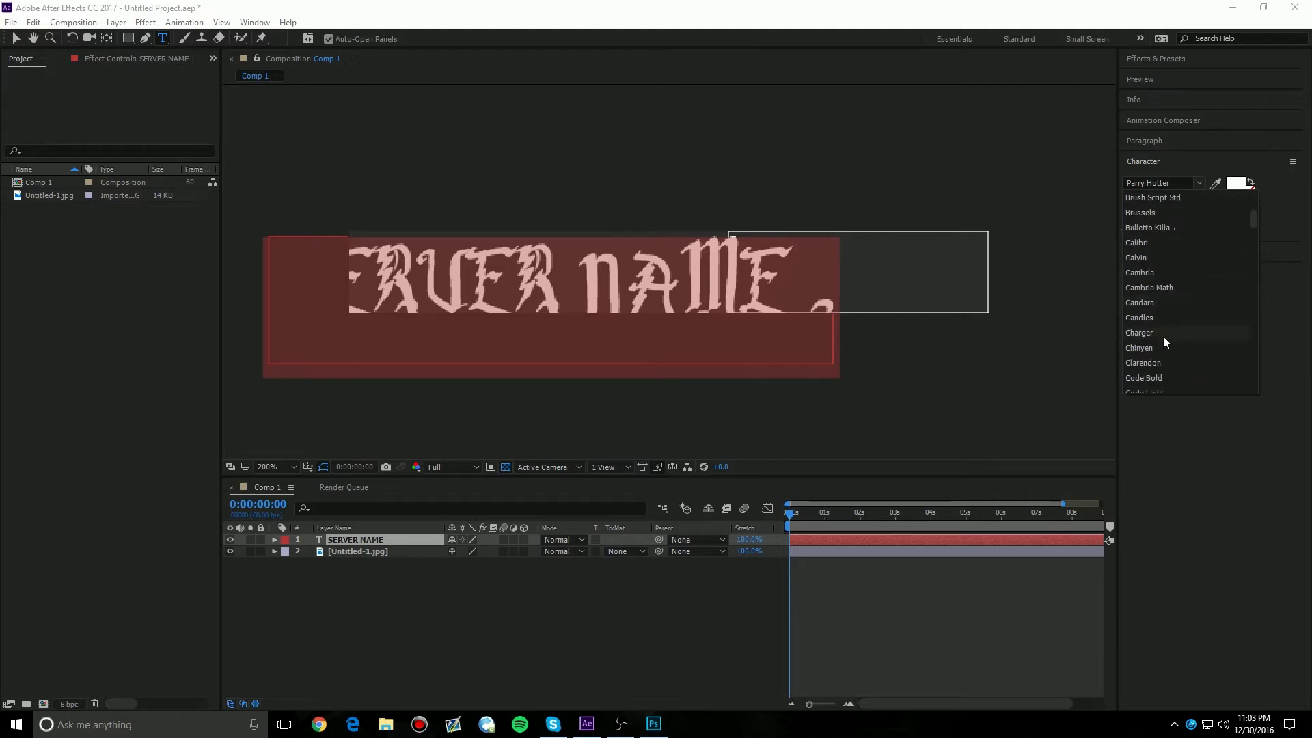
click(1153, 377)
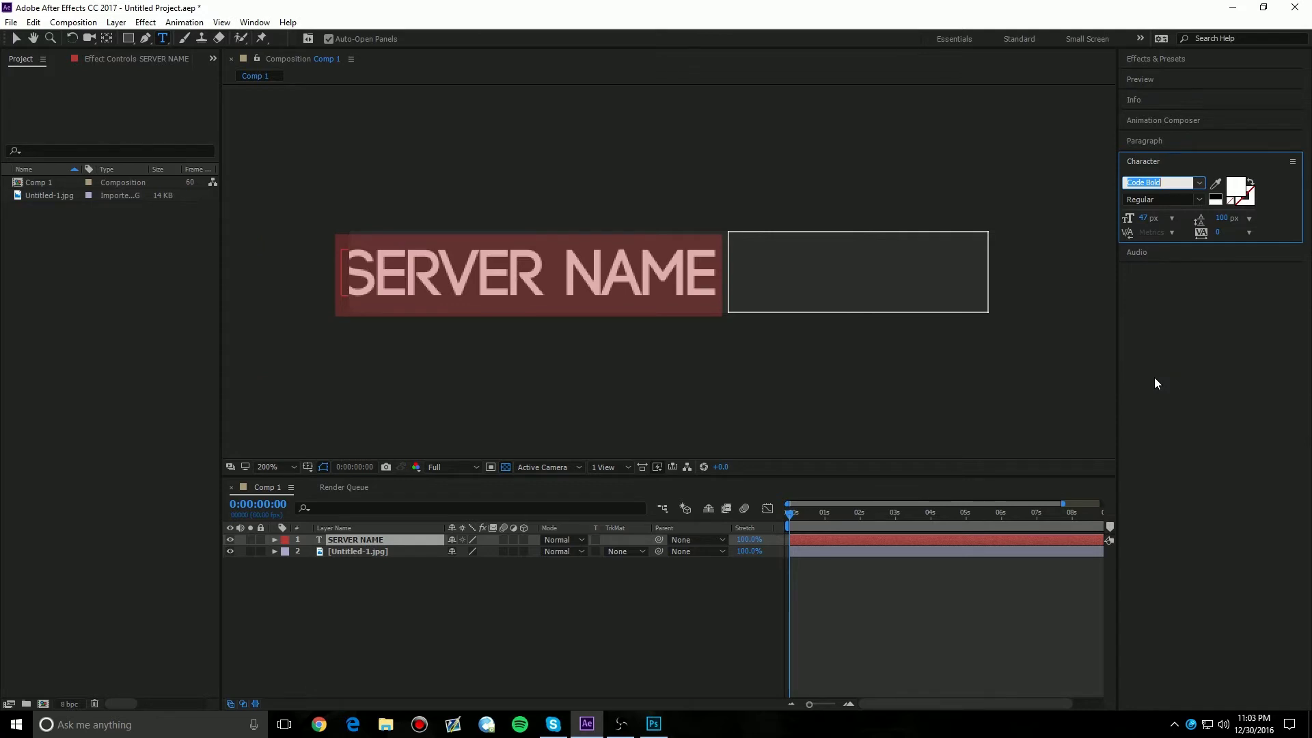
click(18, 39)
click(548, 278)
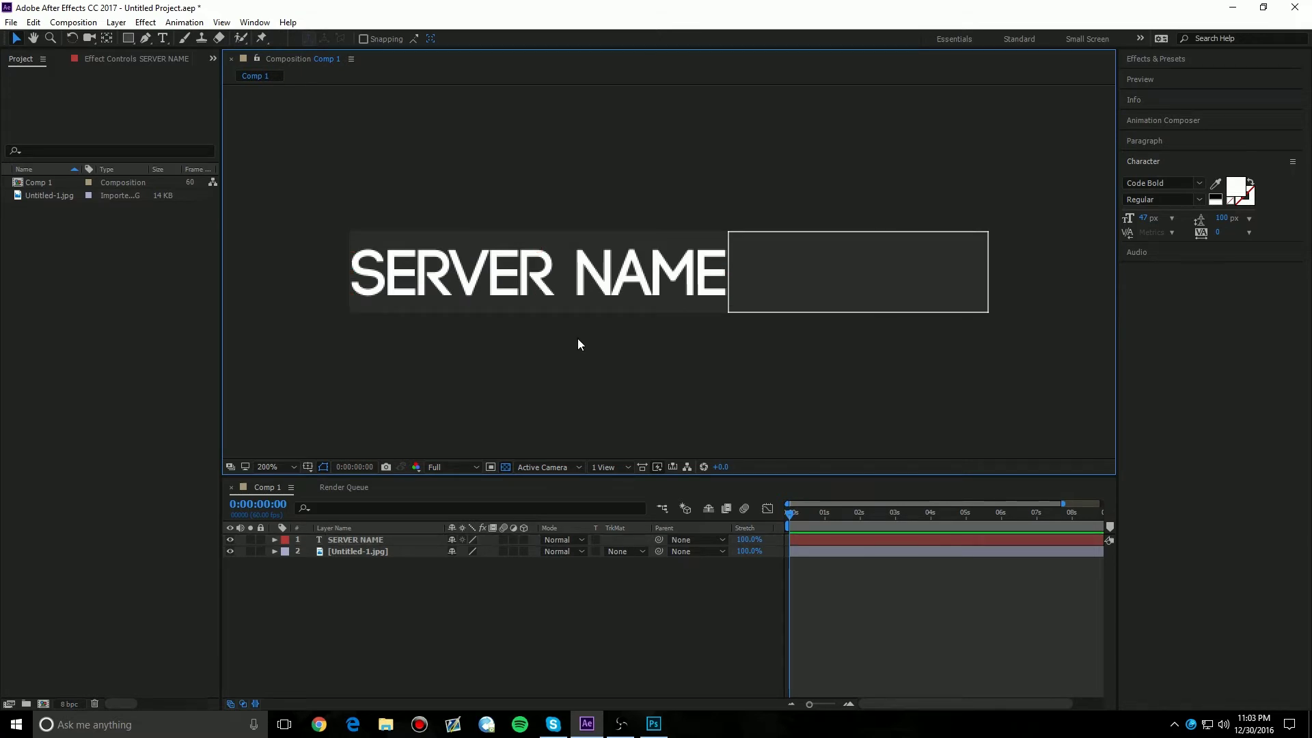
Step: Shrink SERVER NAME from 47 px to 42 px and move it up a few pixels
double_click(351, 539)
drag(1148, 217, 1142, 217)
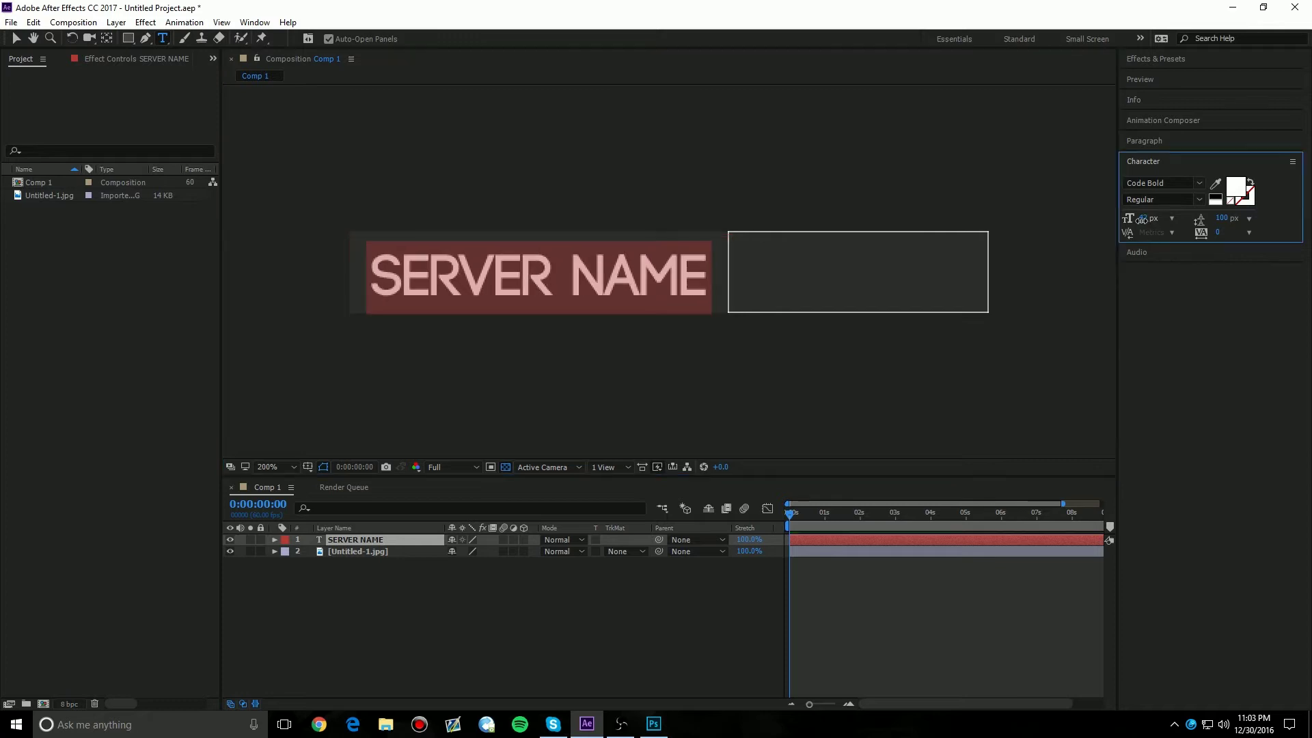
click(17, 39)
drag(556, 284, 562, 278)
Step: Nudge the SERVER NAME text slightly left and right to settle its banner placement
click(563, 383)
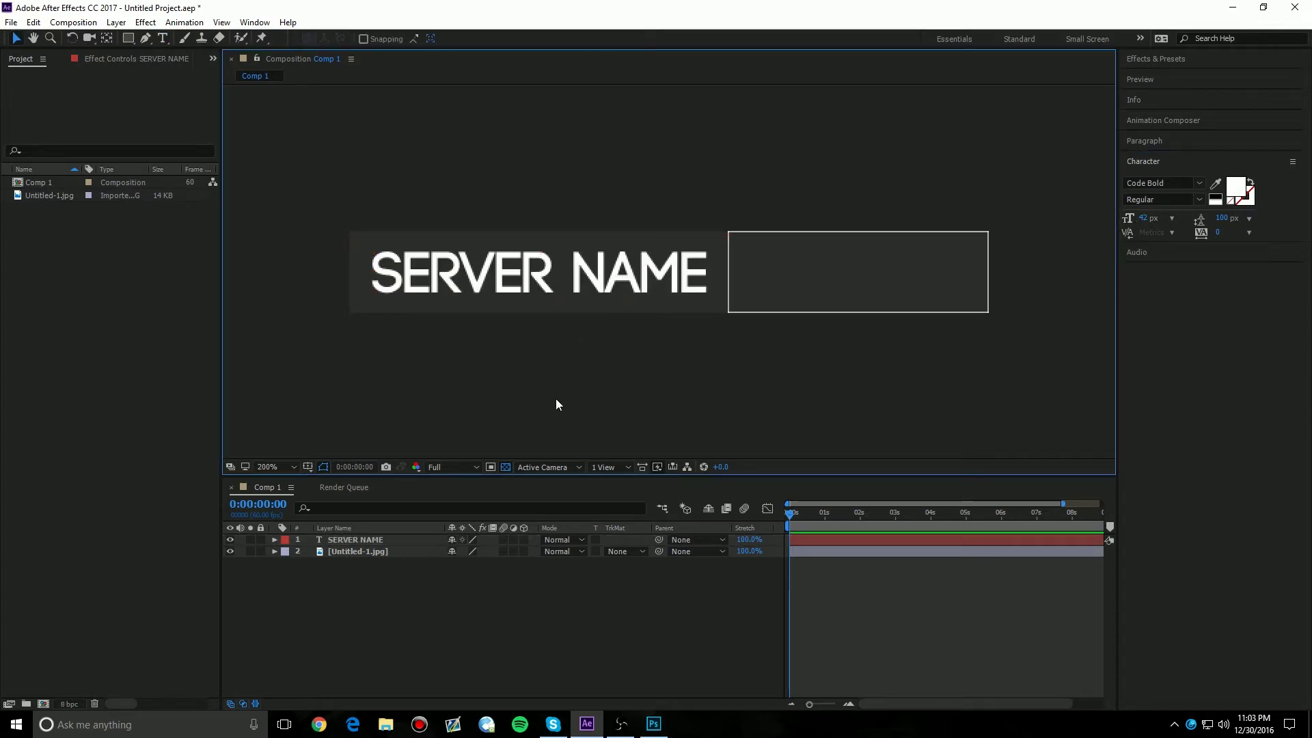
drag(592, 284, 593, 274)
click(616, 342)
click(589, 273)
click(601, 374)
click(488, 620)
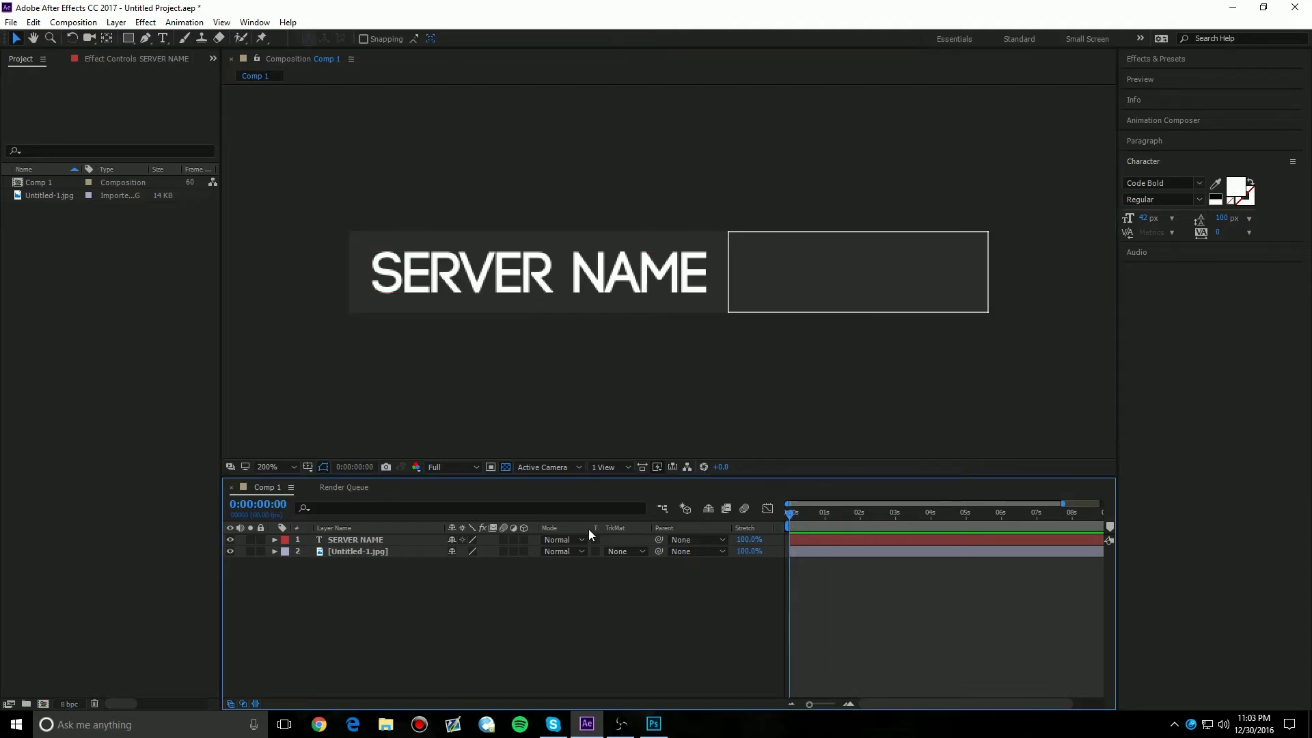
click(522, 324)
click(361, 539)
click(423, 627)
click(1198, 68)
drag(1183, 218, 542, 284)
click(635, 418)
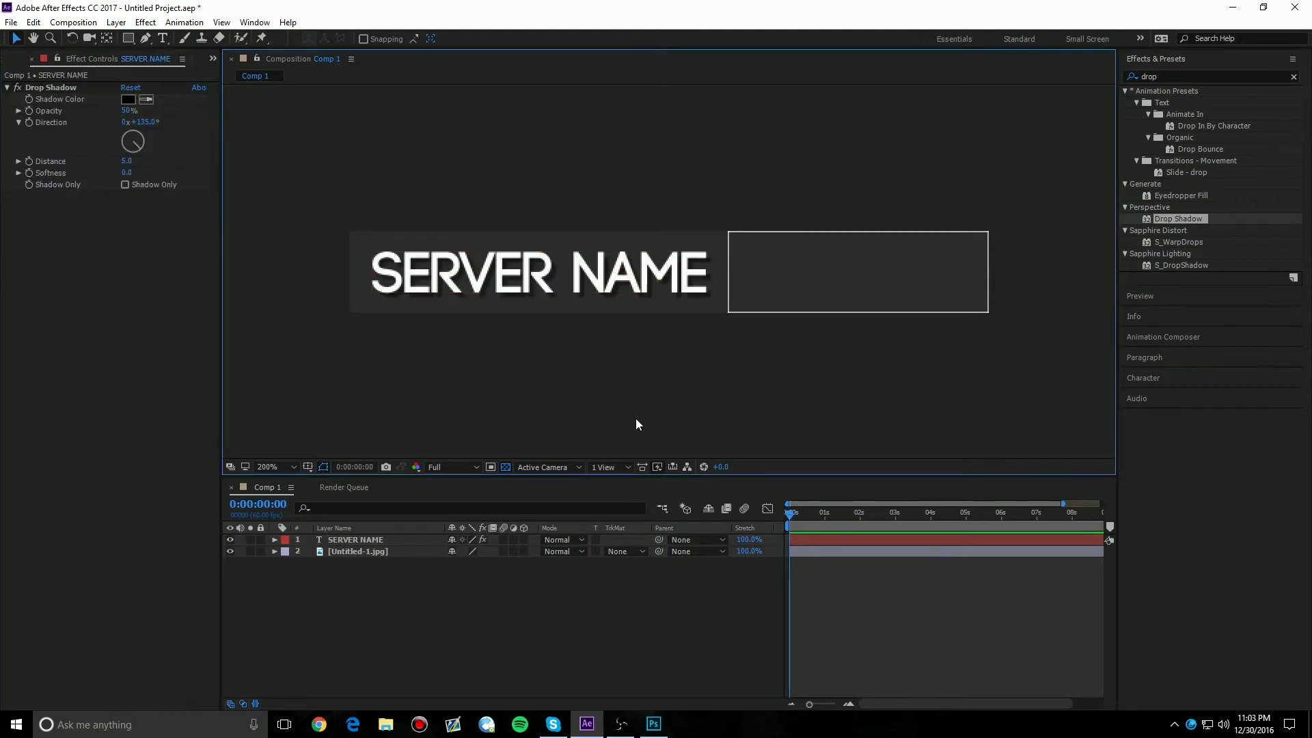
click(75, 88)
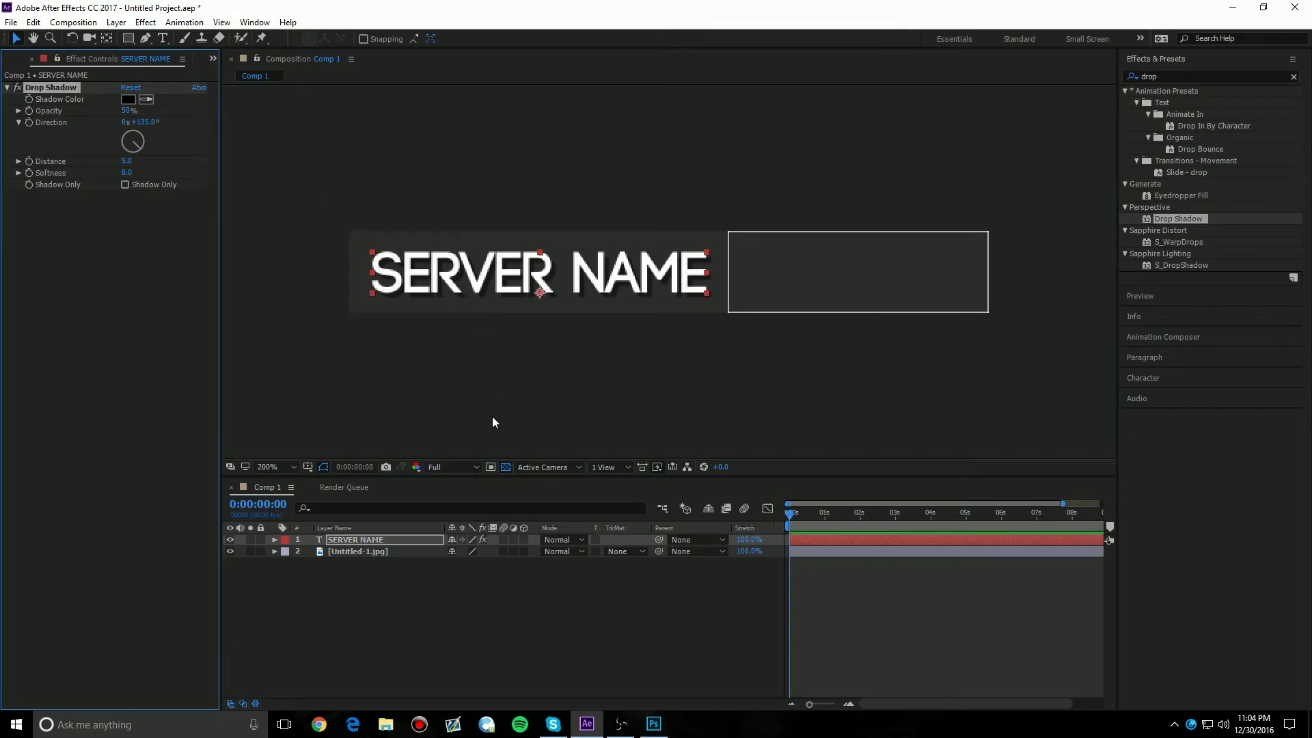
key(Delete)
click(535, 375)
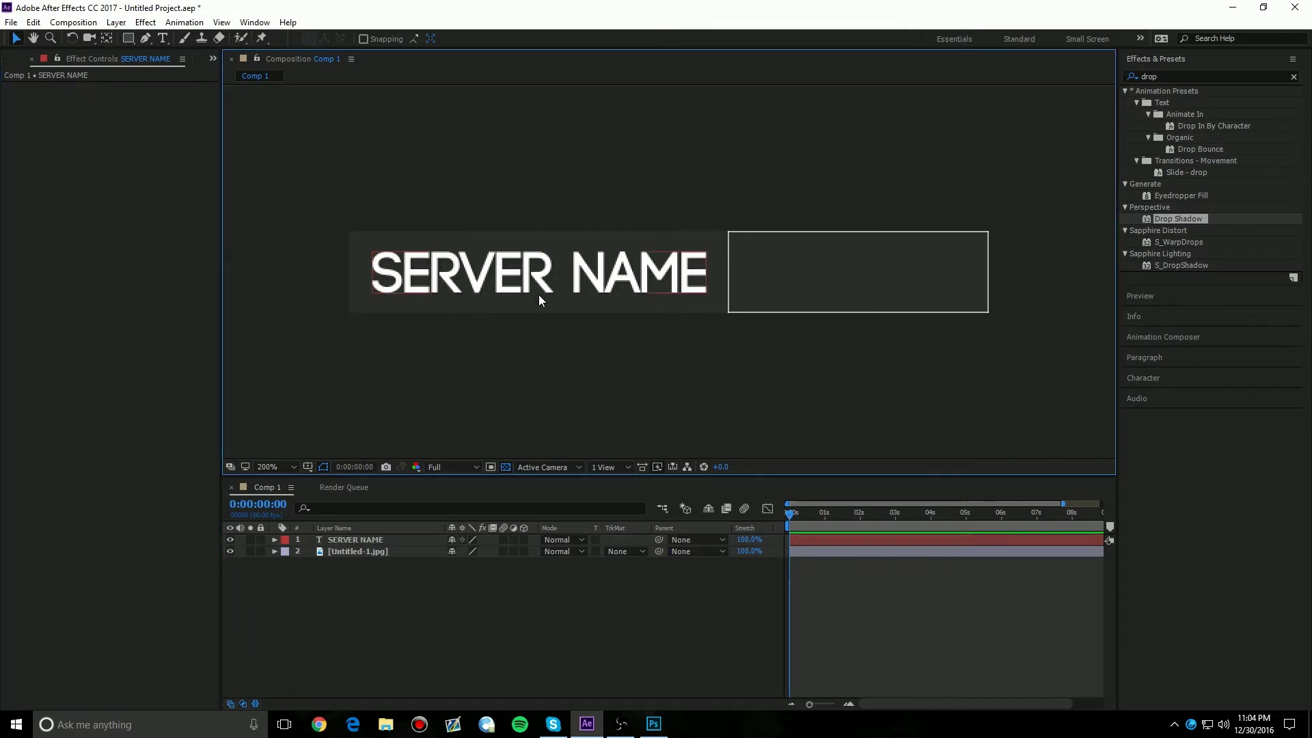
click(538, 294)
click(546, 361)
click(526, 290)
click(492, 355)
click(834, 269)
Step: Create a new text layer reading PvP inside the empty box
click(486, 639)
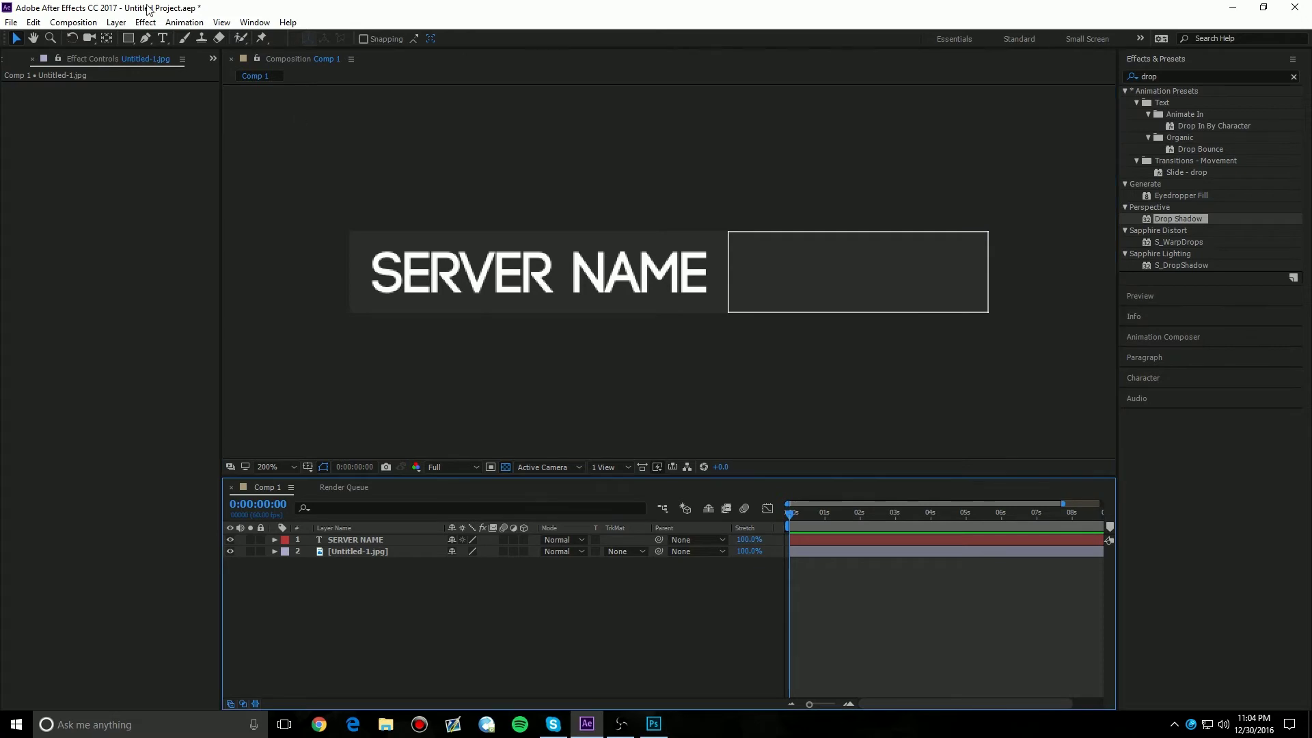
click(117, 23)
click(85, 124)
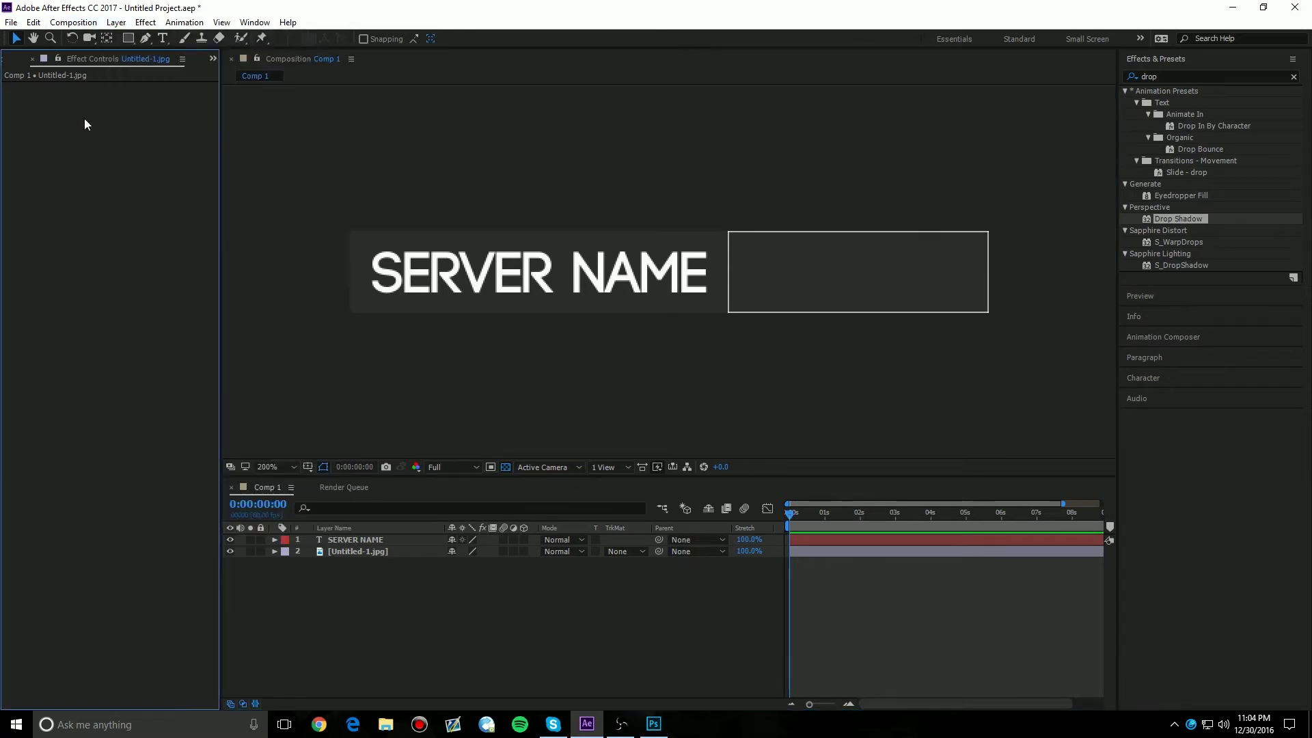
click(162, 38)
click(819, 280)
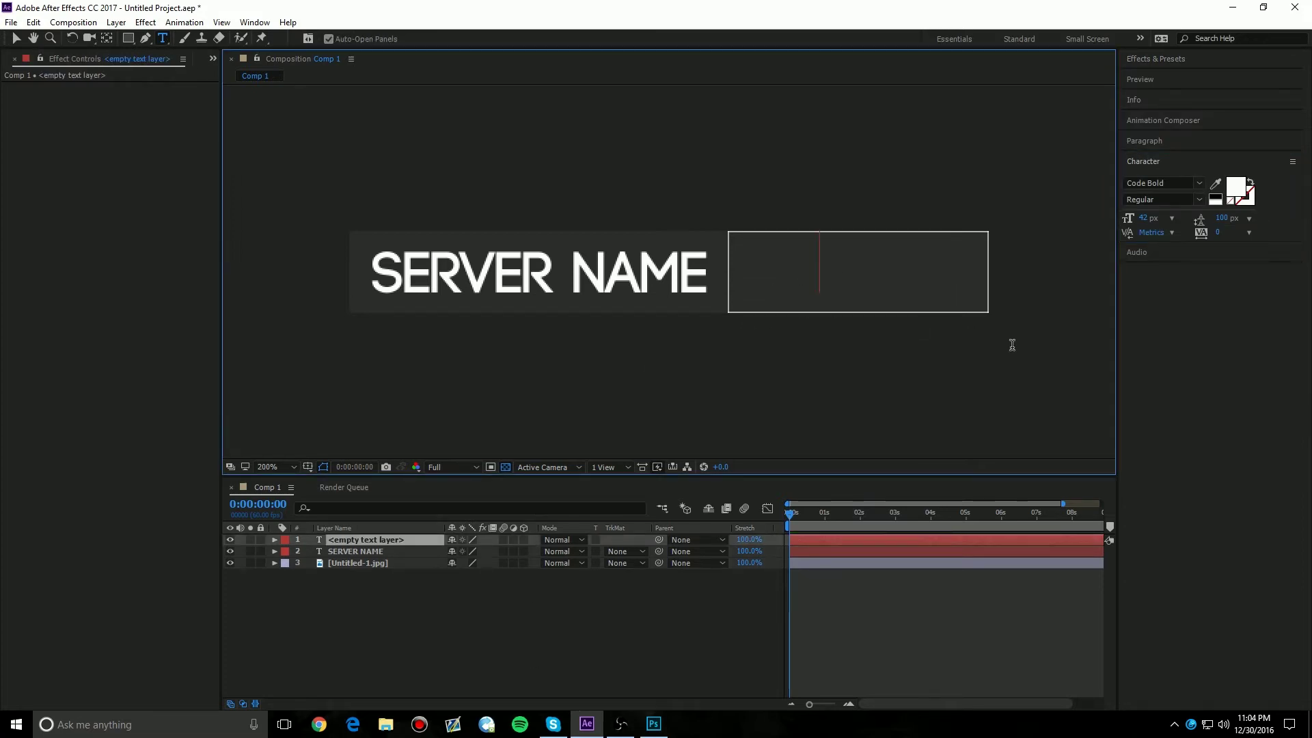
text(PvP)
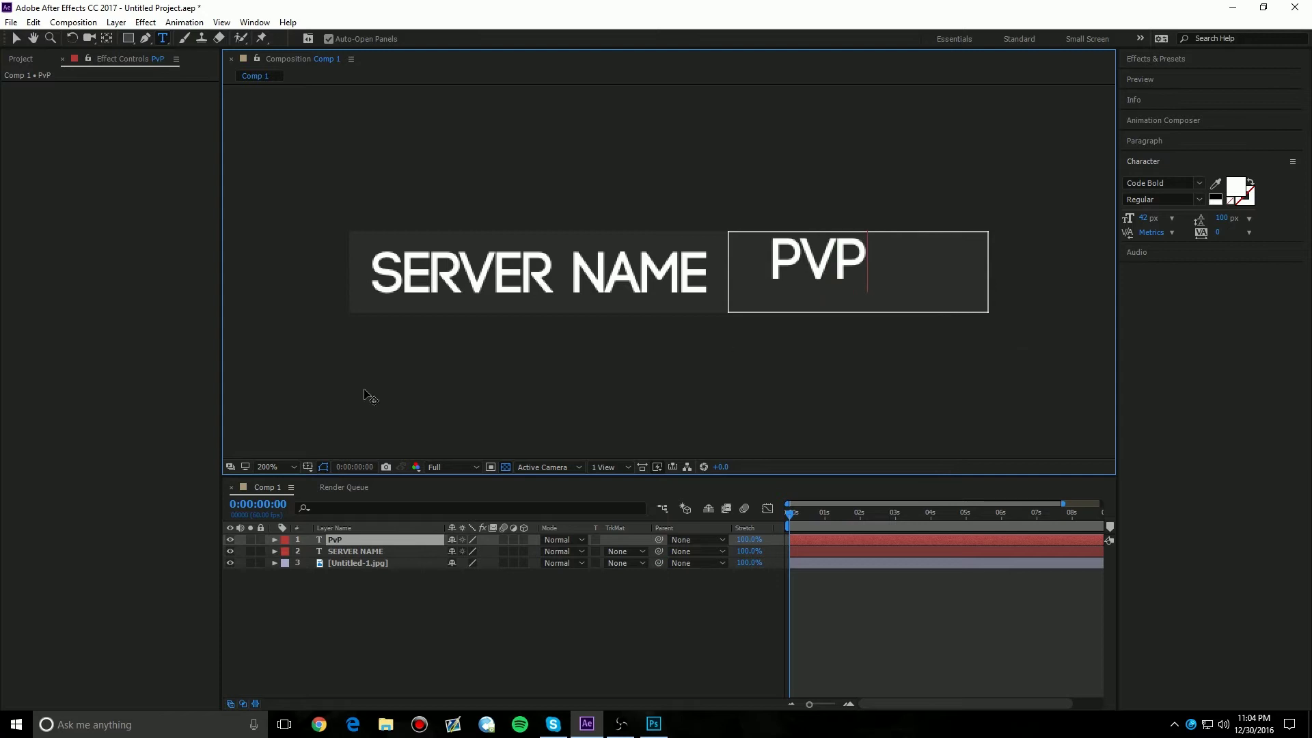
Step: Move the PVP text to the centre of the box
double_click(389, 541)
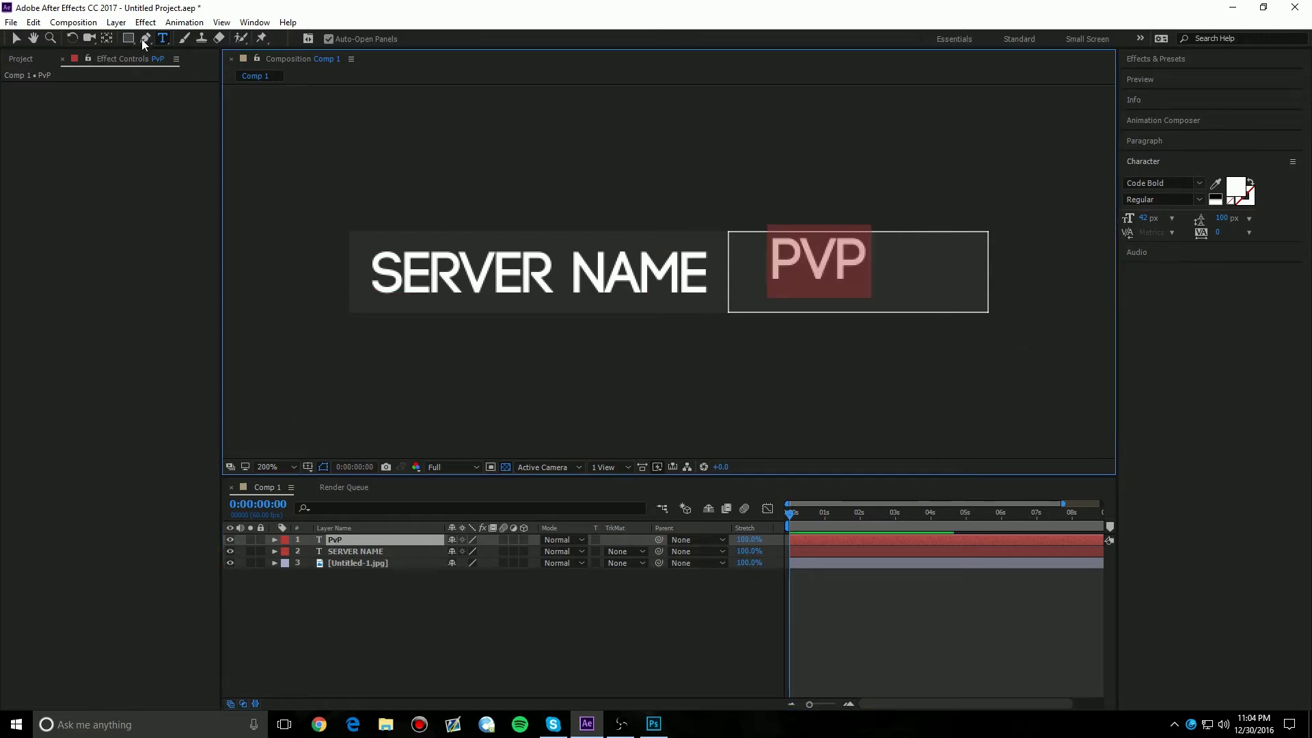
click(16, 39)
drag(828, 280, 875, 286)
click(897, 364)
click(413, 657)
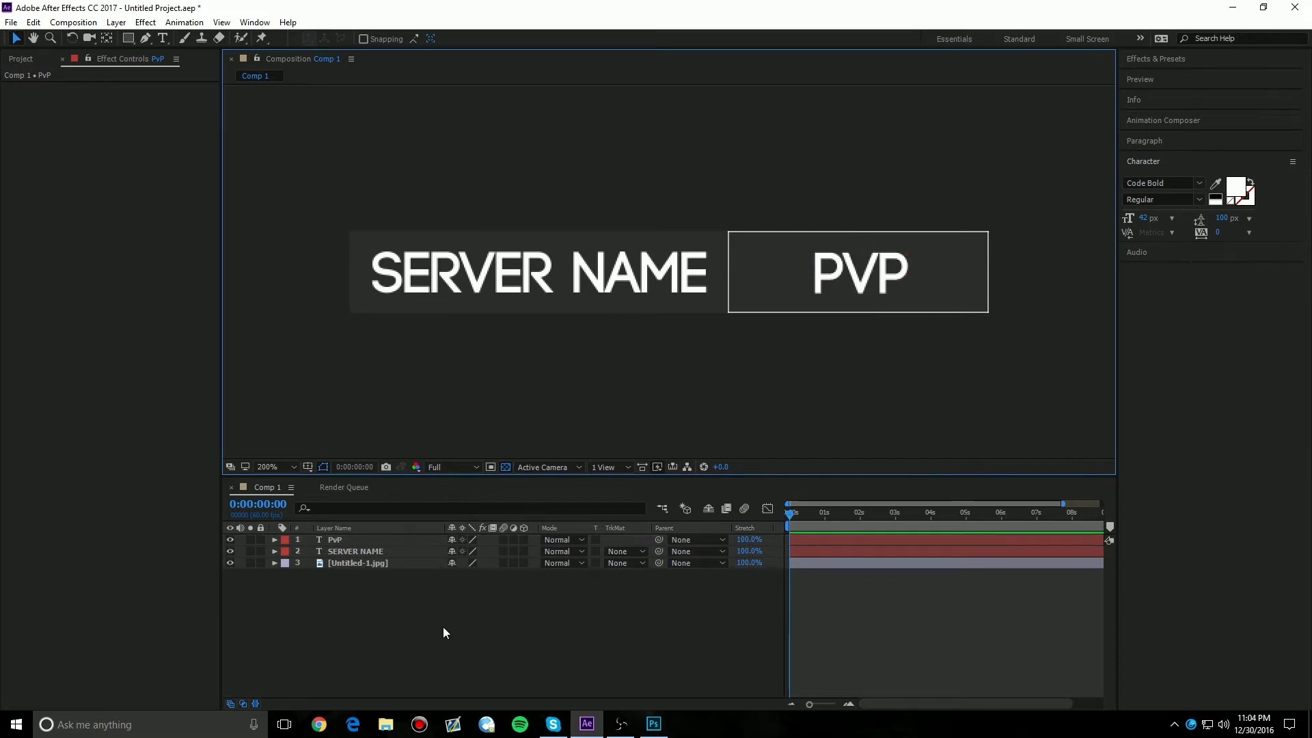
Step: Show the full 0–10 s timeline and widen the Animation Composer panel to show its categories
click(381, 662)
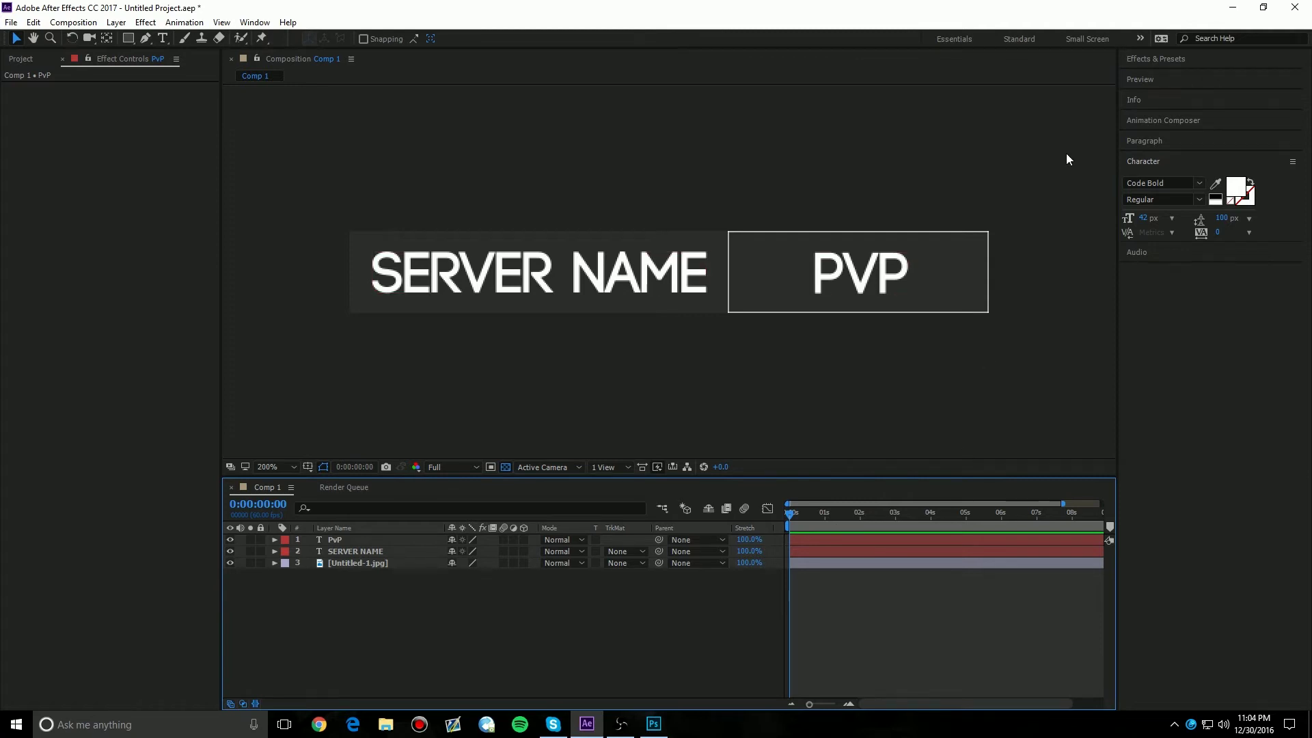
drag(808, 703, 781, 707)
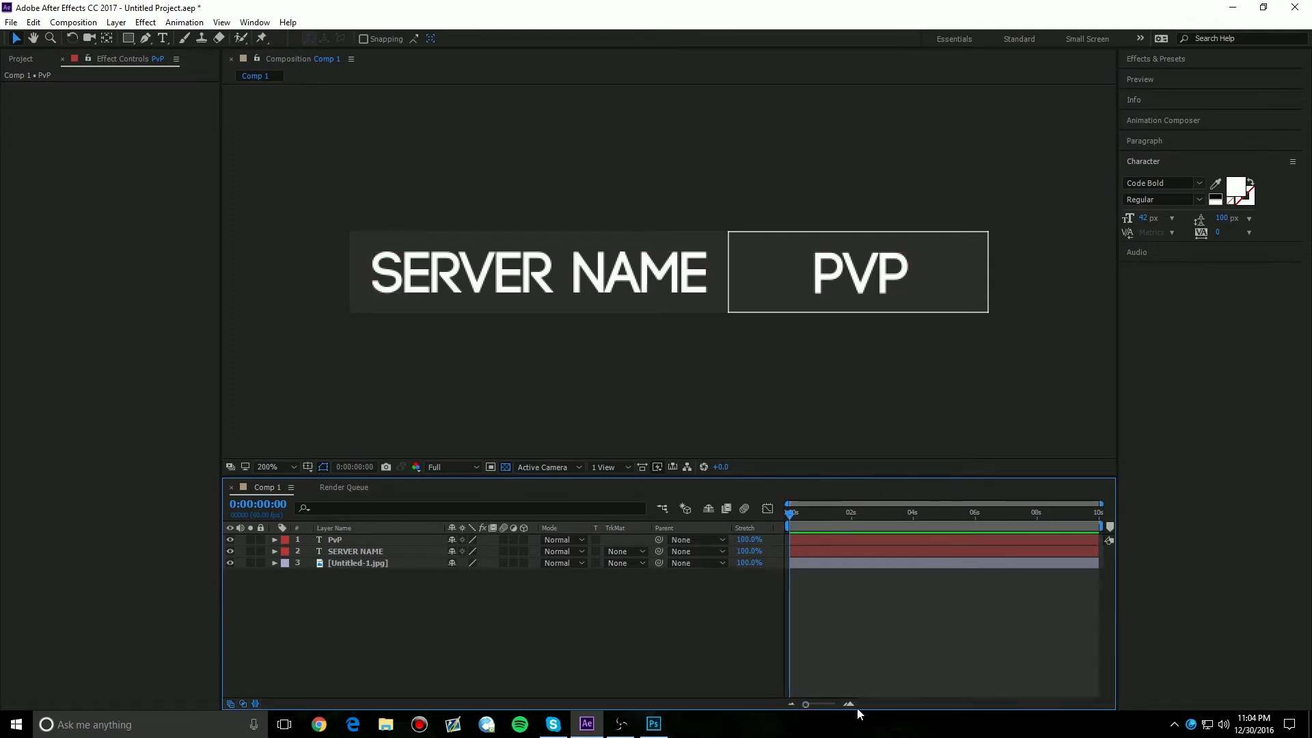
click(1183, 121)
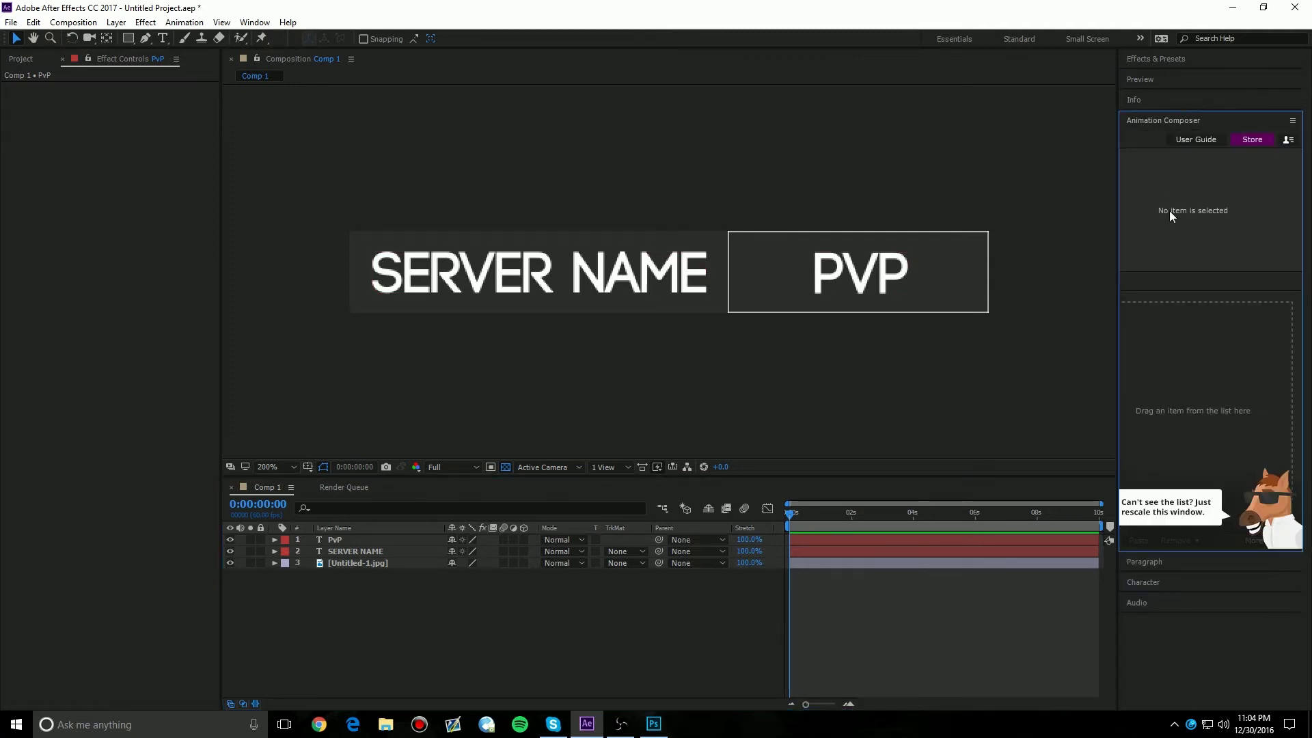
drag(1118, 280, 943, 295)
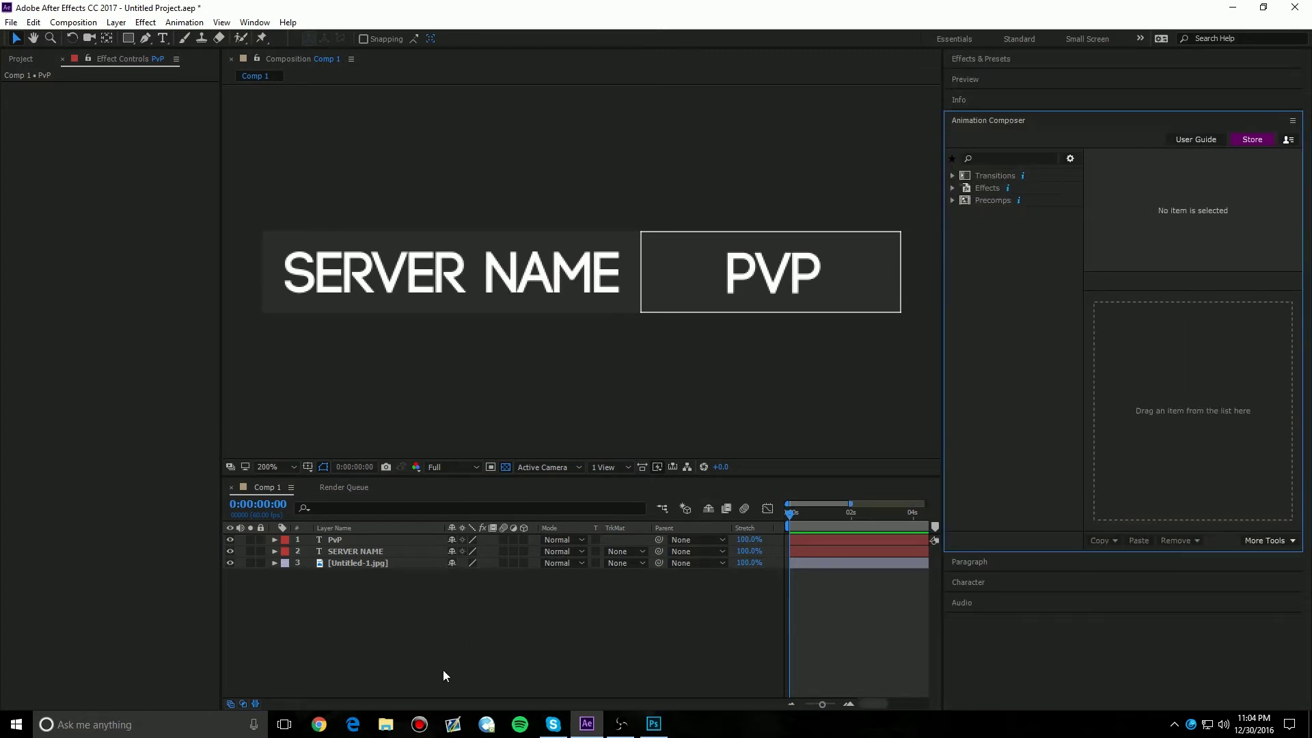
click(319, 724)
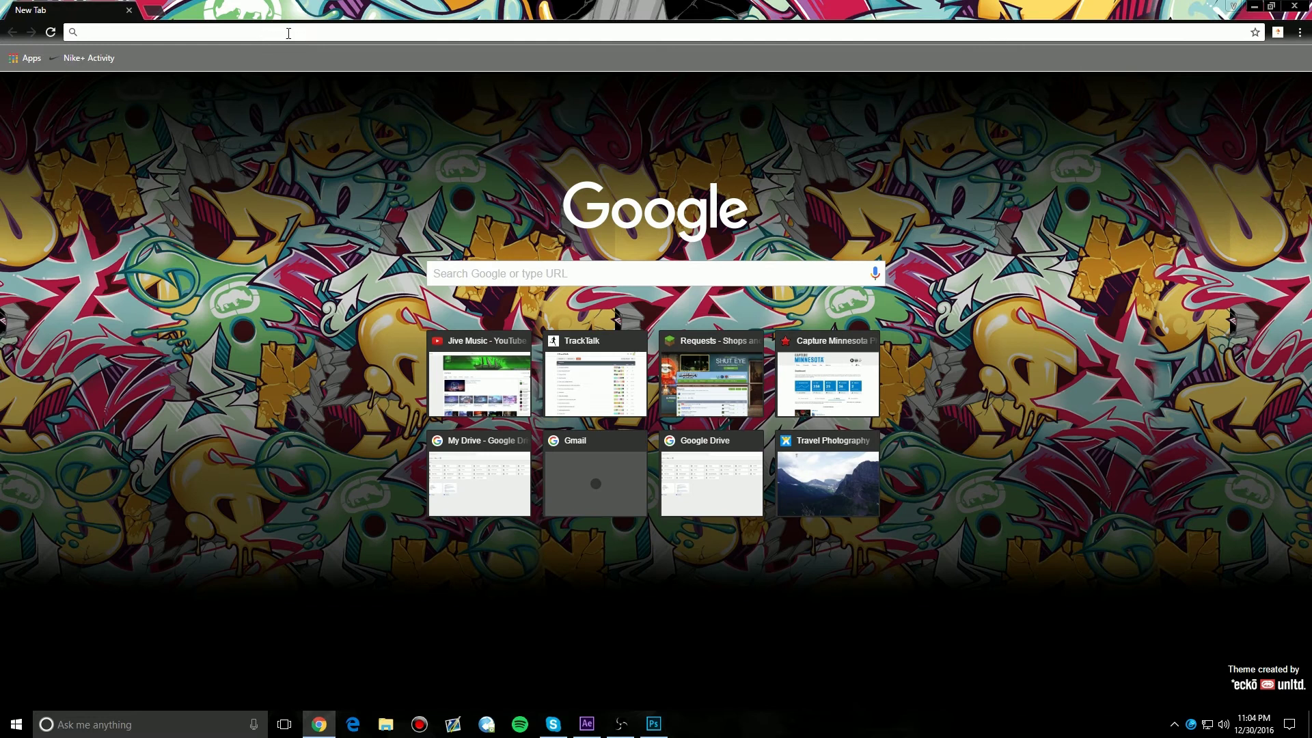
Step: Search Google for 'animation composer' and open the misterhorse.tv site
click(288, 33)
text(animation )
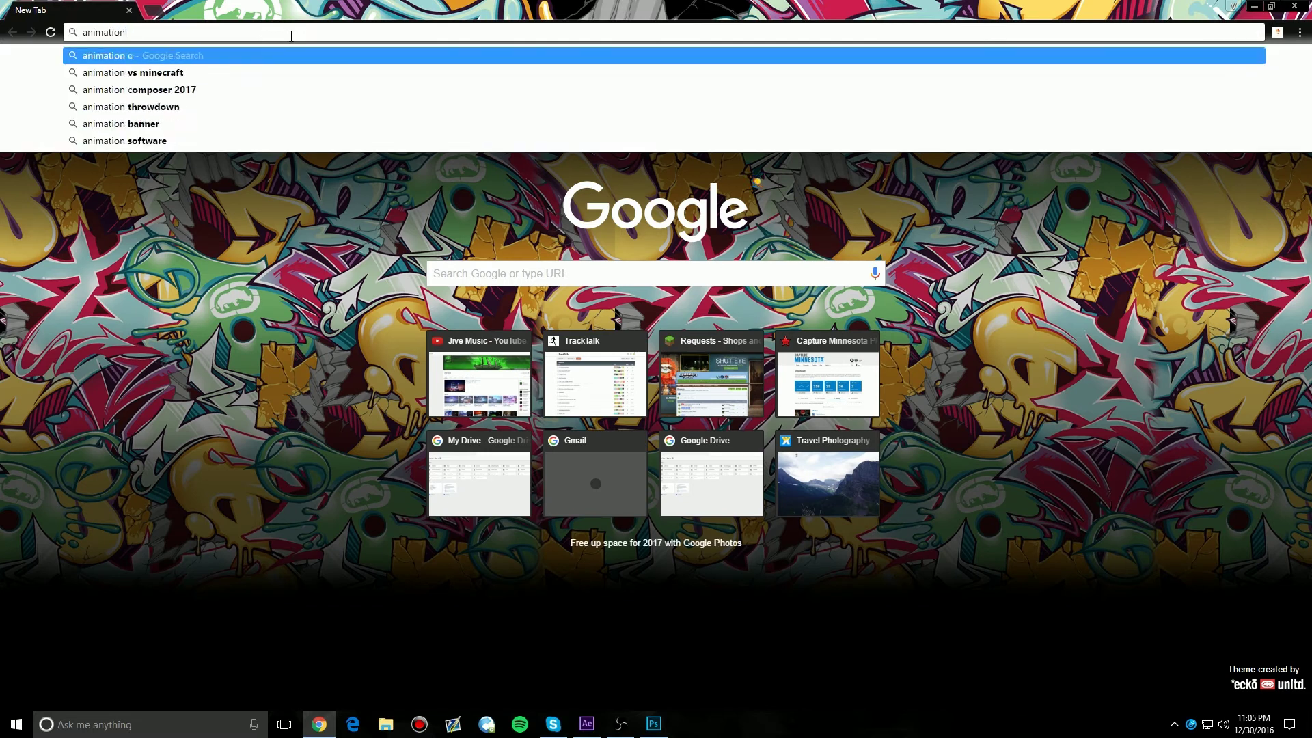
text(composer)
key(Return)
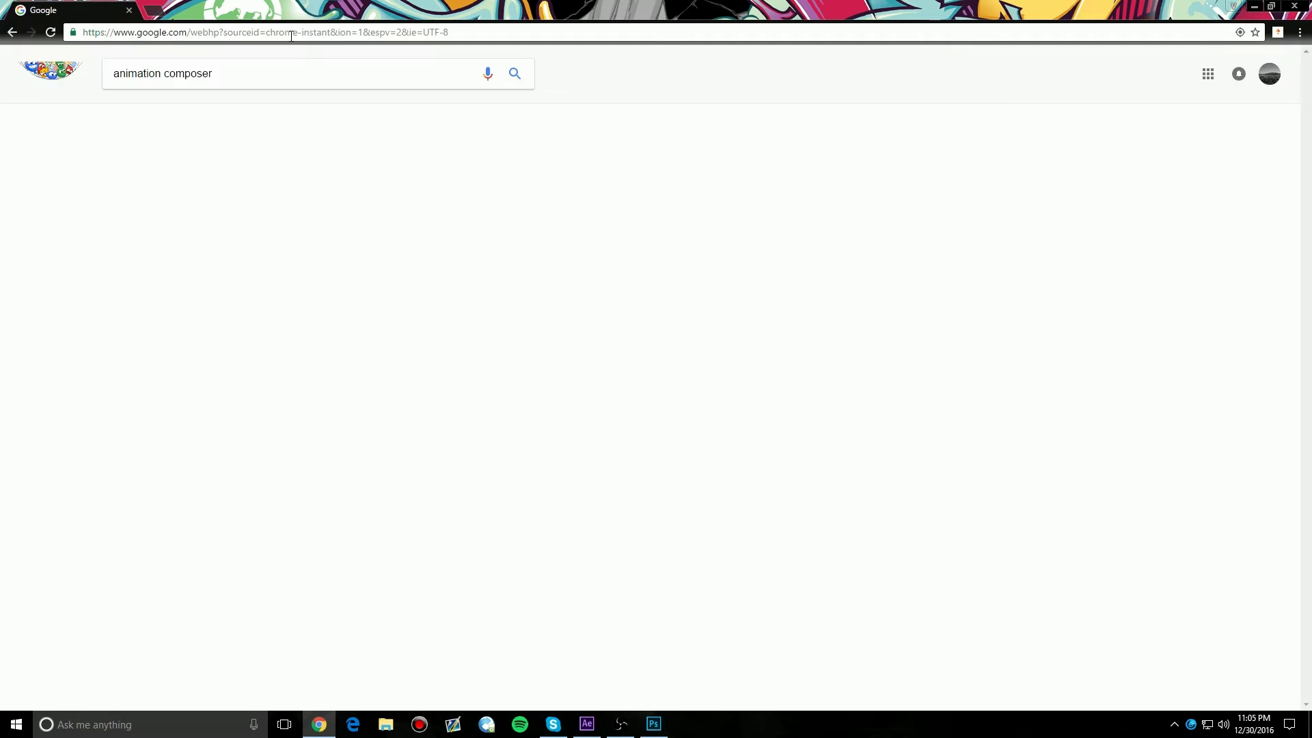
click(179, 179)
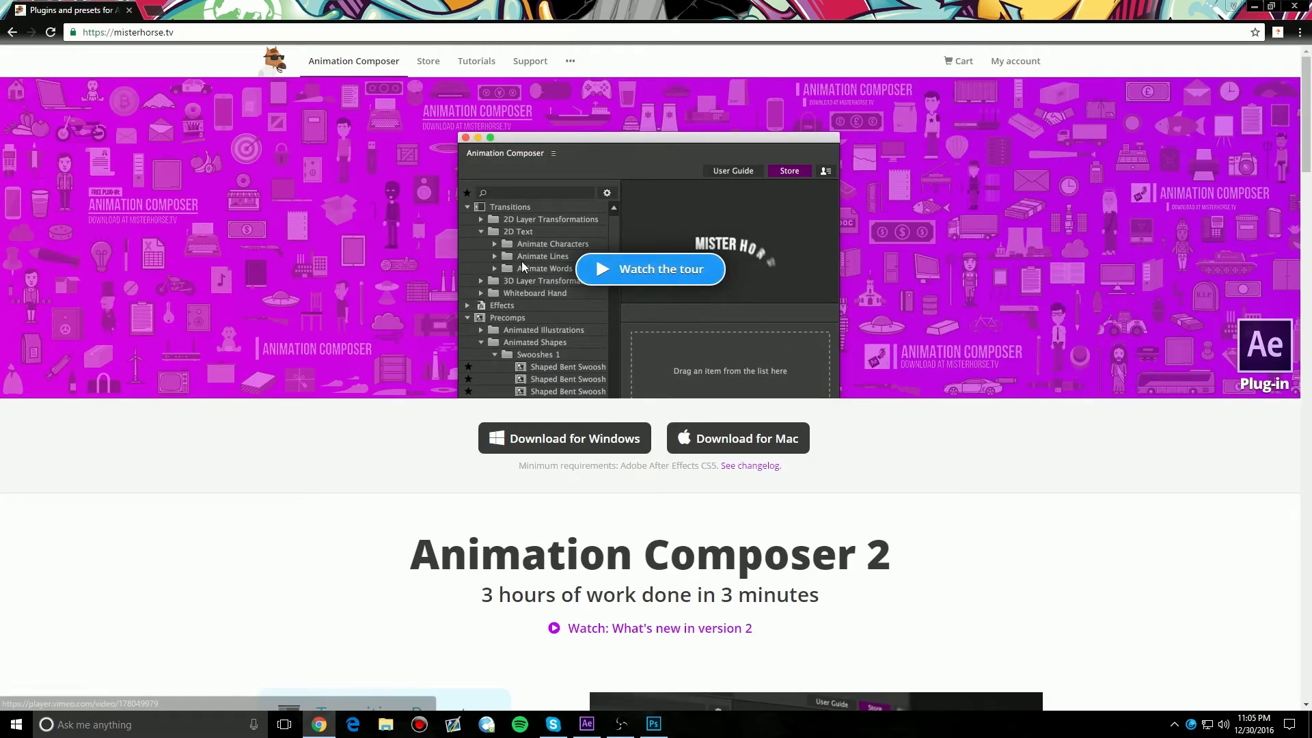
scroll(522, 261, down, 6)
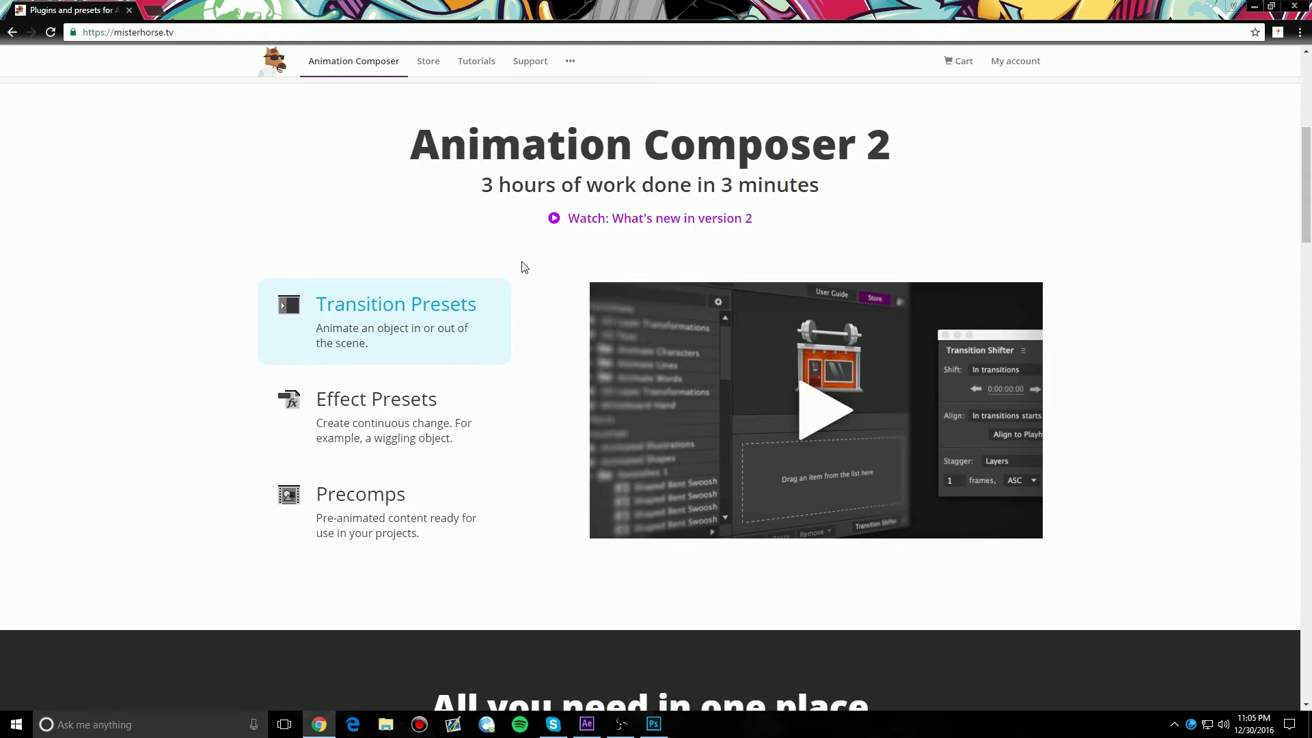
scroll(524, 266, up, 6)
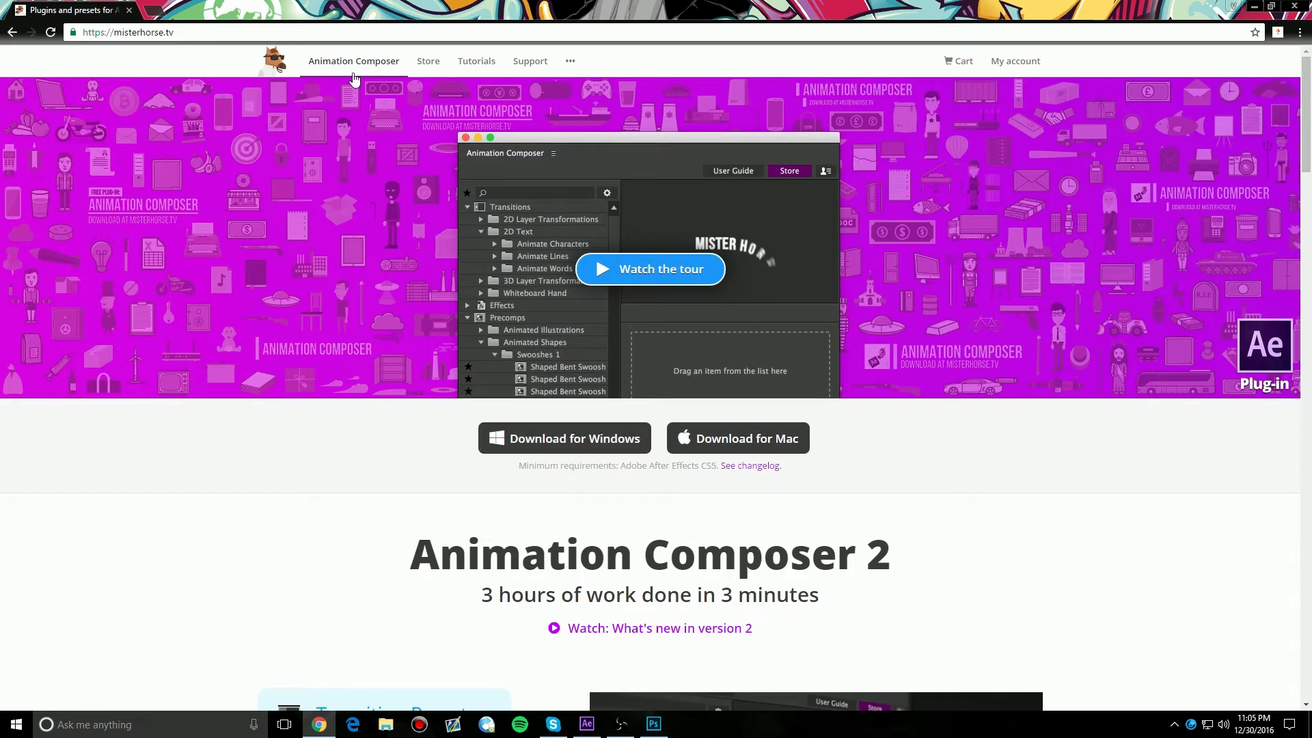
Step: Open the store's Motion Presets category, then hide the browser
click(427, 60)
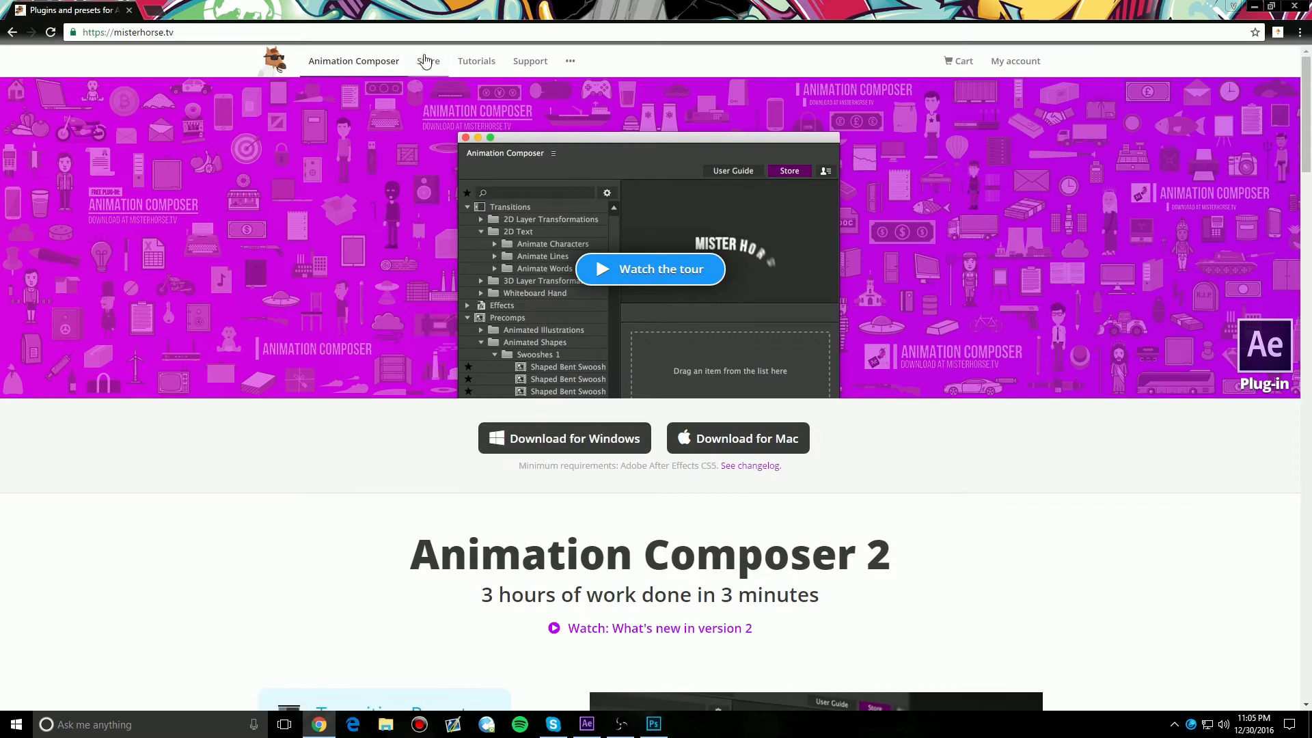
click(427, 61)
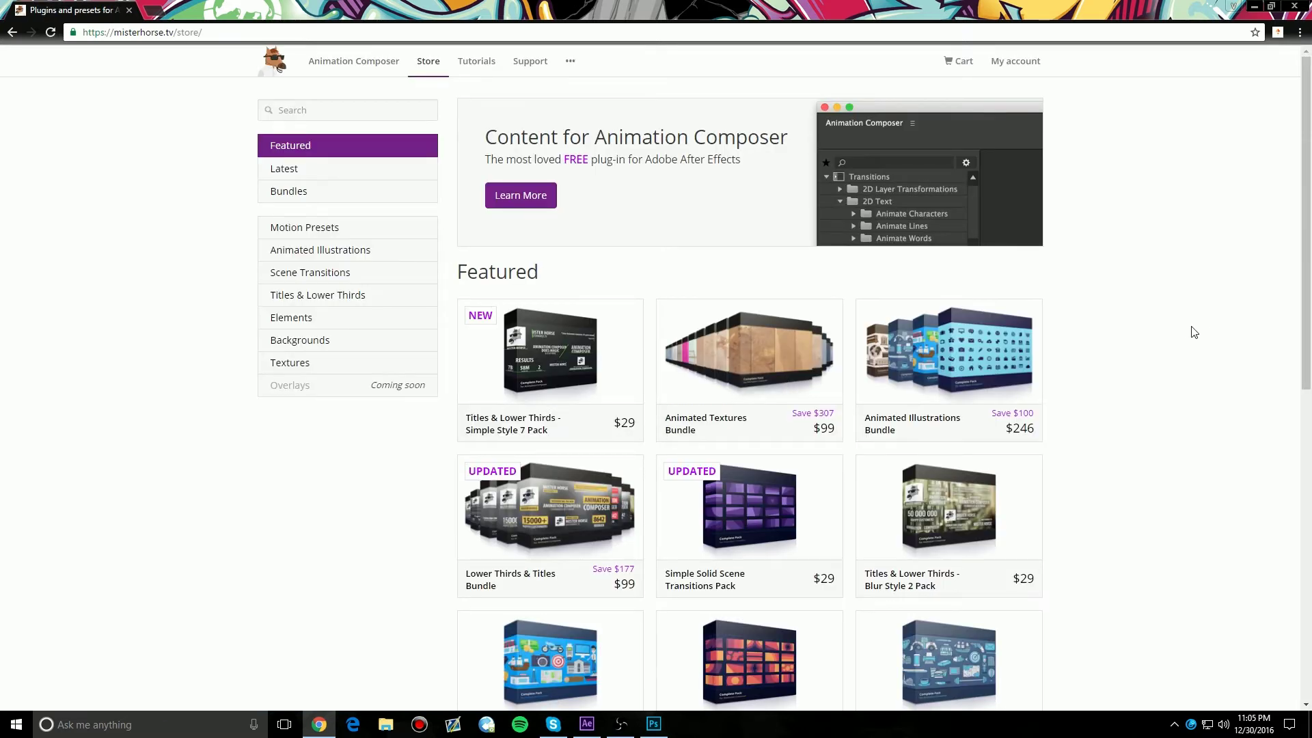
scroll(1189, 330, down, 2)
scroll(396, 186, up, 1)
click(321, 159)
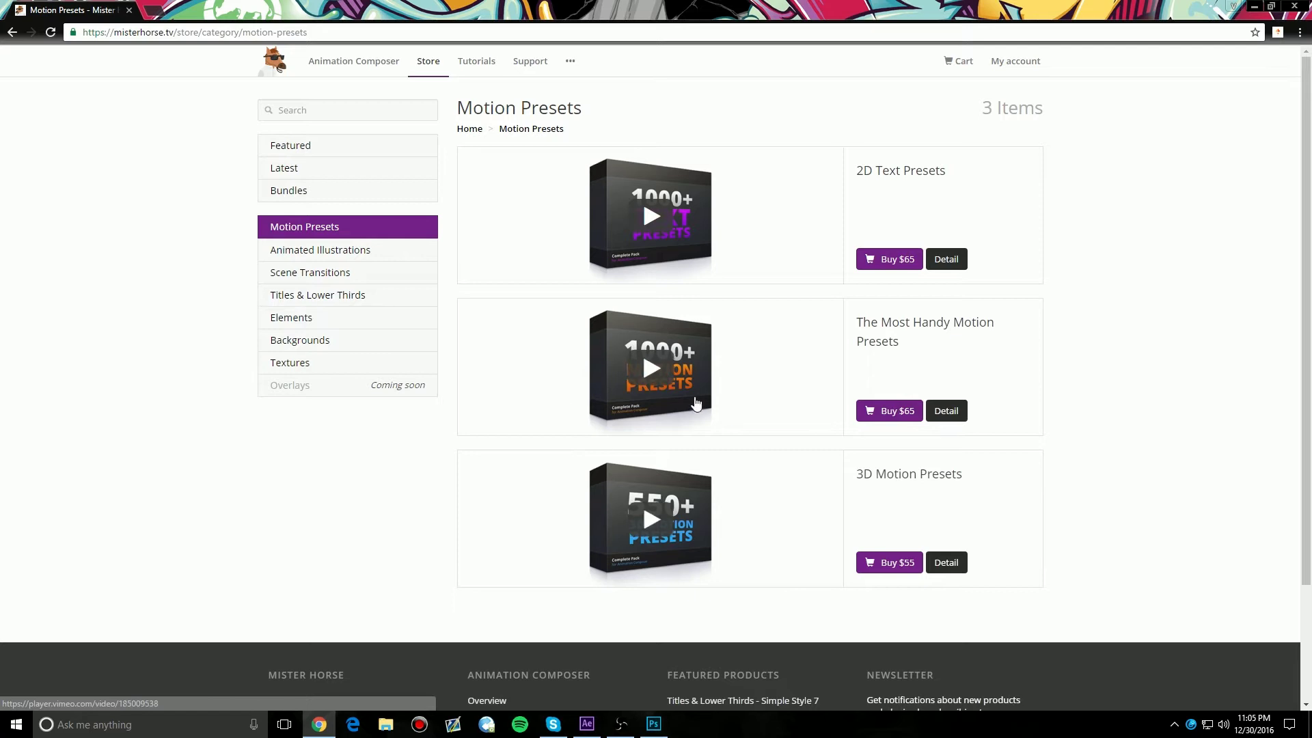
key(super+d)
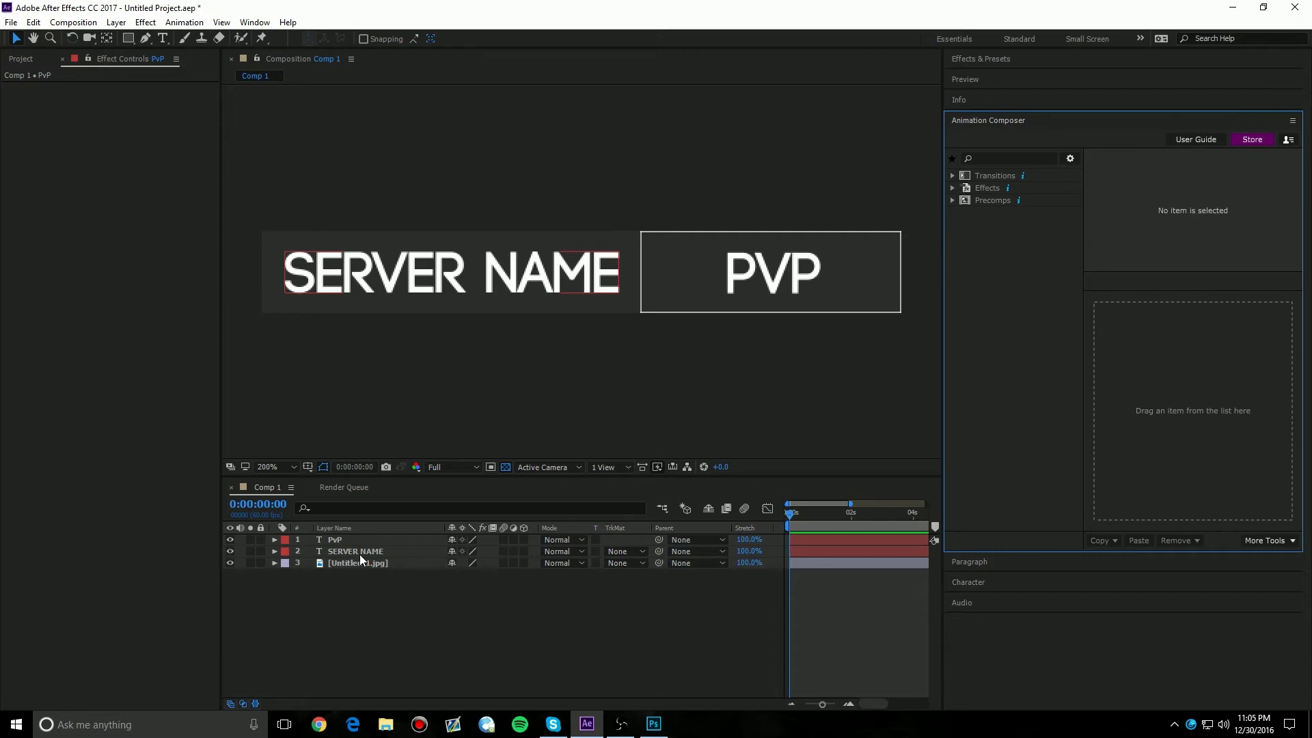
Step: Expand the Transitions category in Animation Composer and peek at the extra tools list
click(955, 177)
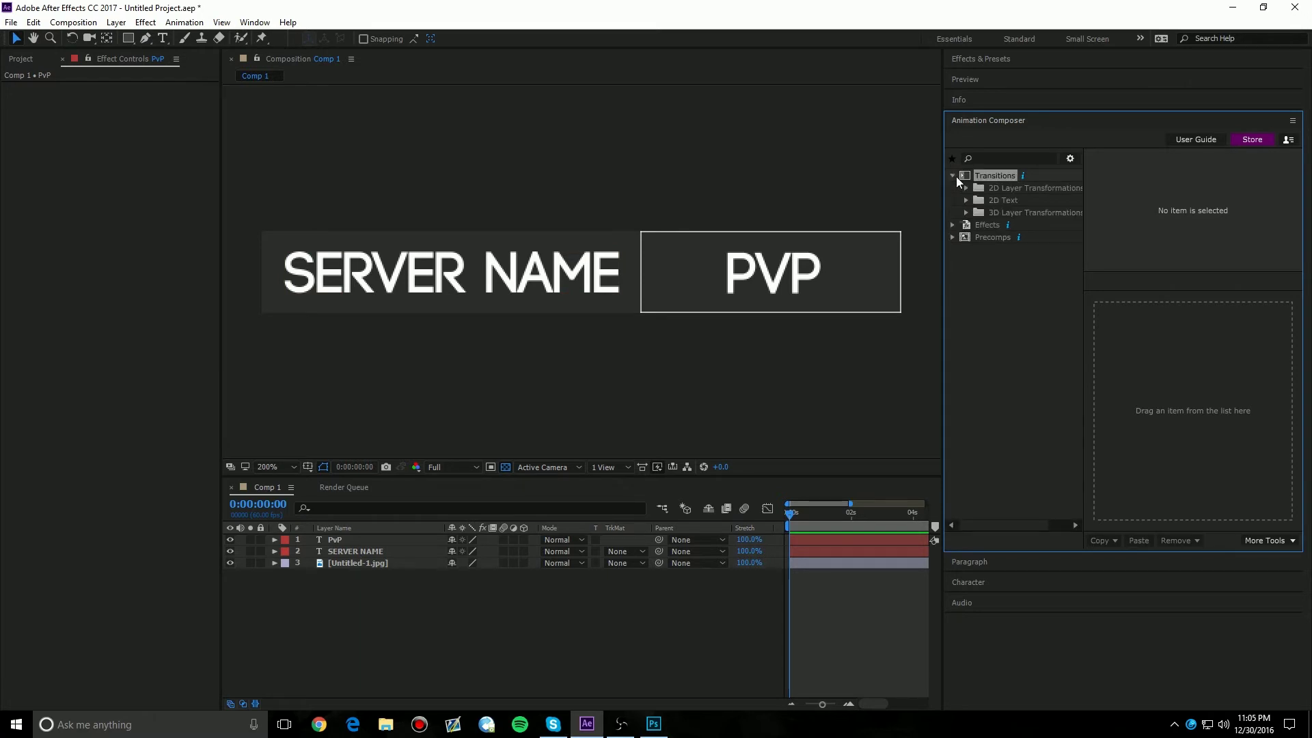
click(956, 176)
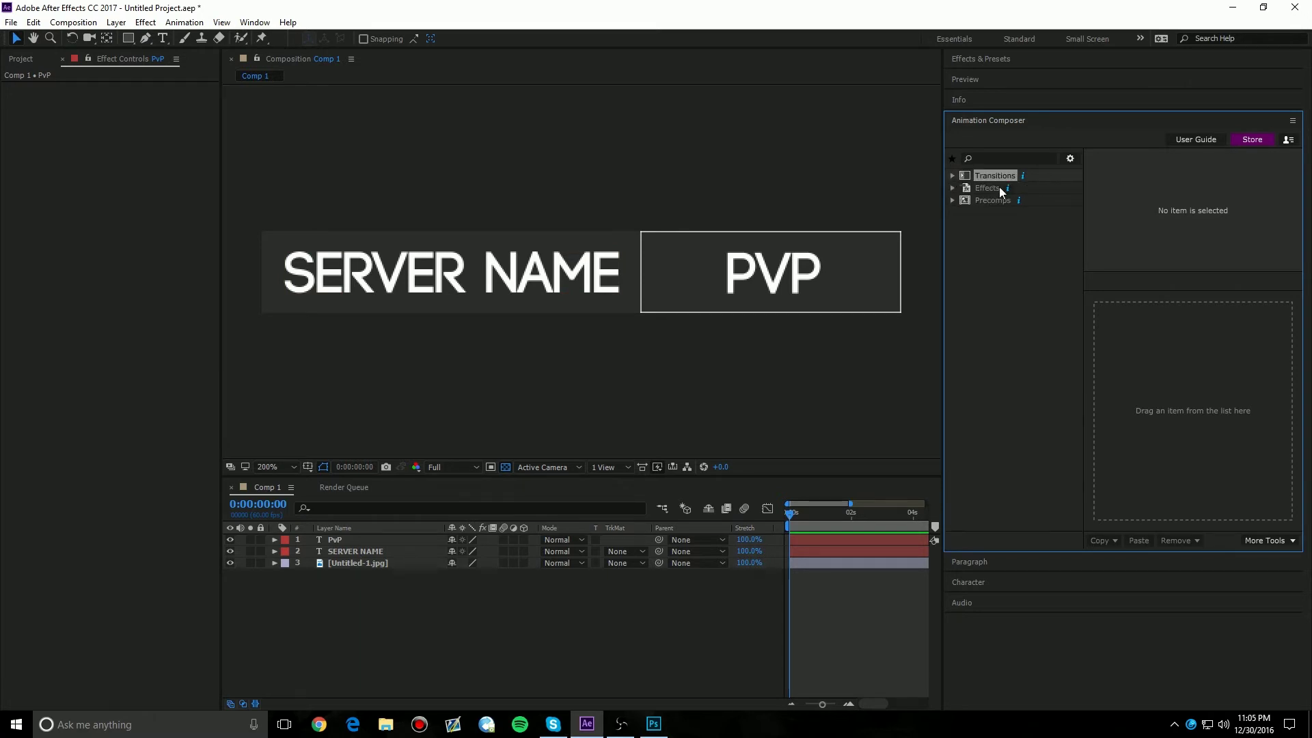
click(952, 177)
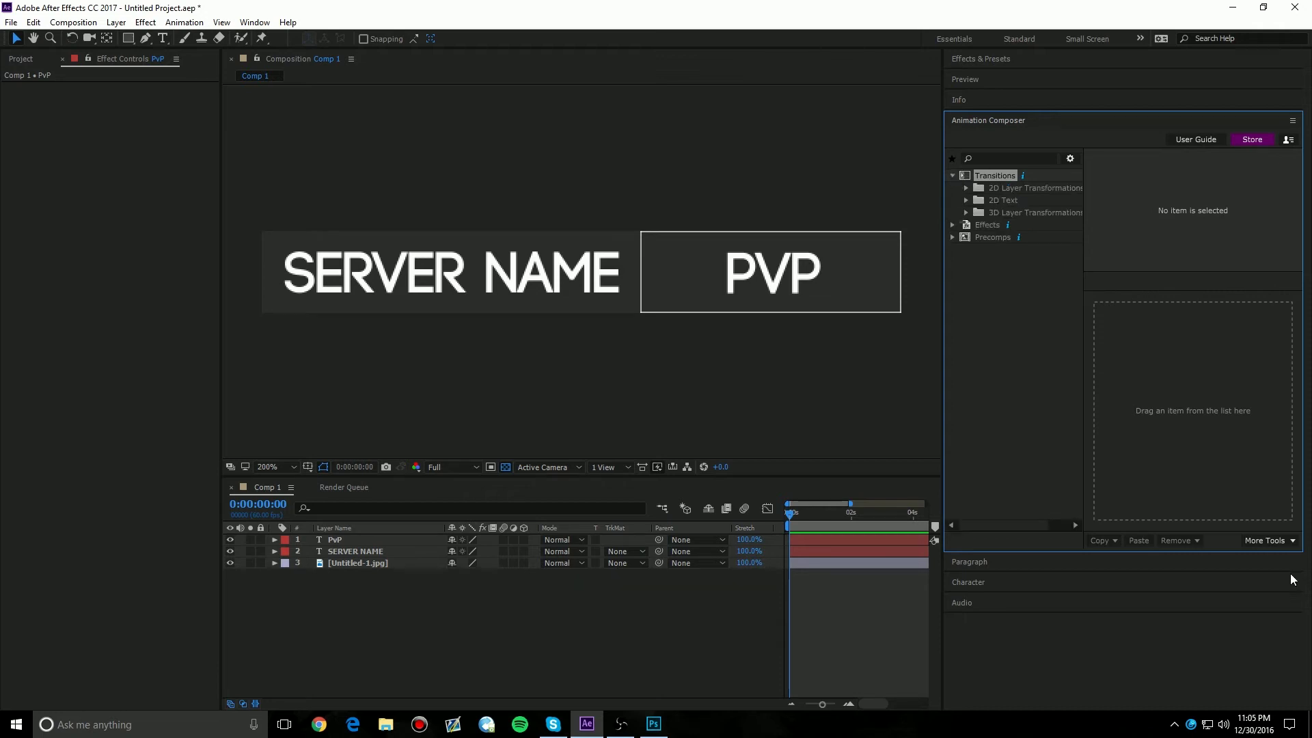
click(1273, 541)
click(1275, 541)
Step: Check The Most Handy Motion Presets details in Manage Products, then close the manager
click(1287, 140)
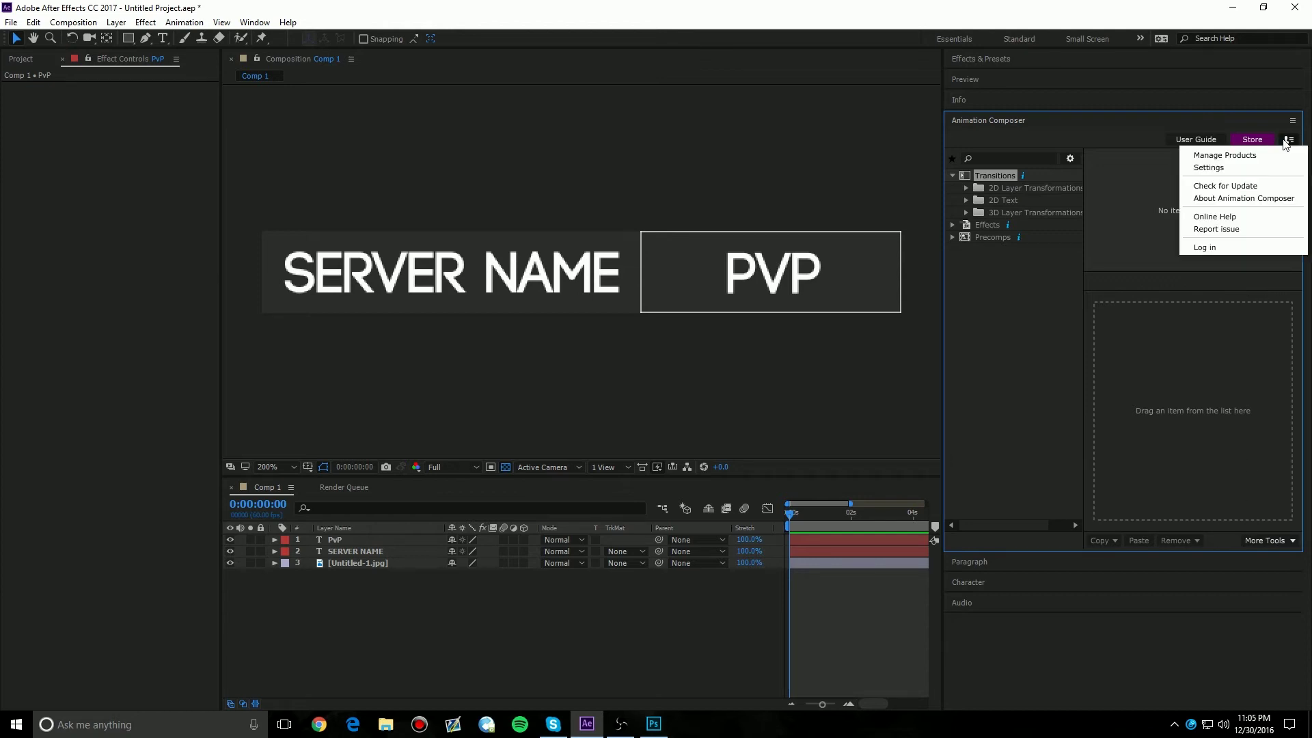
click(1248, 154)
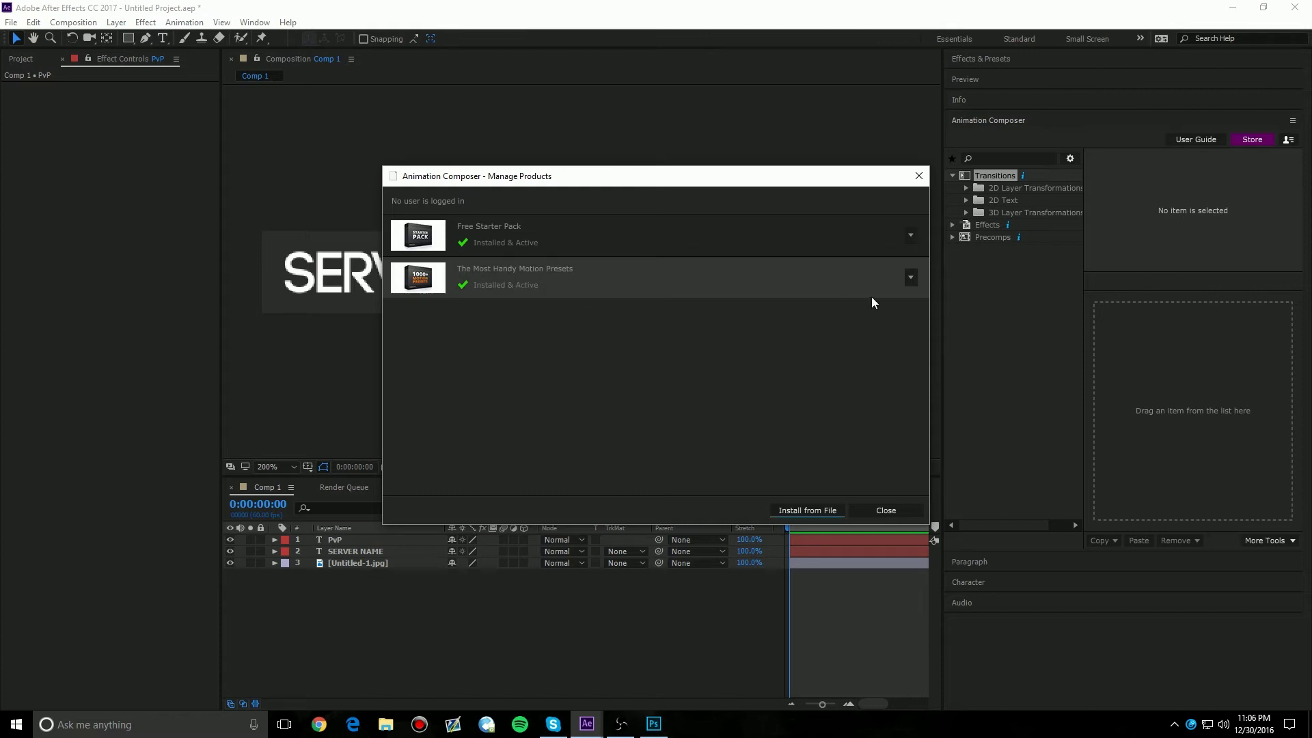
click(911, 277)
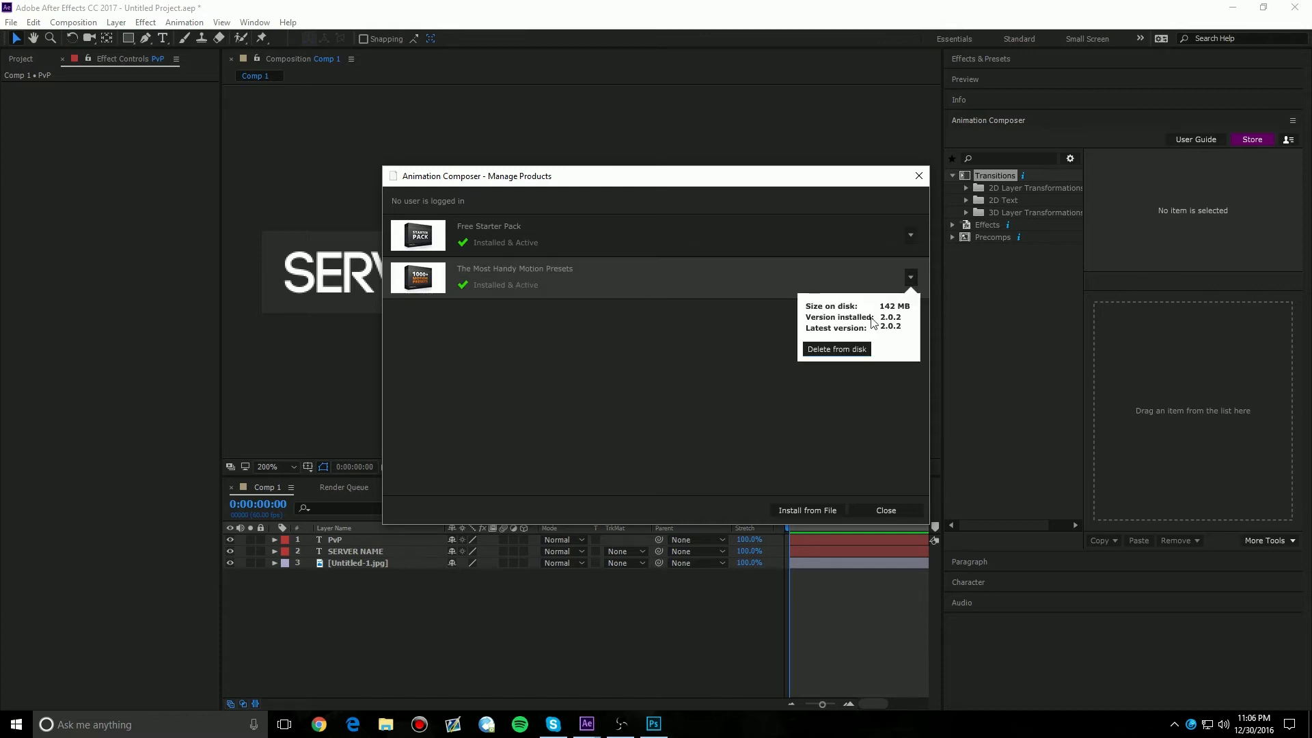
click(737, 342)
click(918, 176)
Step: Preview the first Flickering preset under 2D Text > Animate Words > Position & Scale
click(1037, 281)
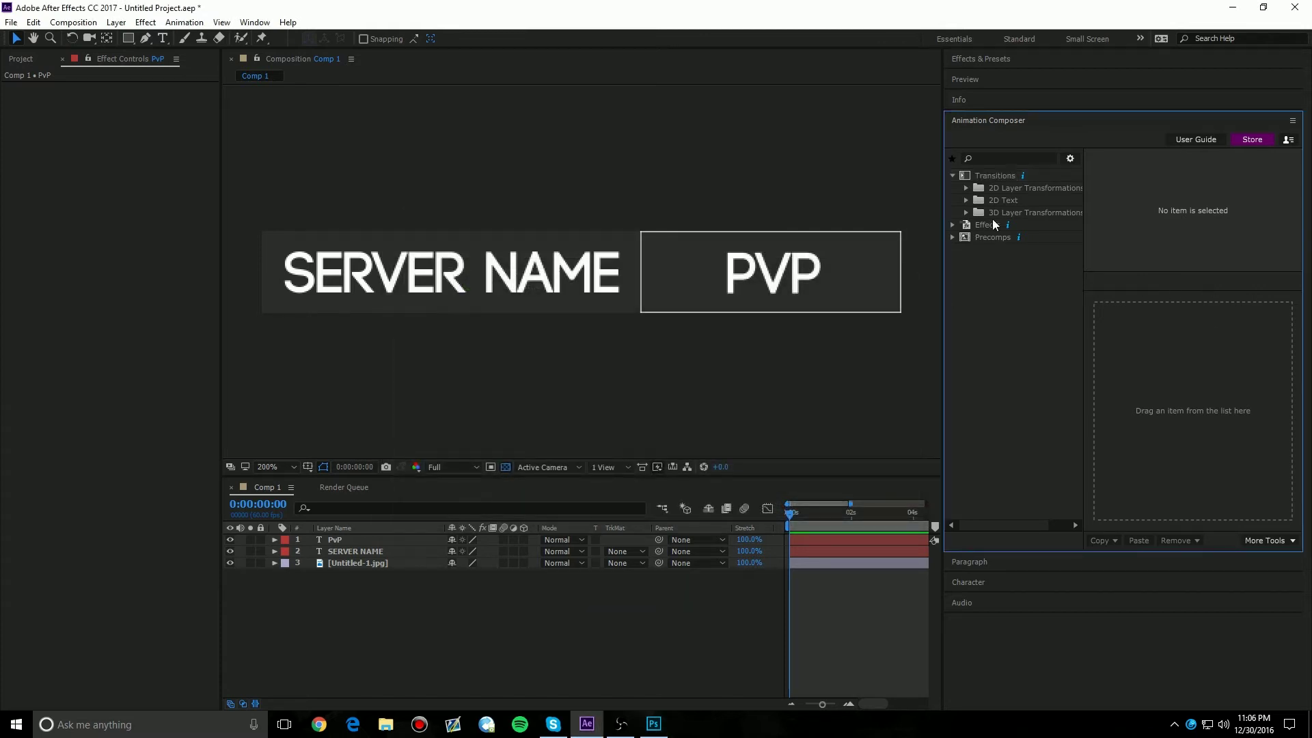
click(966, 201)
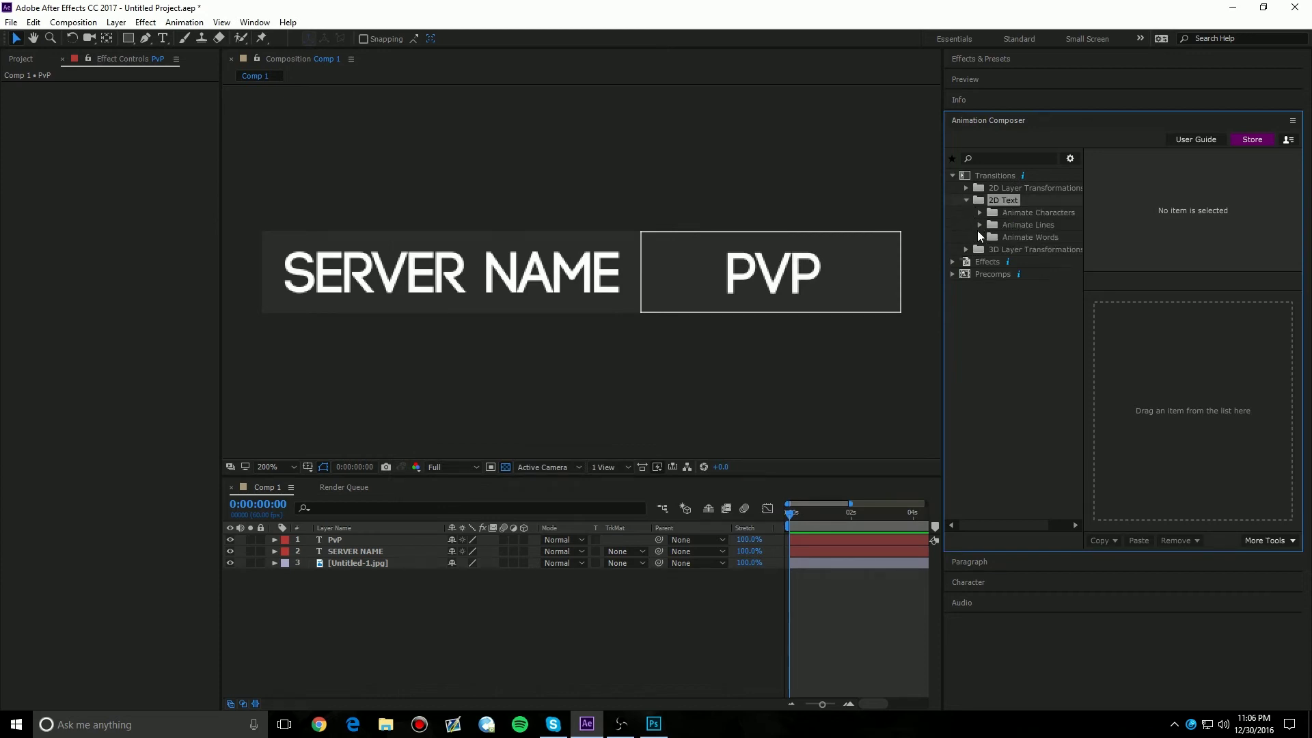
click(979, 237)
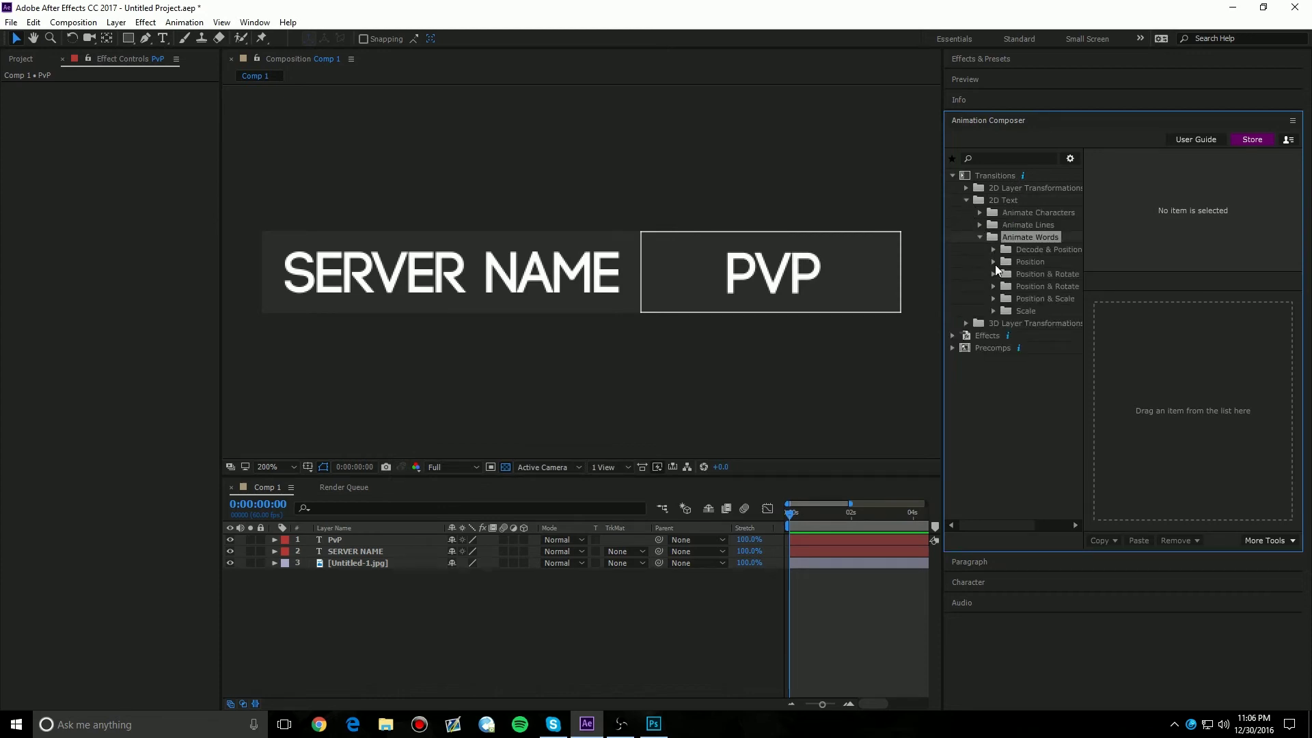
click(993, 298)
click(1007, 310)
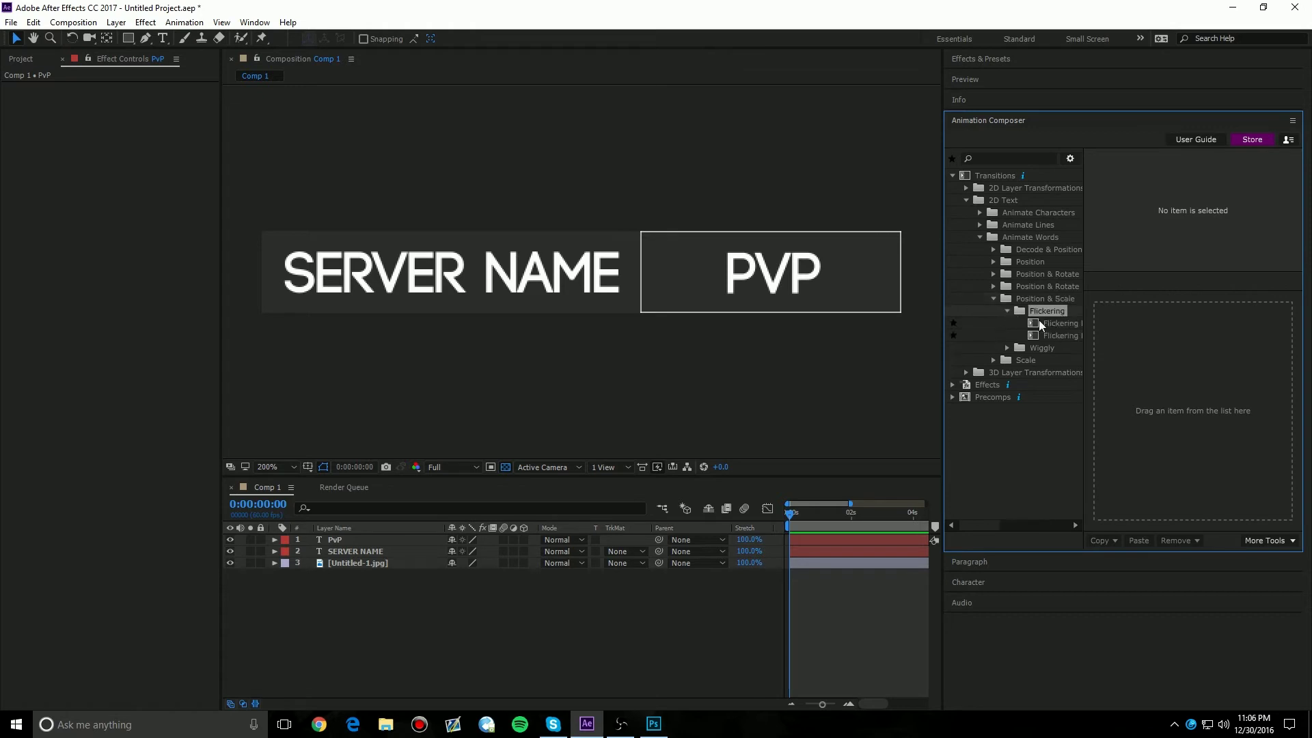
click(1022, 322)
click(1008, 311)
click(994, 297)
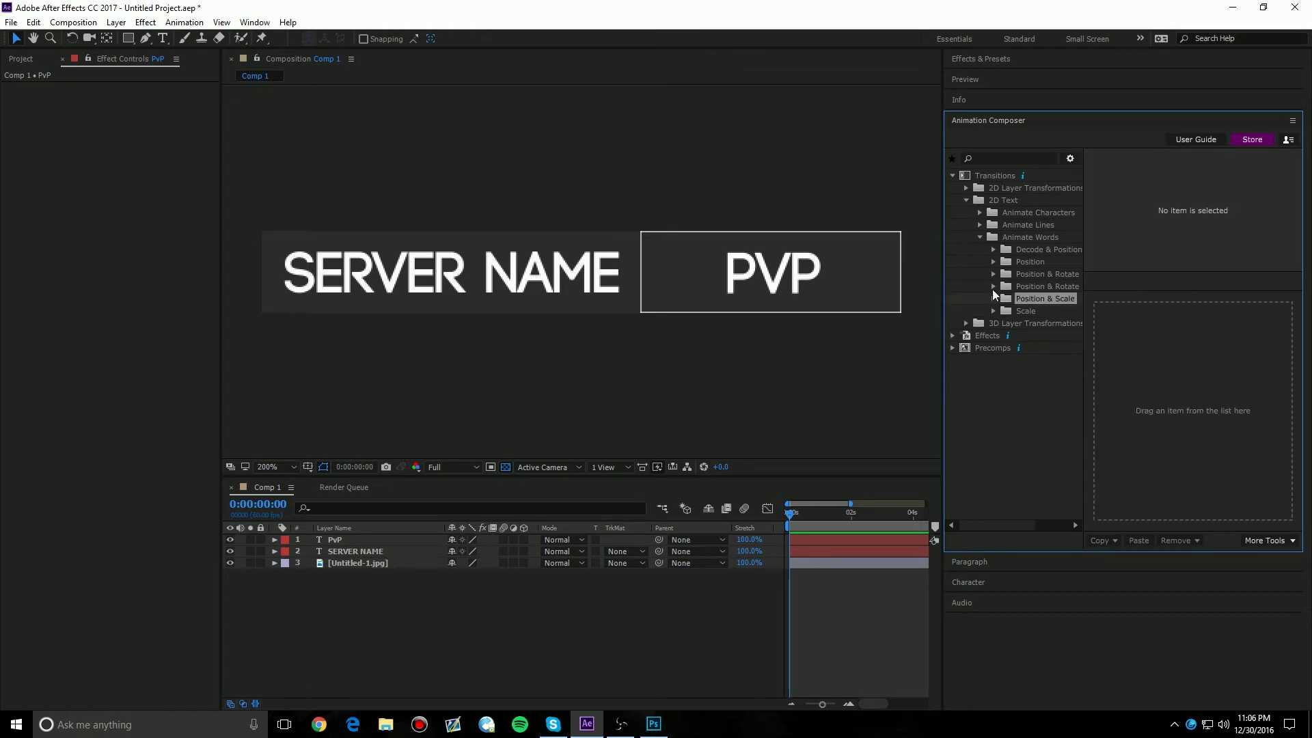
Step: Preview the first Basic Scale Words preset
click(994, 311)
click(1008, 323)
click(1046, 337)
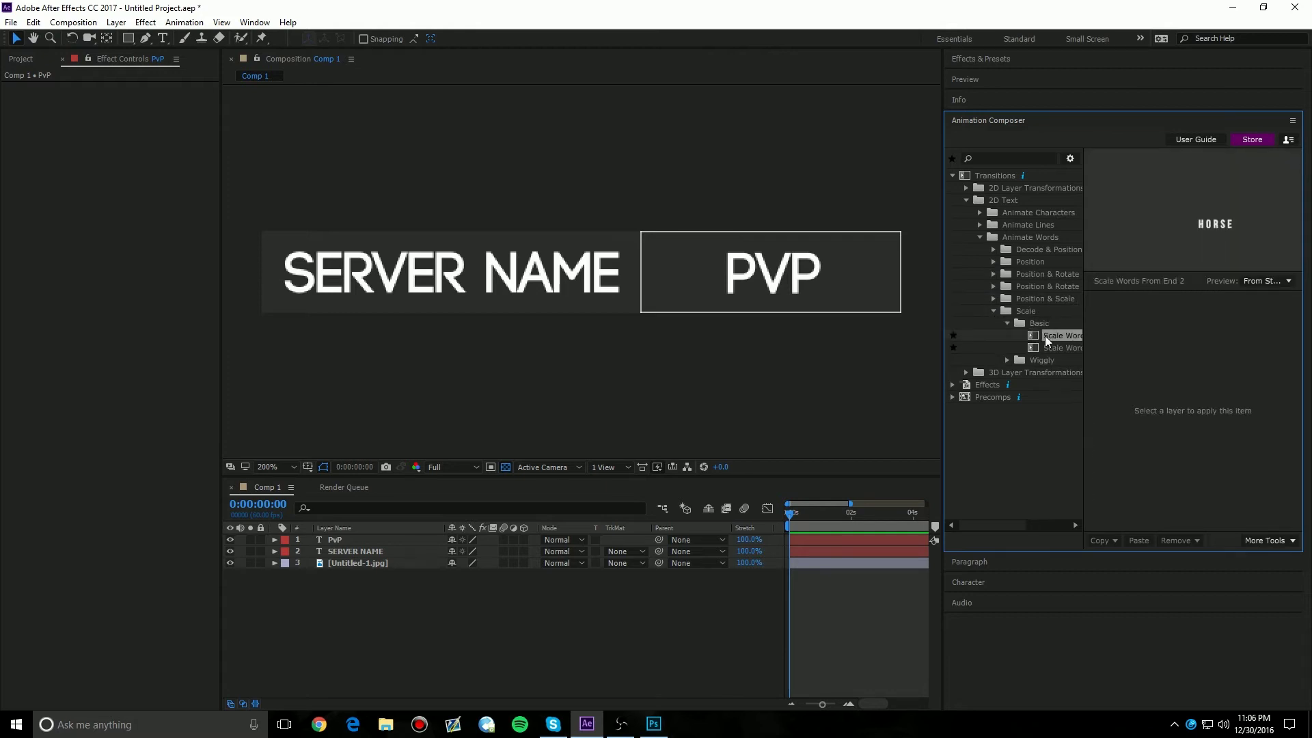
click(992, 311)
Step: Preview Decode & Position > Flickering presets and select From Start 4
click(994, 250)
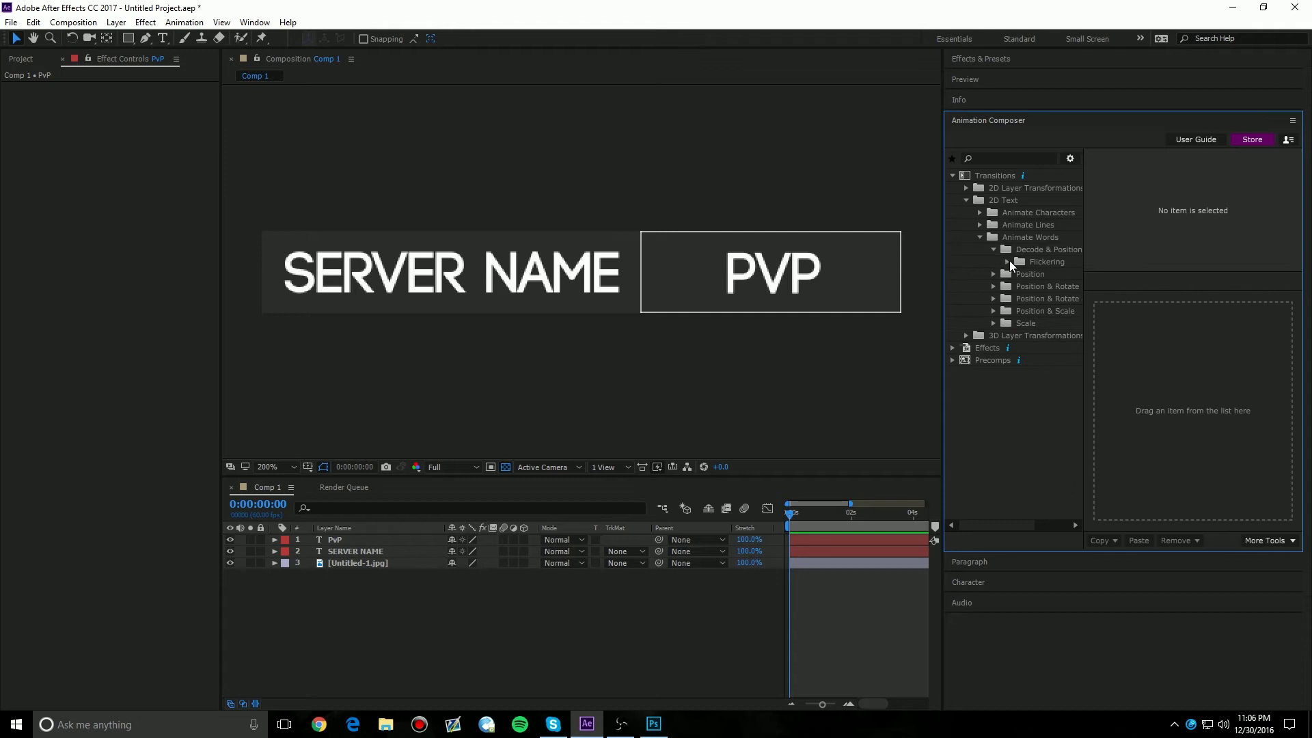
click(1008, 262)
click(1051, 274)
click(1056, 286)
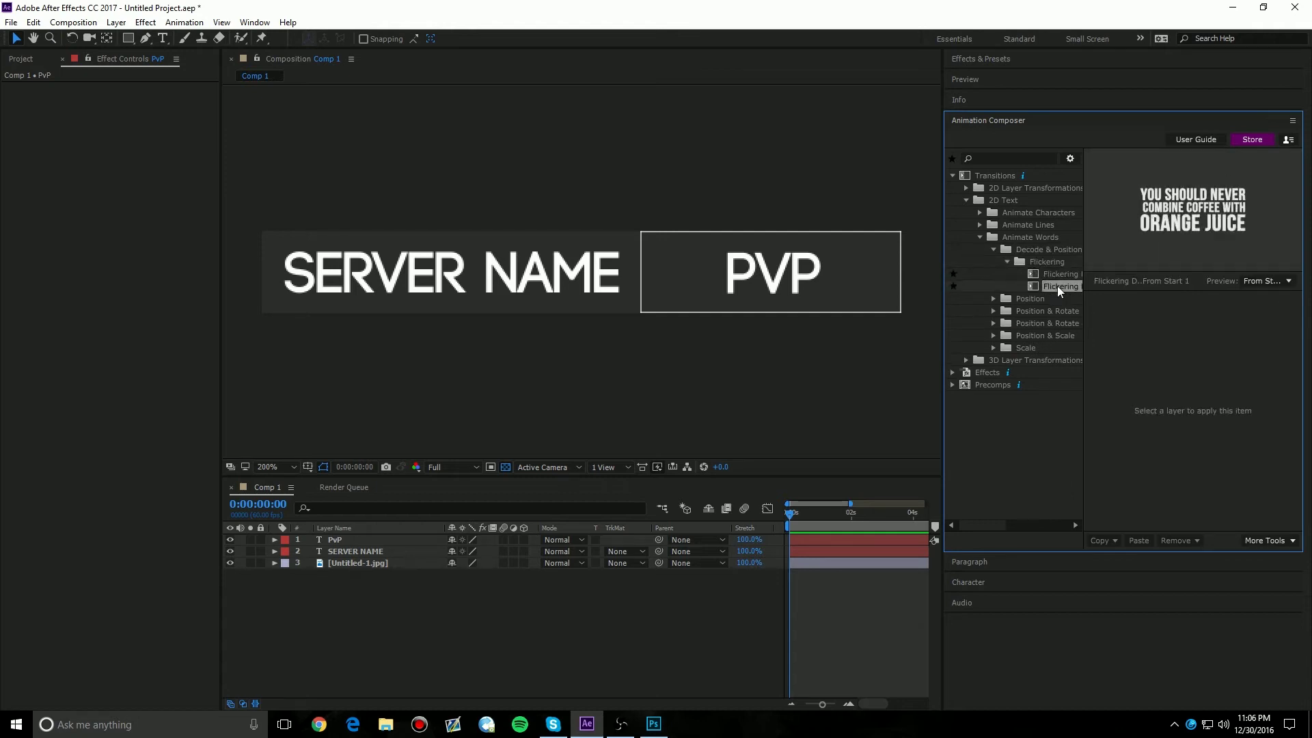
Step: Apply the Flickering From Start 4 preset as the PvP entrance and zoom the timeline to ten seconds
drag(1056, 286, 343, 543)
drag(1057, 286, 1138, 362)
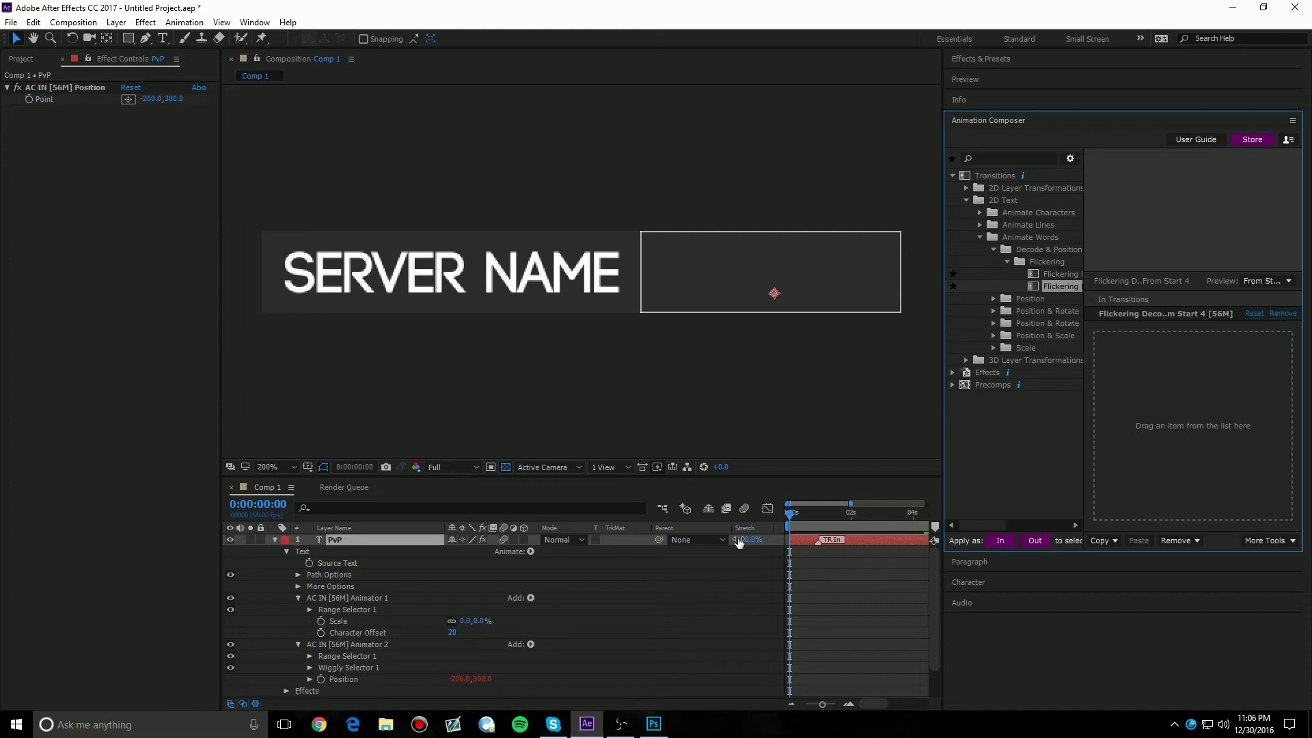
click(276, 540)
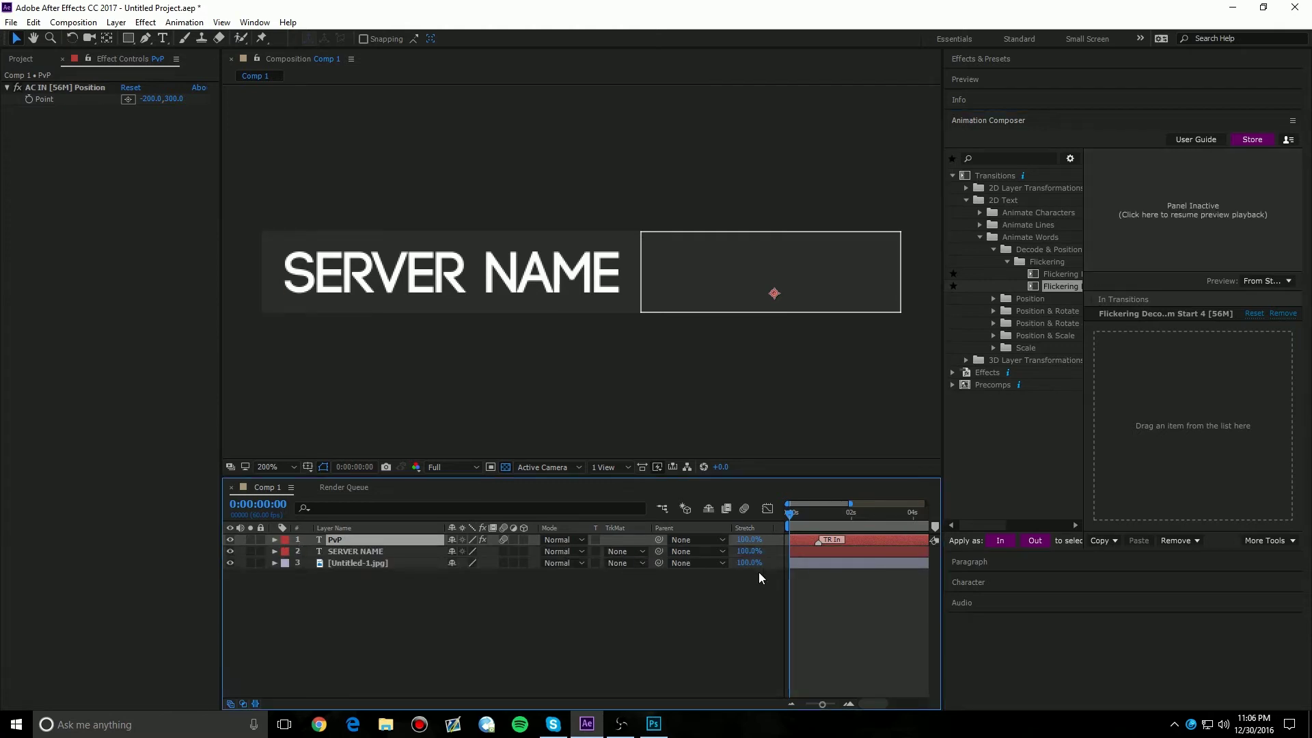
drag(822, 705, 805, 704)
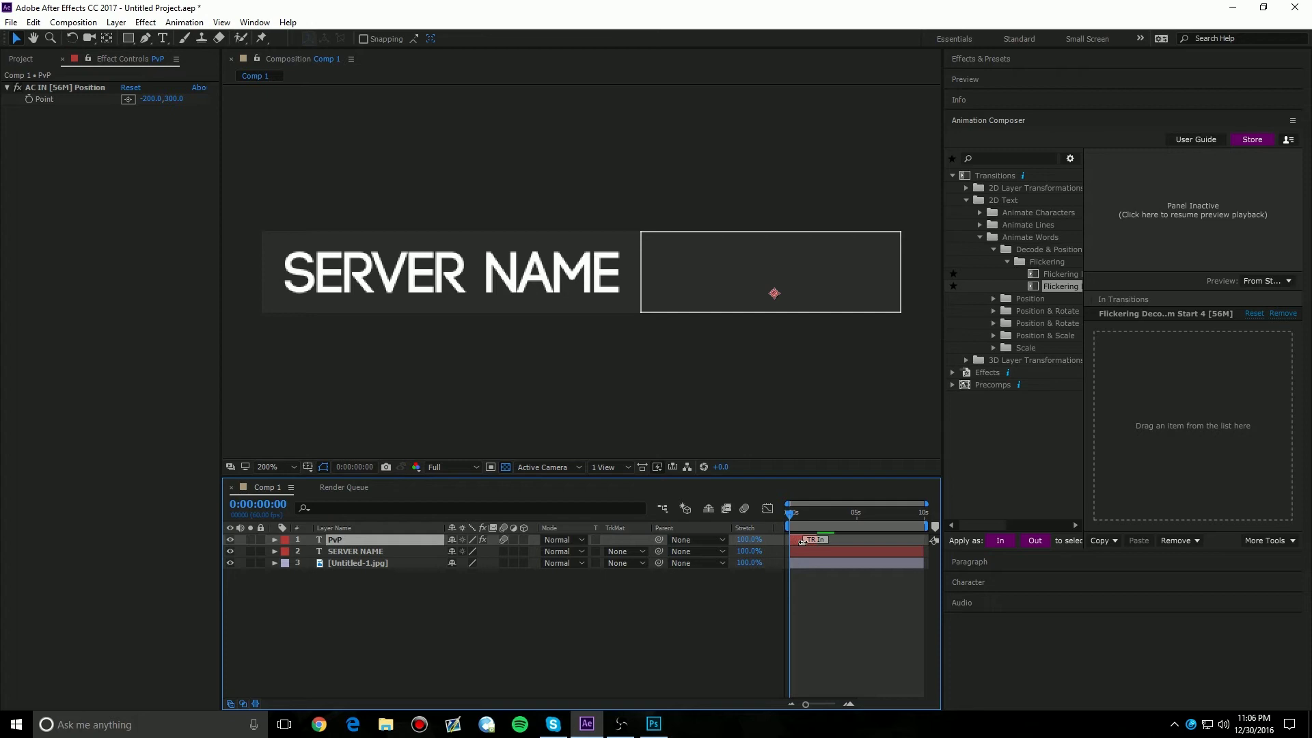
Step: Shift the PvP layer slightly later and play back its animation to 0:00:01:16
drag(791, 539, 797, 539)
key(space)
click(797, 516)
mouse_move(799, 541)
mouse_down()
mouse_move(796, 521)
mouse_move(745, 528)
mouse_up()
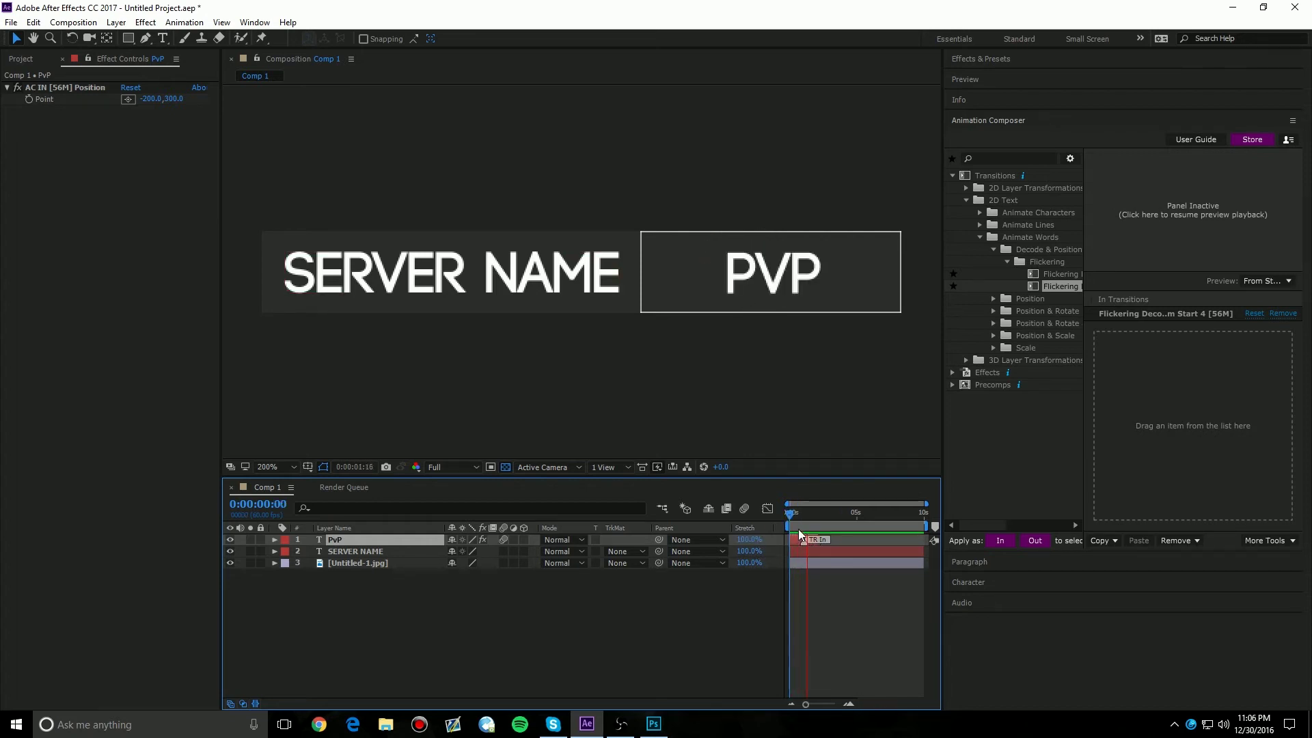
click(807, 515)
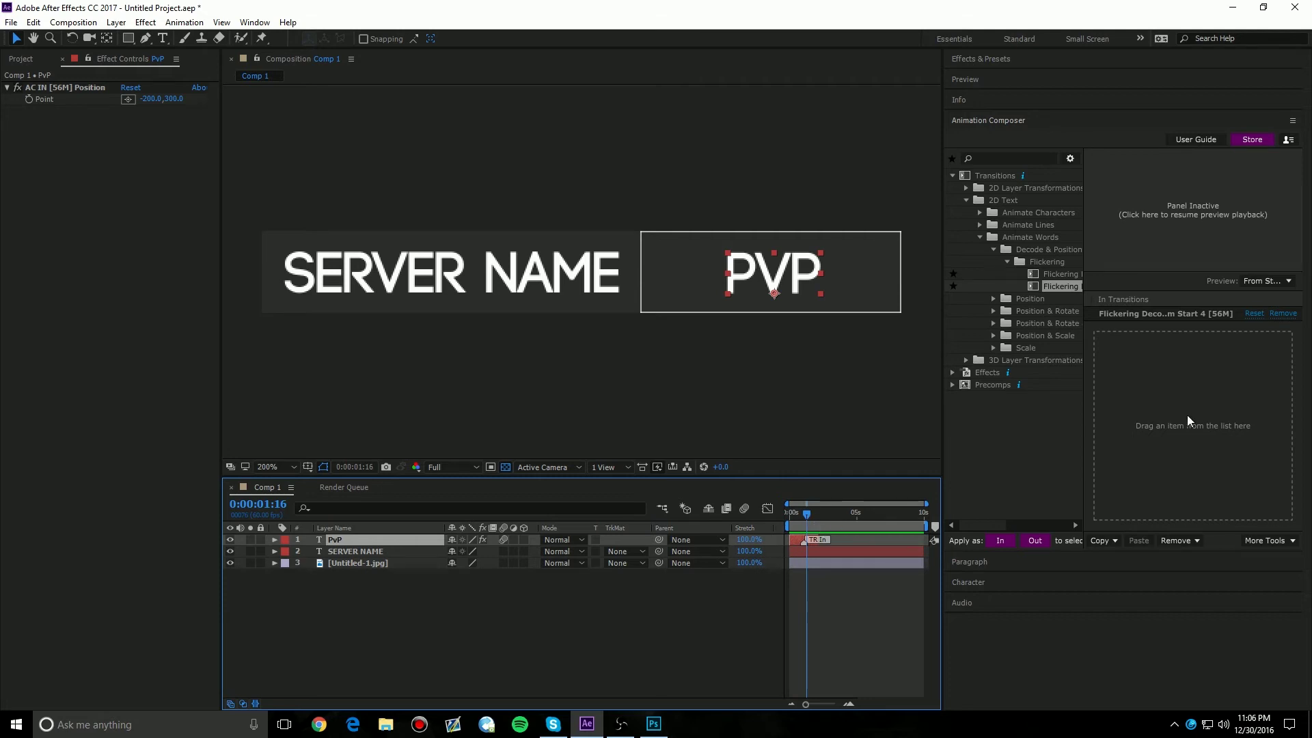
Step: Apply the same Flickering preset as the PvP exit transition
drag(1067, 290, 1226, 406)
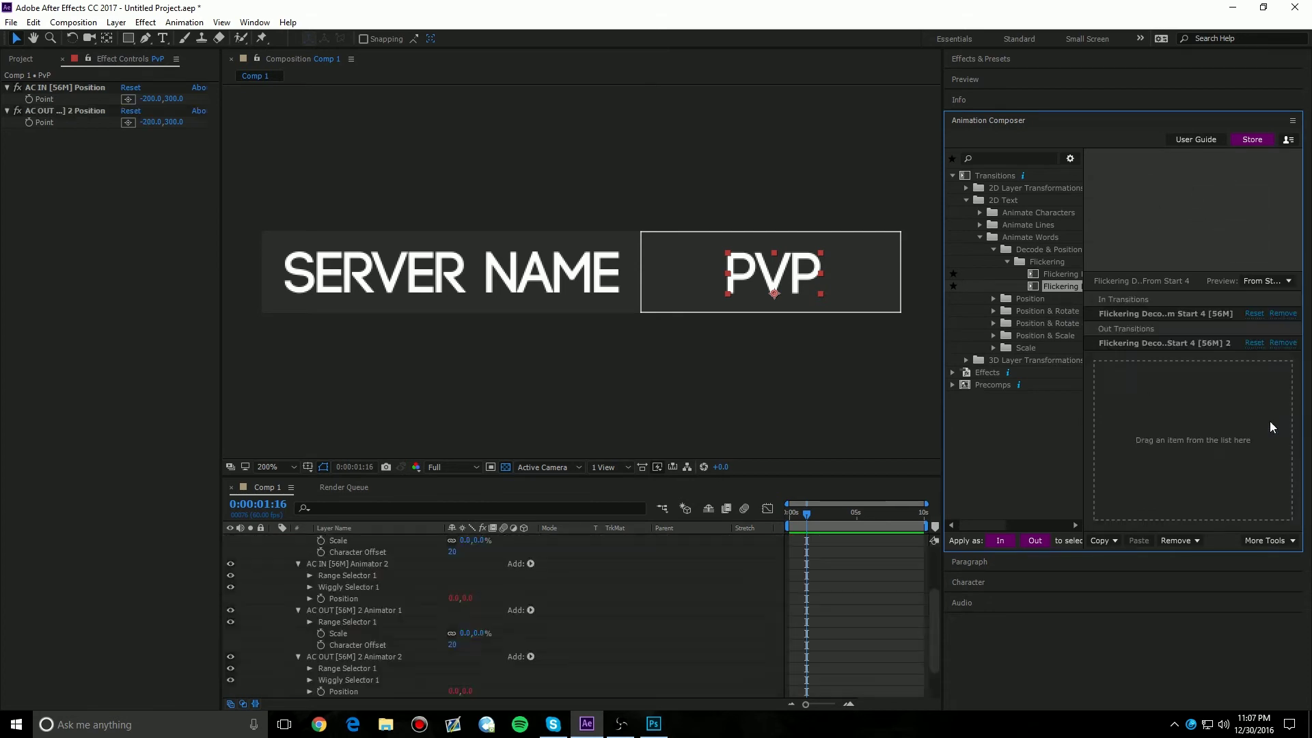
scroll(748, 562, up, 5)
click(275, 540)
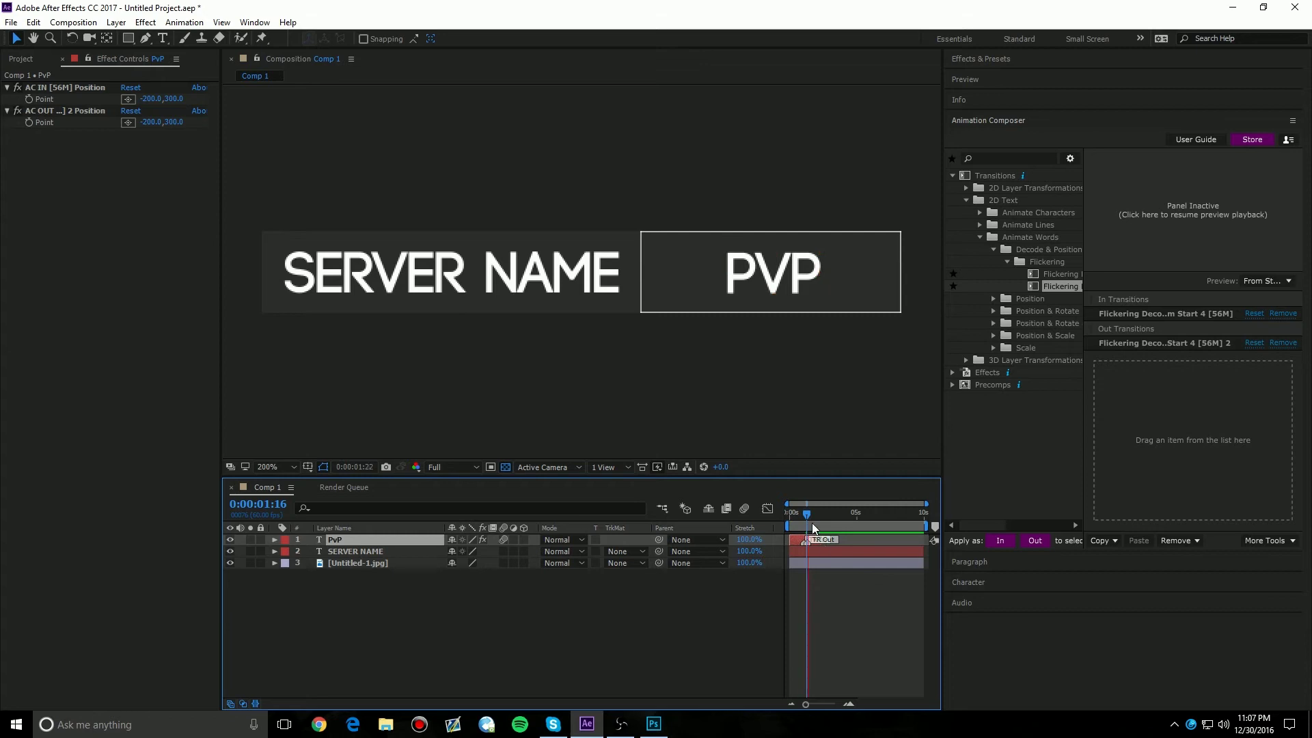
Step: Duplicate the PvP text layer twice and shift PvP 2 and PvP 3 later in the timeline
key(Home)
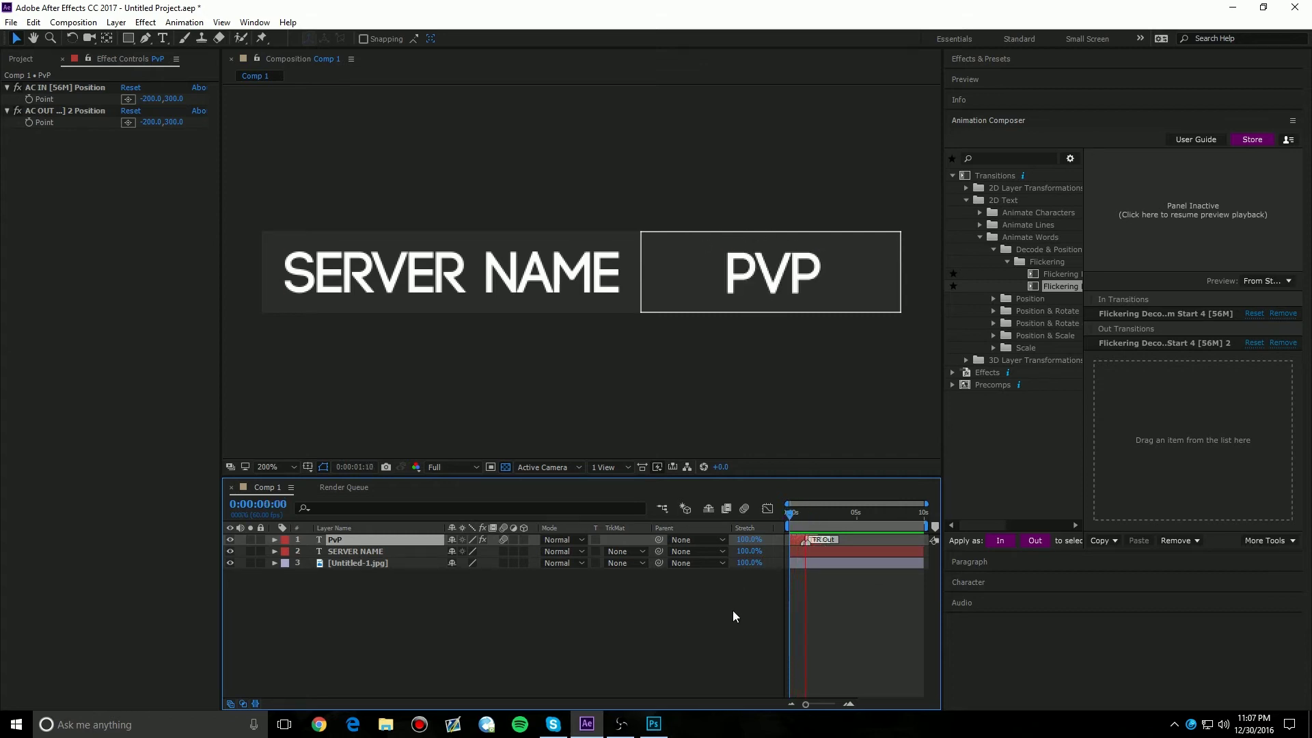
key(space)
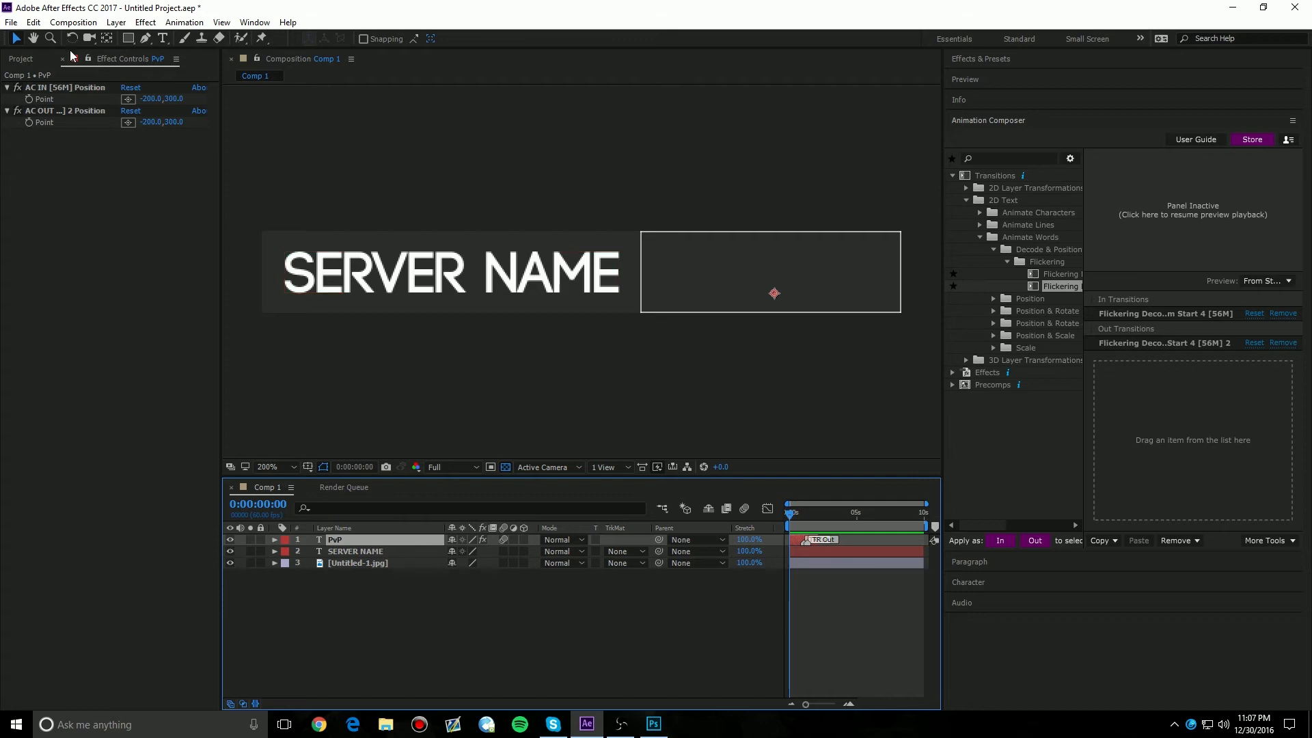
key(ctrl+d)
key(ctrl+d)
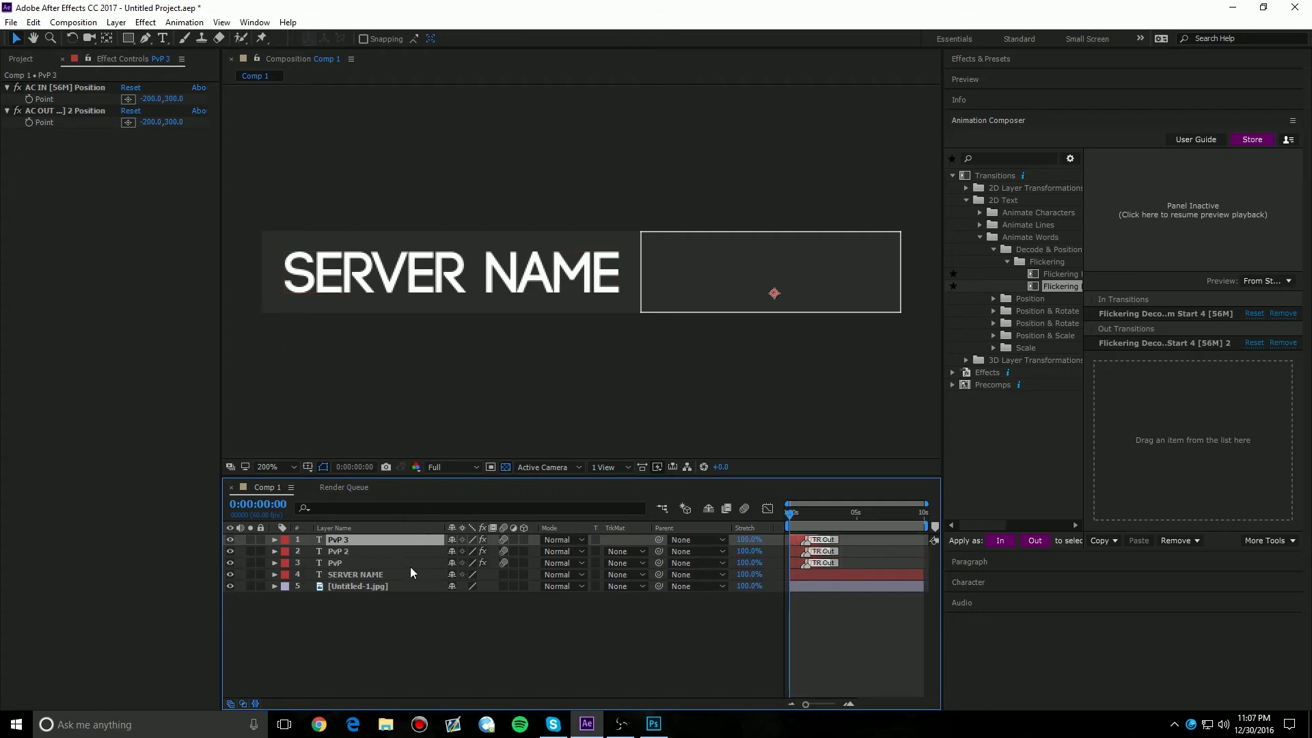
shift+click(803, 555)
drag(803, 555, 851, 539)
Step: Offset PvP 3 further and check the staggered timing between 0:00:02:57 and 0:00:03:27
click(824, 539)
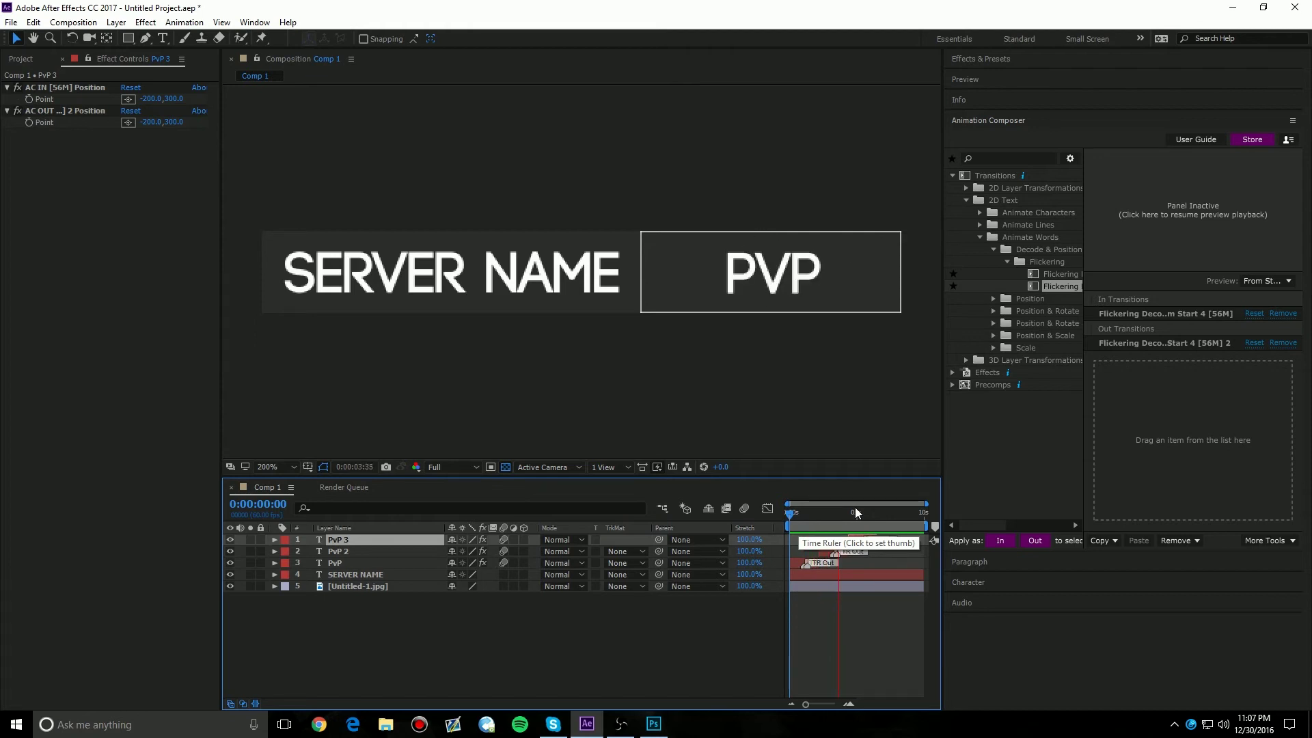
drag(837, 514, 829, 518)
click(383, 563)
click(383, 555)
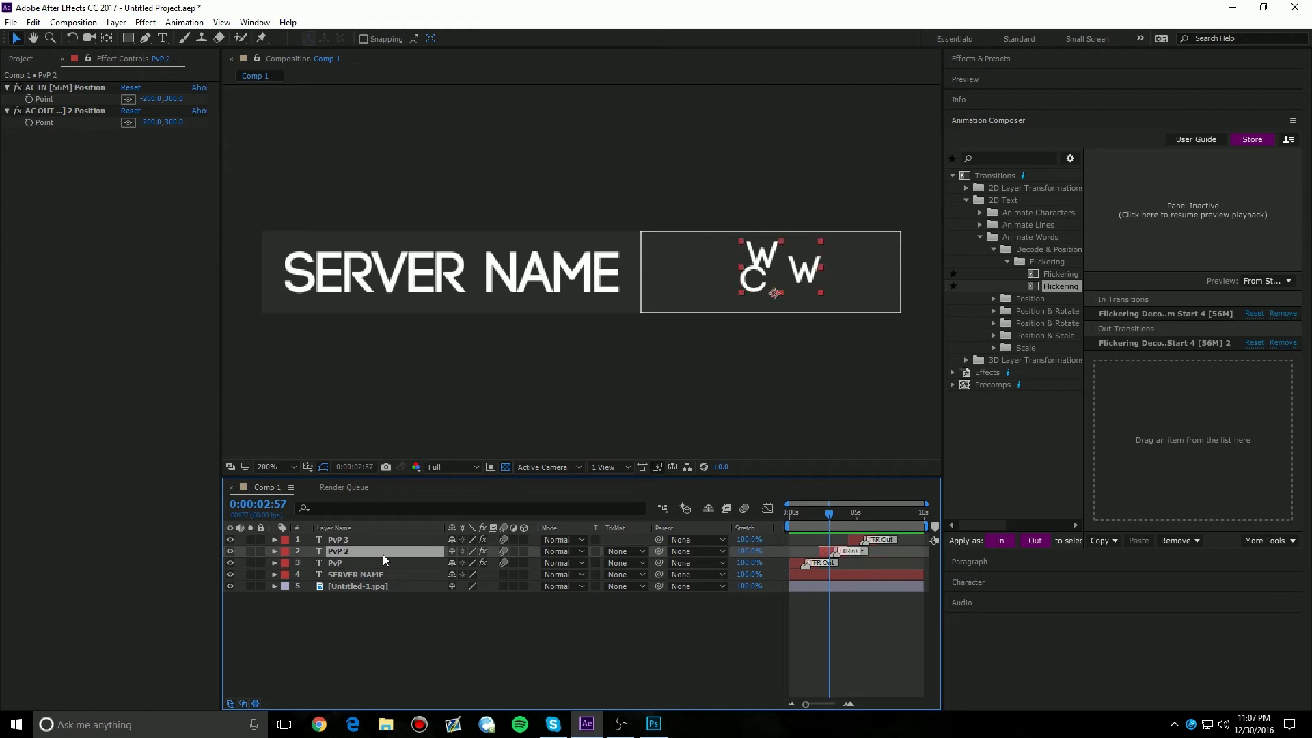
drag(829, 519, 834, 512)
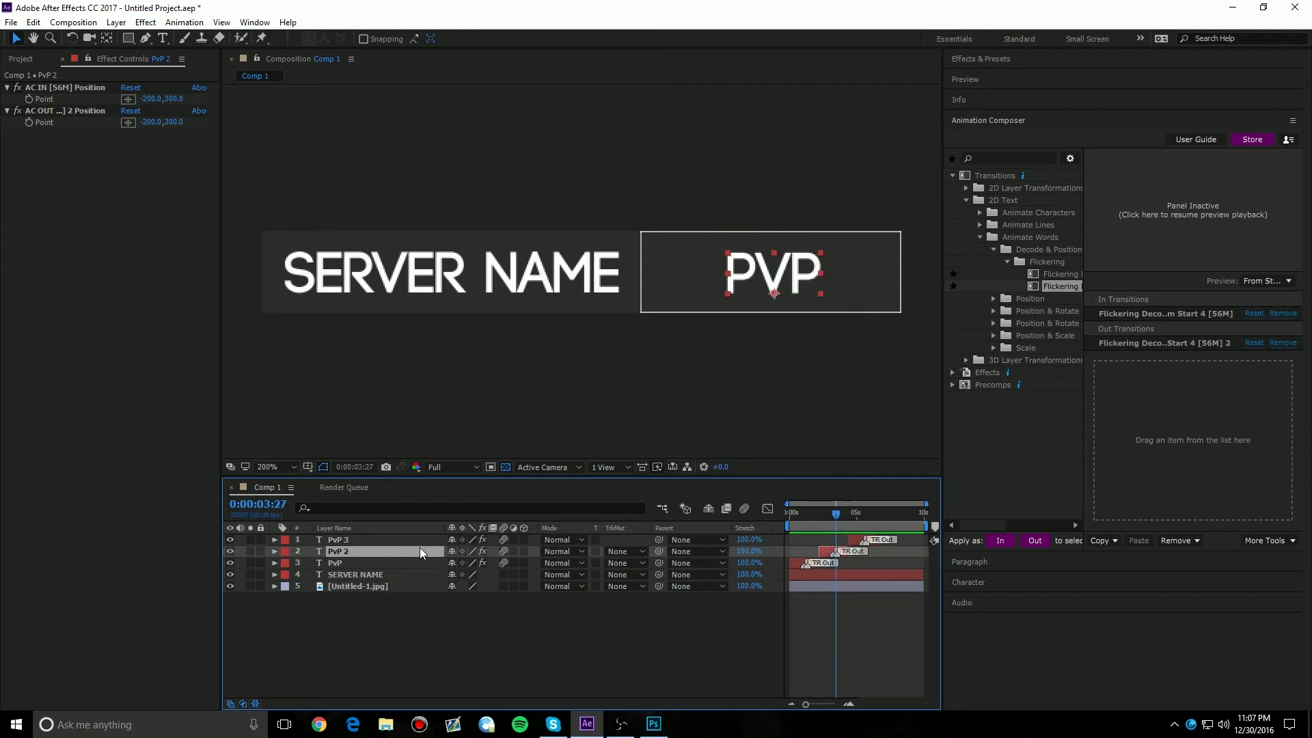
Step: Retype the PvP 2 layer's text as SKYBLOCK
double_click(382, 552)
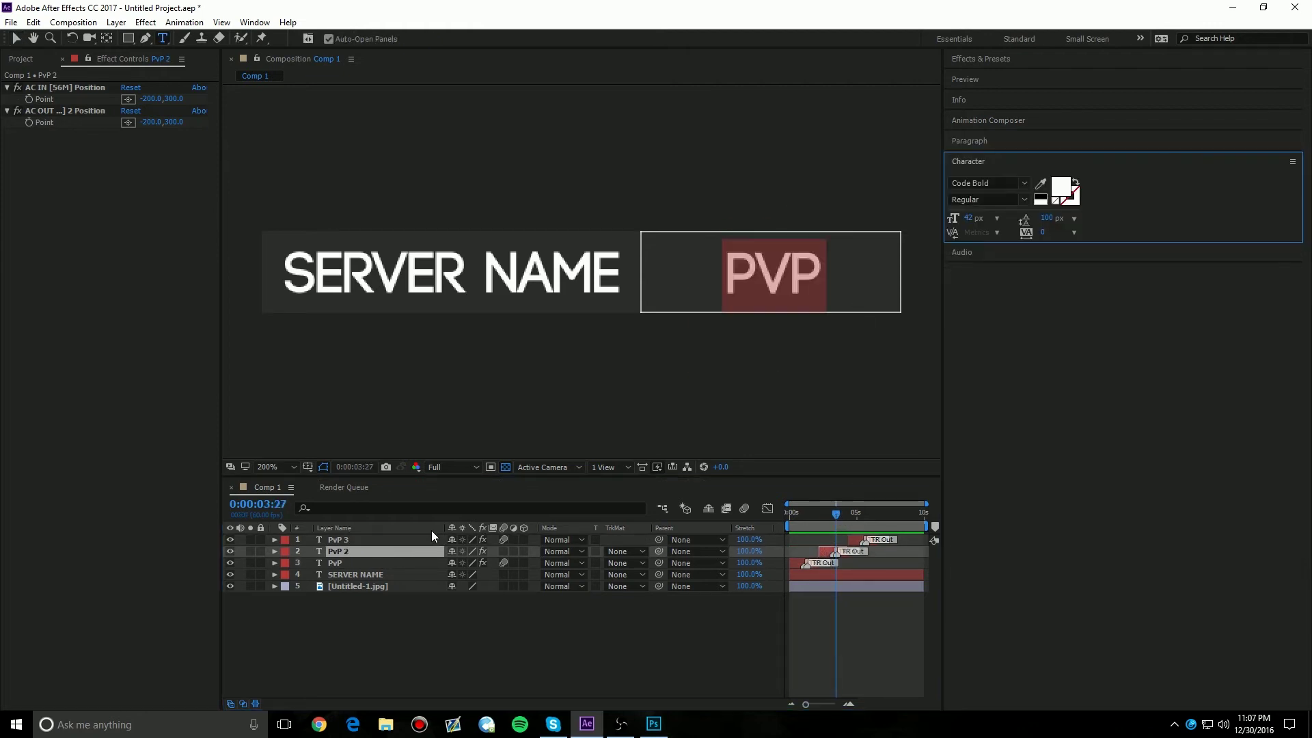
key(BackSpace)
text(Facetio)
key(BackSpace)
key(BackSpace)
key(BackSpace)
key(BackSpace)
text(tion)
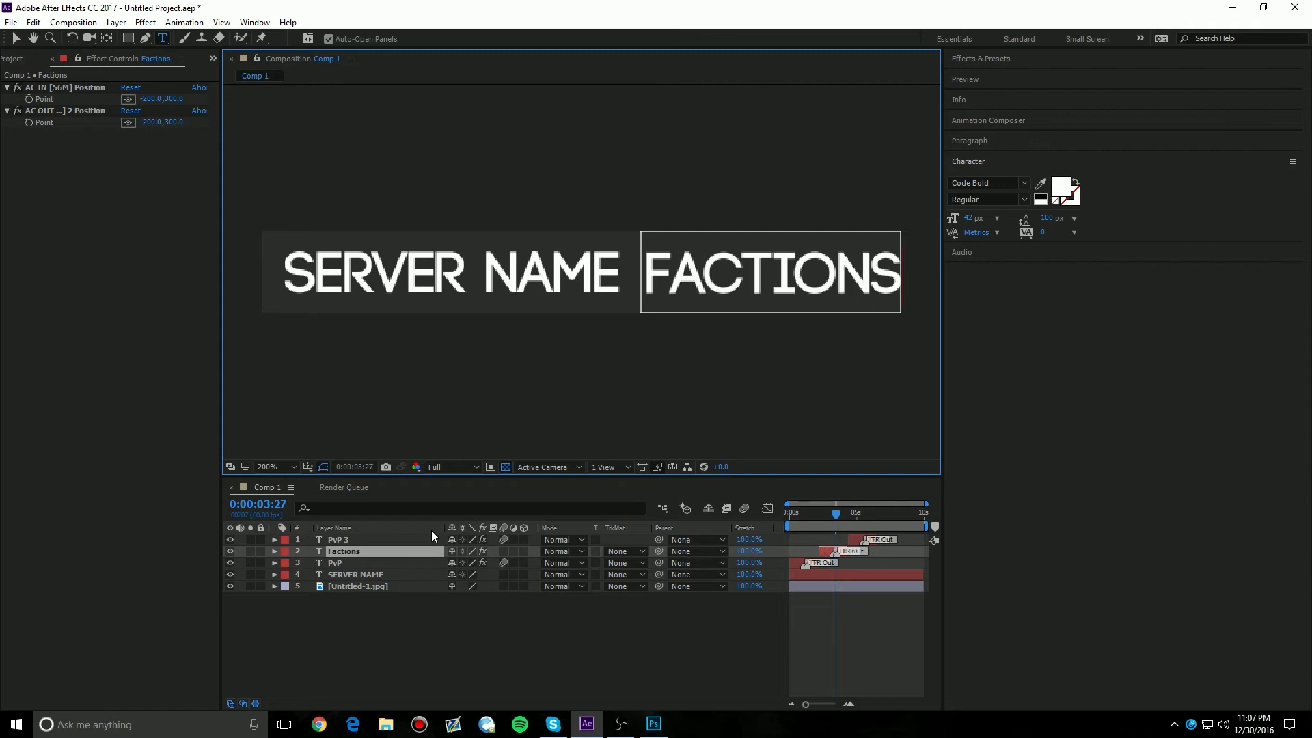
key(BackSpace)
key(BackSpace)
key(BackSpace)
key(BackSpace)
key(BackSpace)
key(BackSpace)
key(BackSpace)
key(BackSpace)
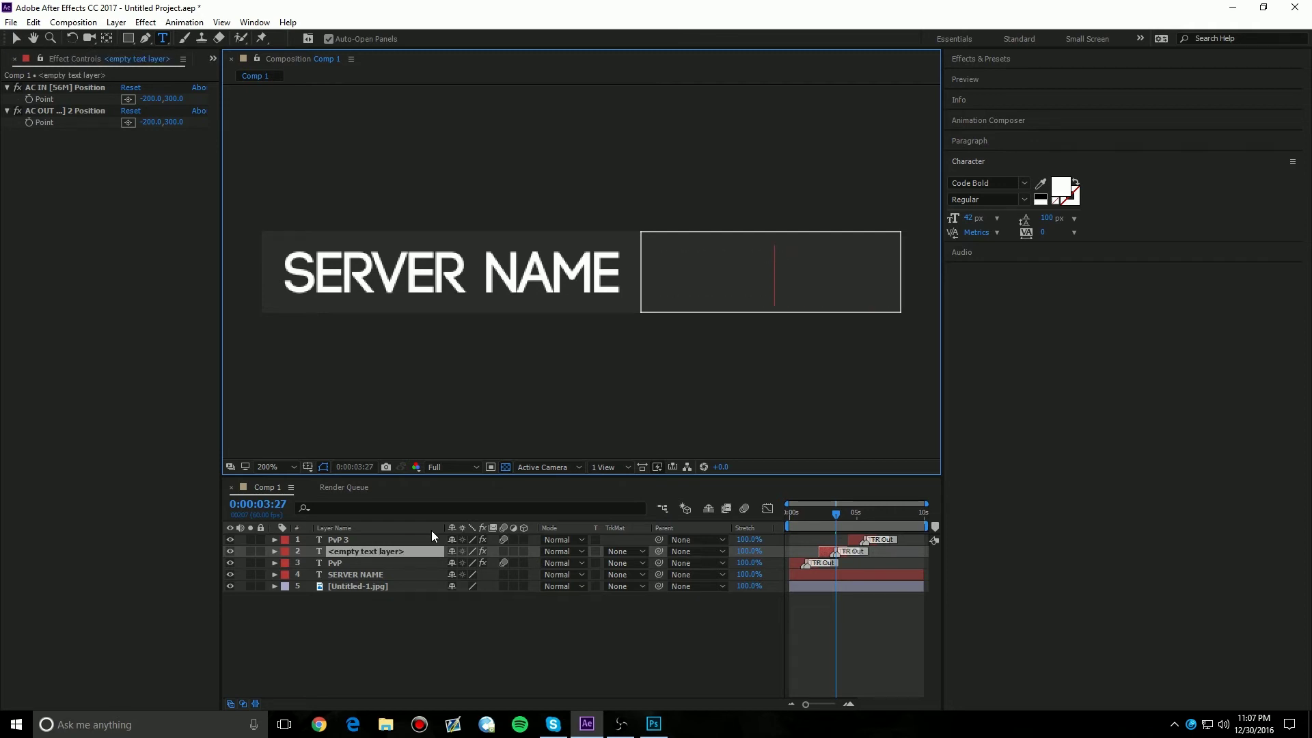
text(Skyblu)
key(BackSpace)
text(ock)
Step: Set SKYBLOCK to 35 px and nudge it into place inside the box
key(ctrl+a)
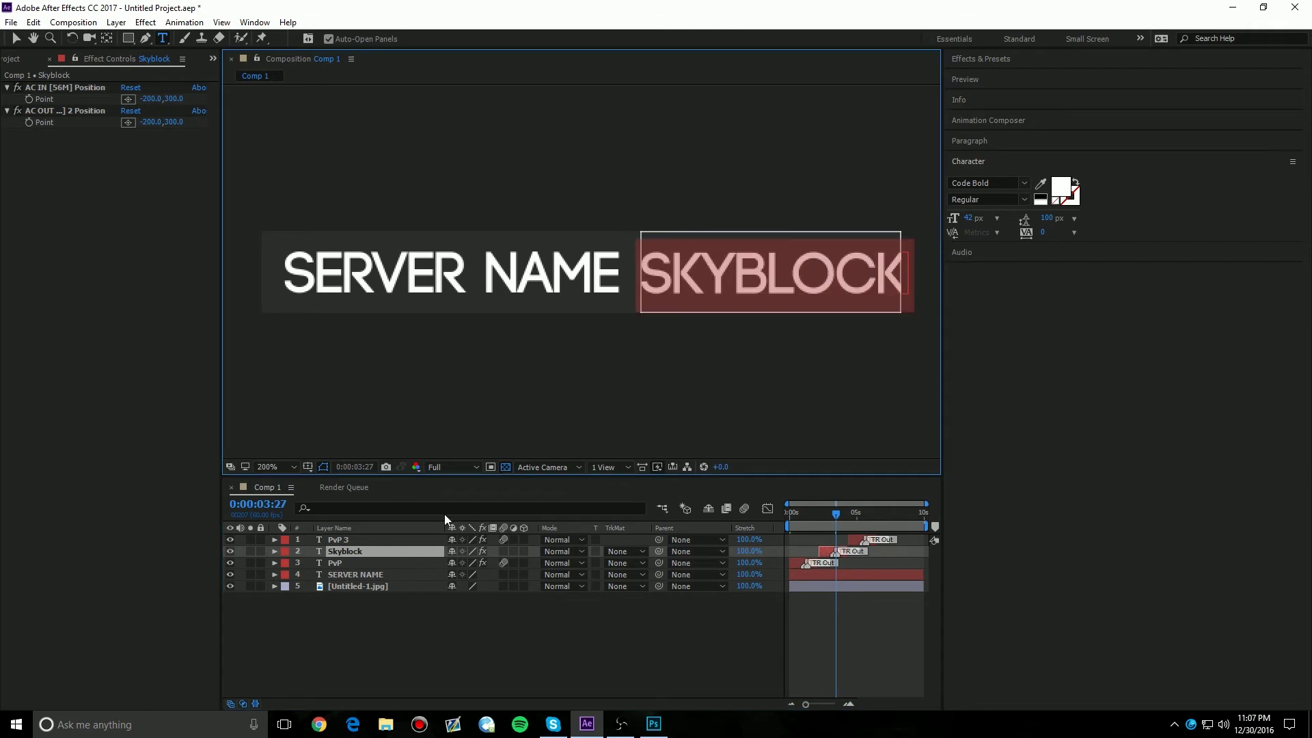
click(970, 219)
text(35)
key(Return)
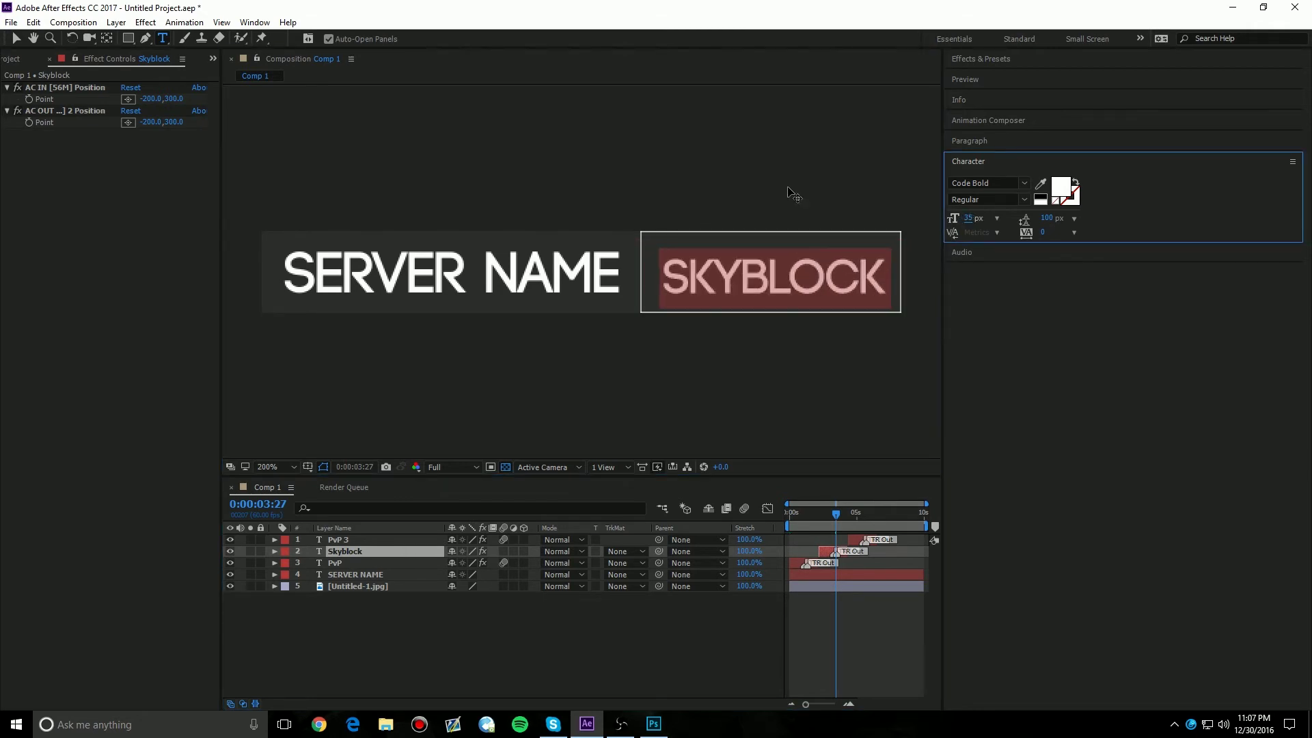
click(16, 39)
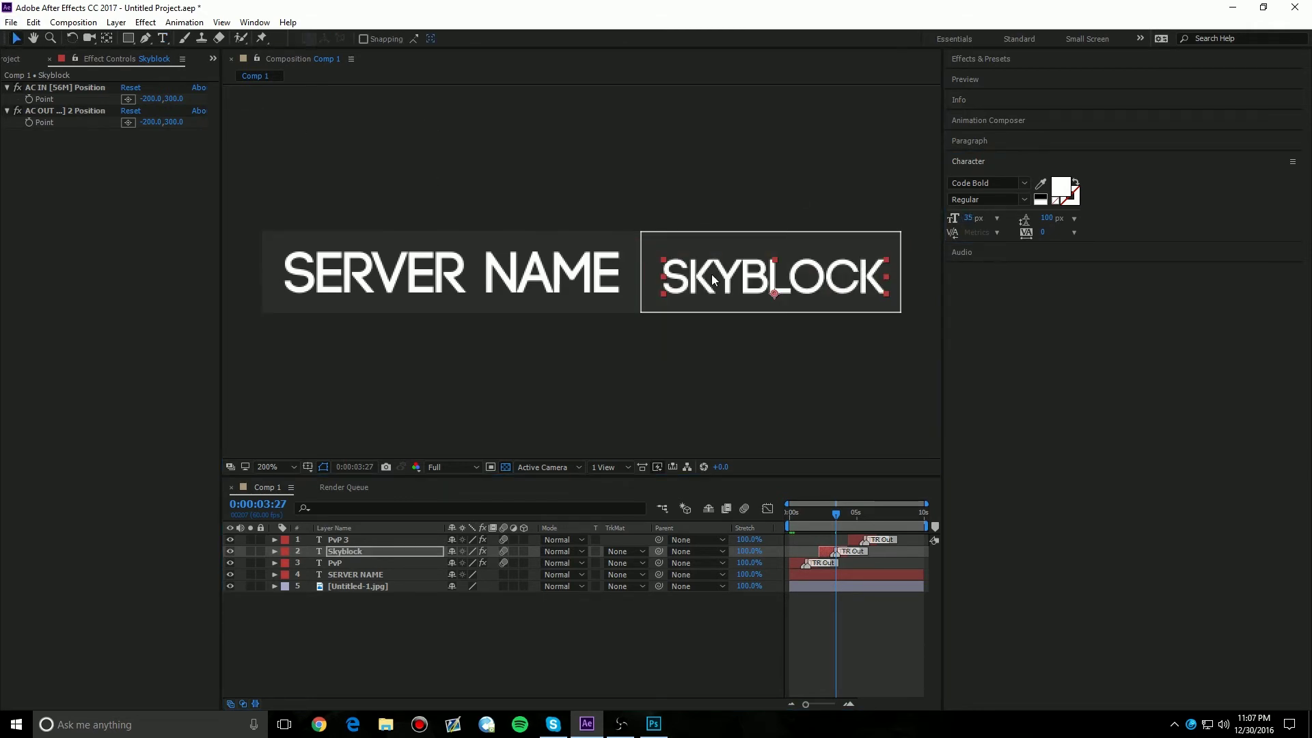
drag(713, 275, 709, 275)
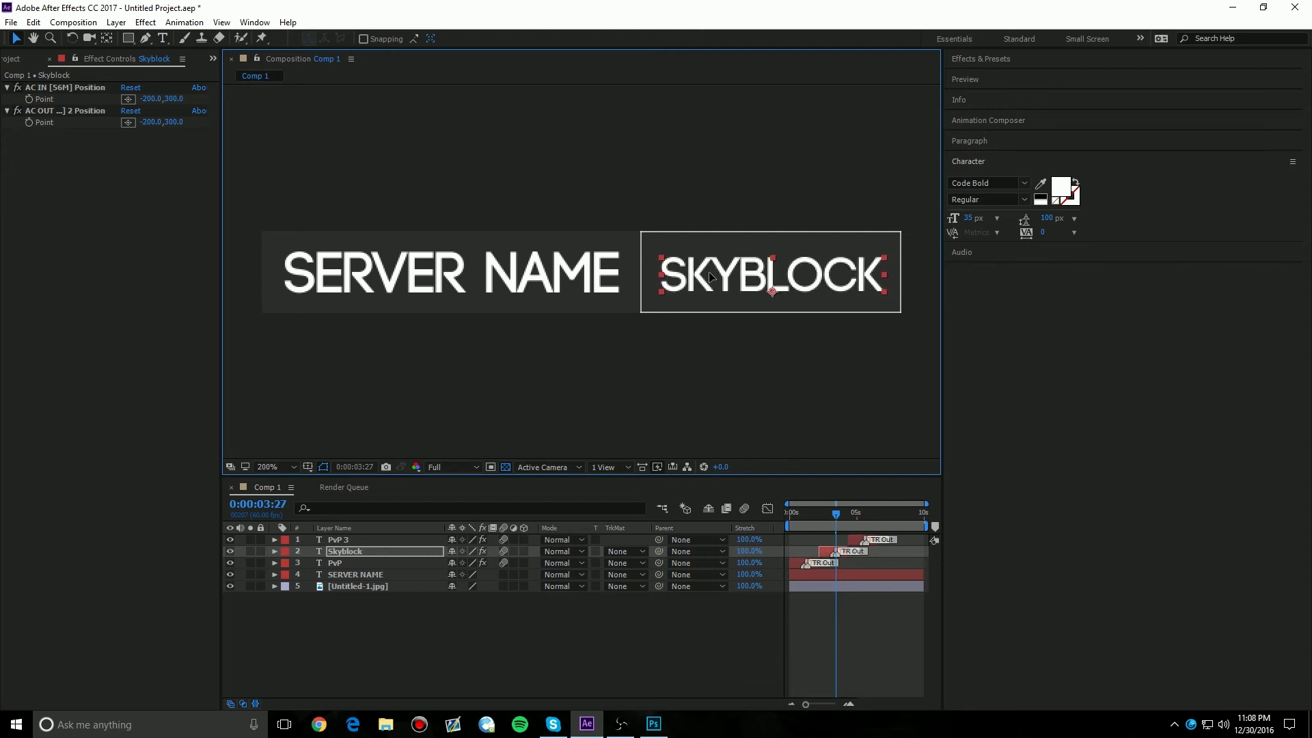
click(759, 375)
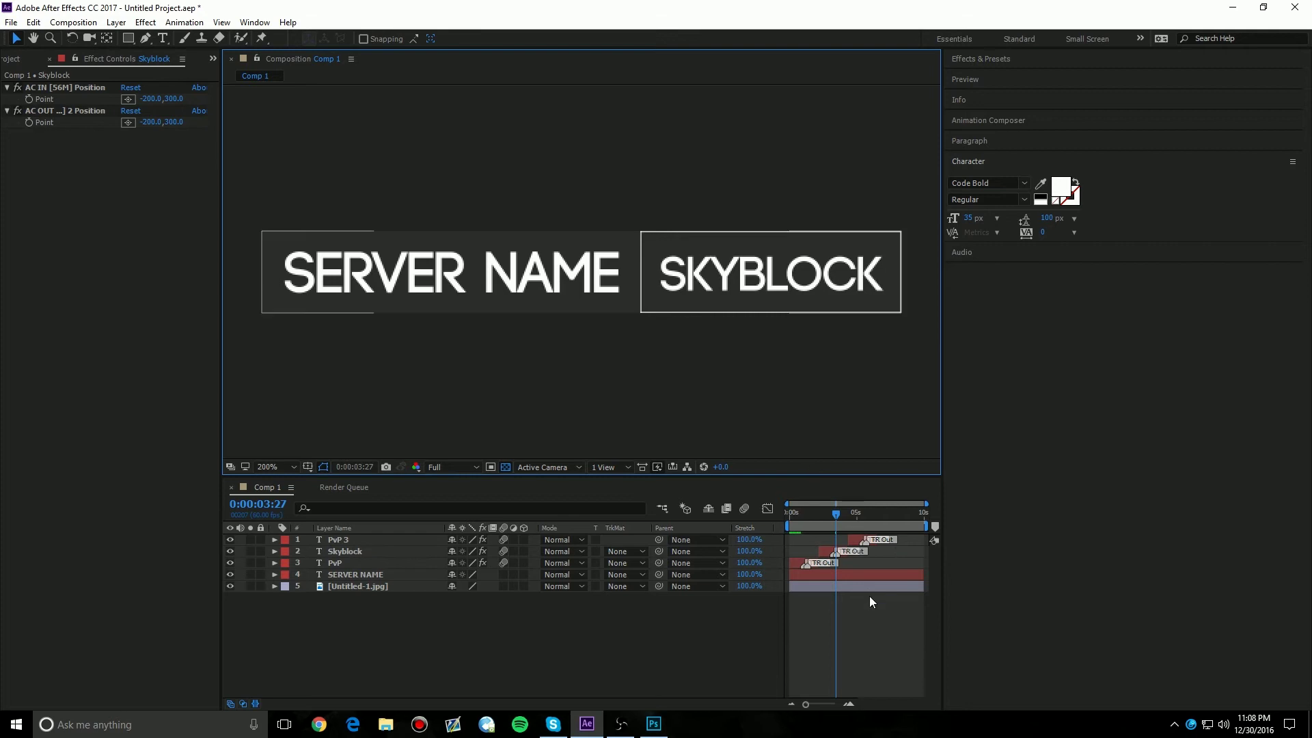
drag(843, 511, 858, 514)
Step: Retype the PvP 3 text as Custom Plugins and shrink its font to 22 px
click(399, 539)
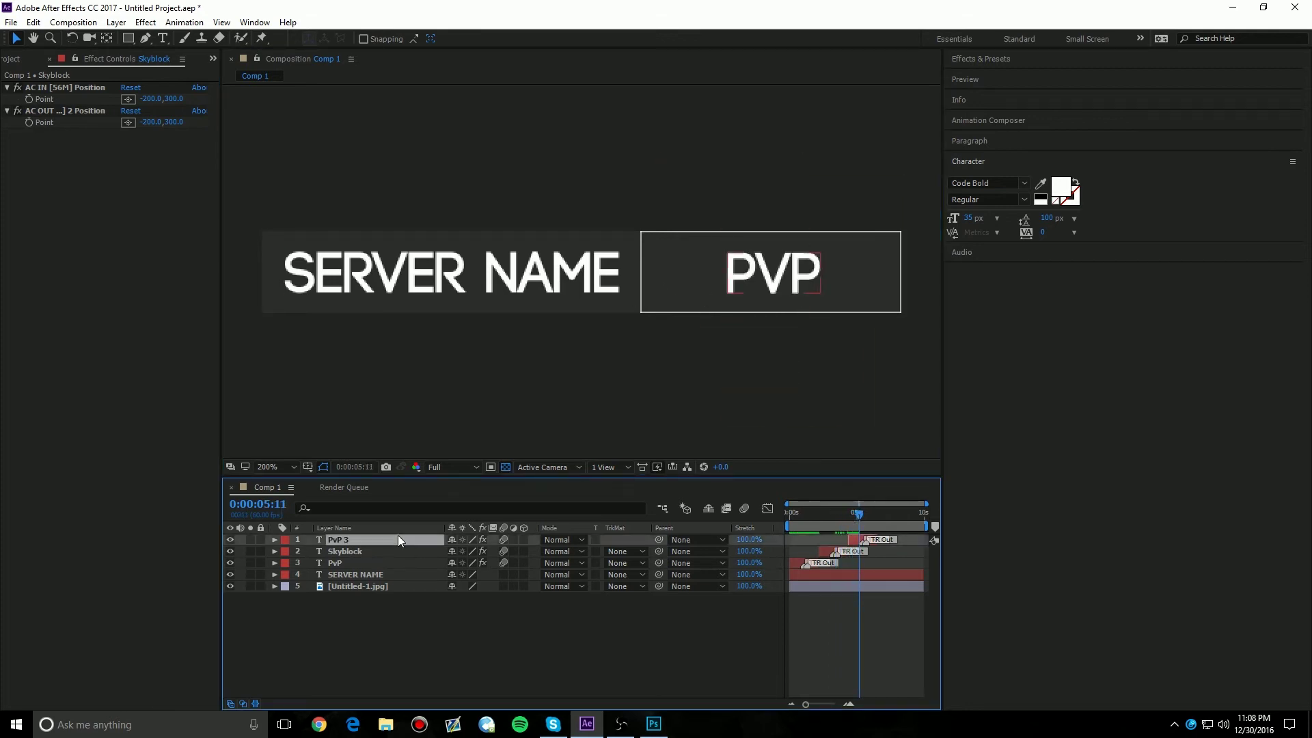
double_click(398, 539)
key(BackSpace)
text(Custom Plugins)
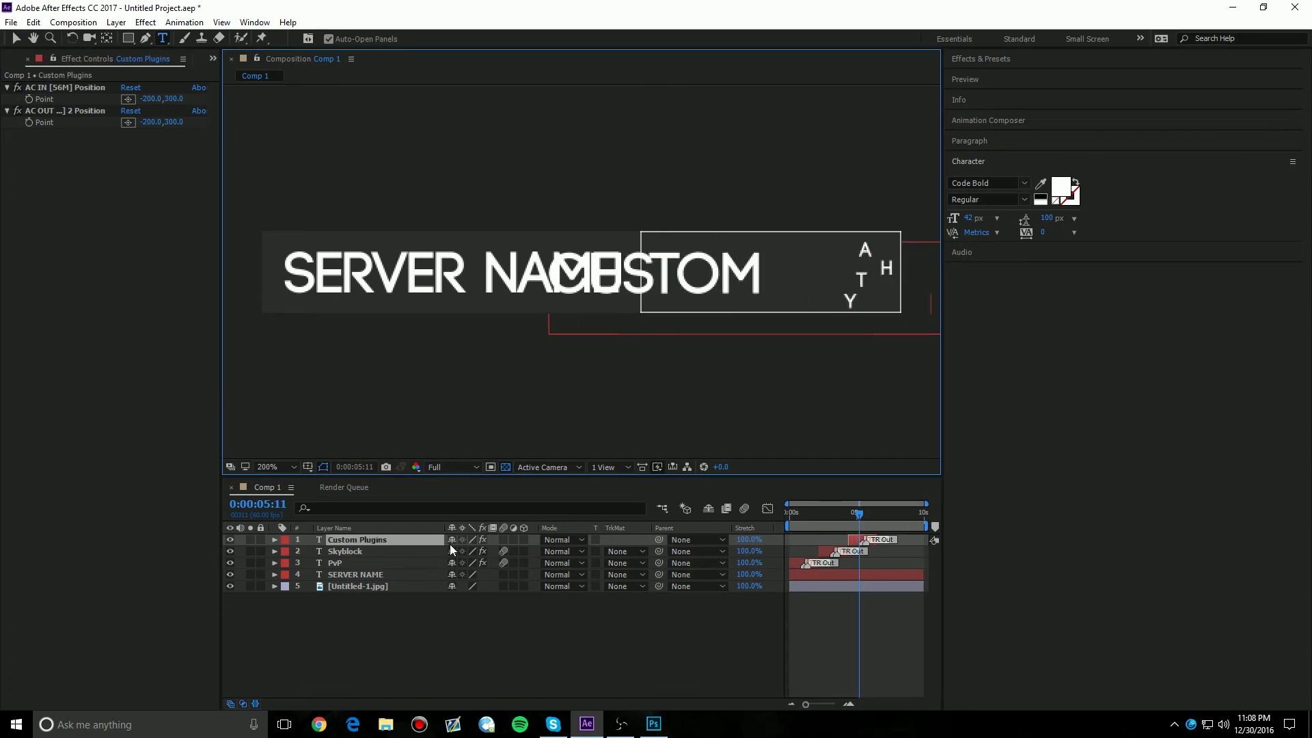
key(ctrl+a)
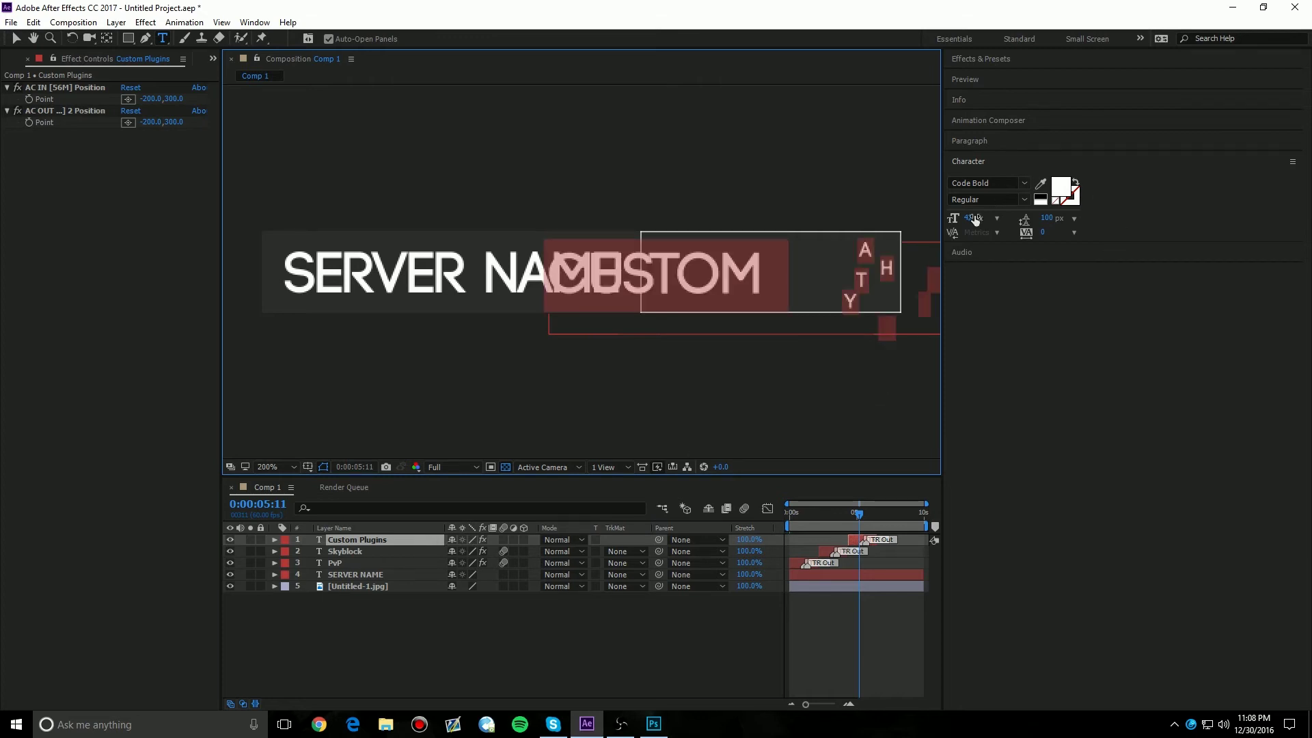
drag(974, 216, 960, 218)
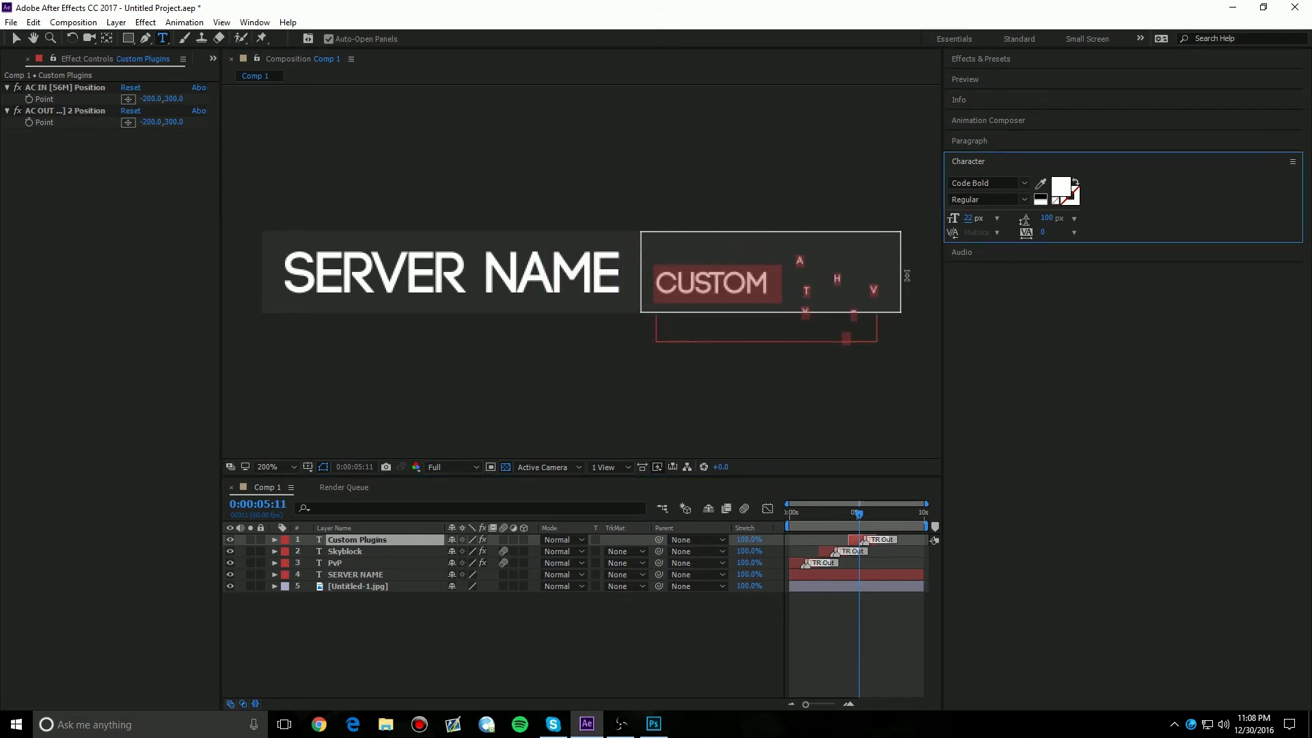
Step: Move the CUSTOM PLUGINS text slightly up and left within the right box
drag(857, 514, 862, 514)
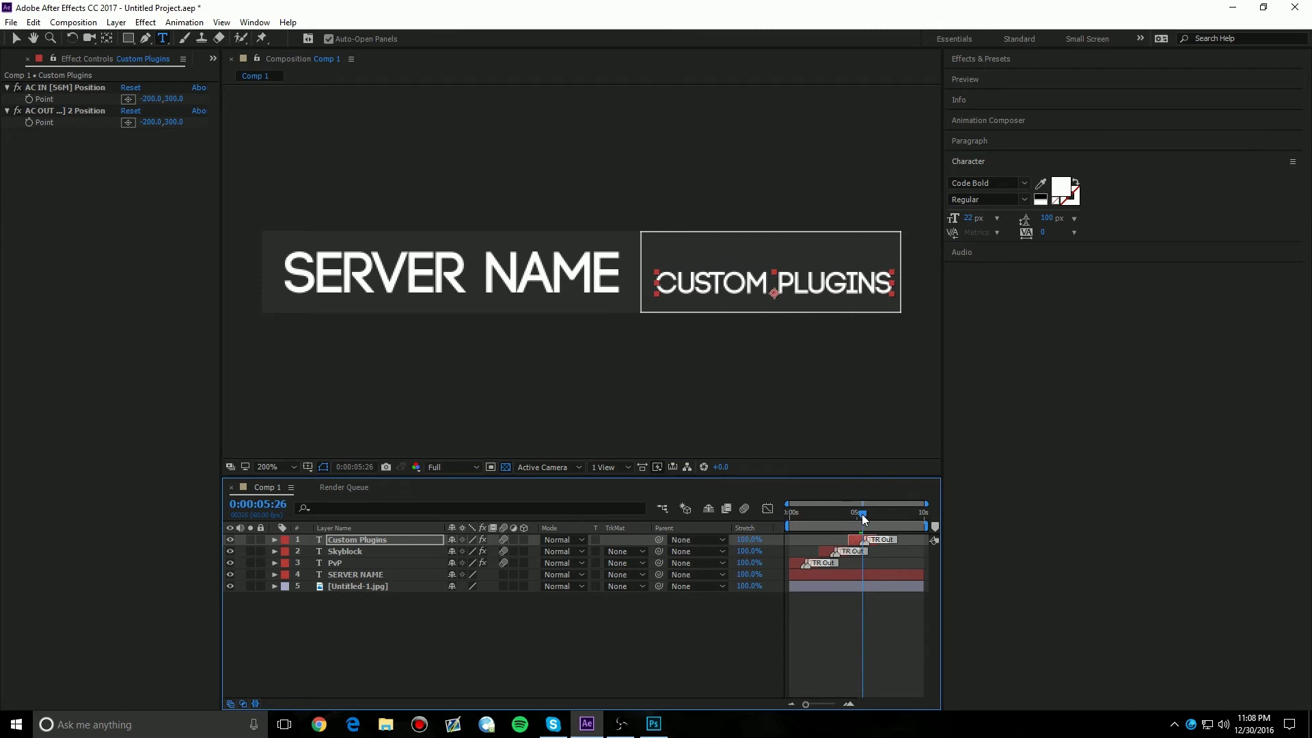
click(16, 39)
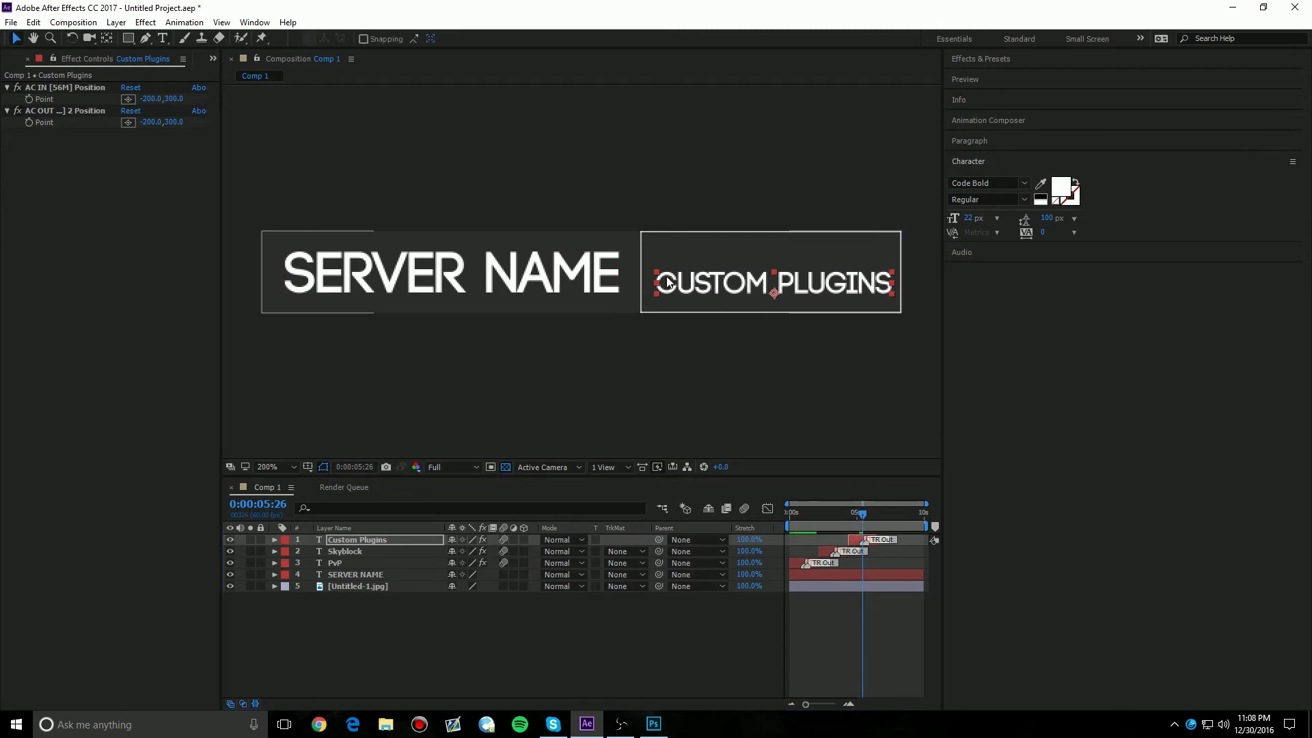
drag(700, 281, 700, 273)
key(Left)
key(Left)
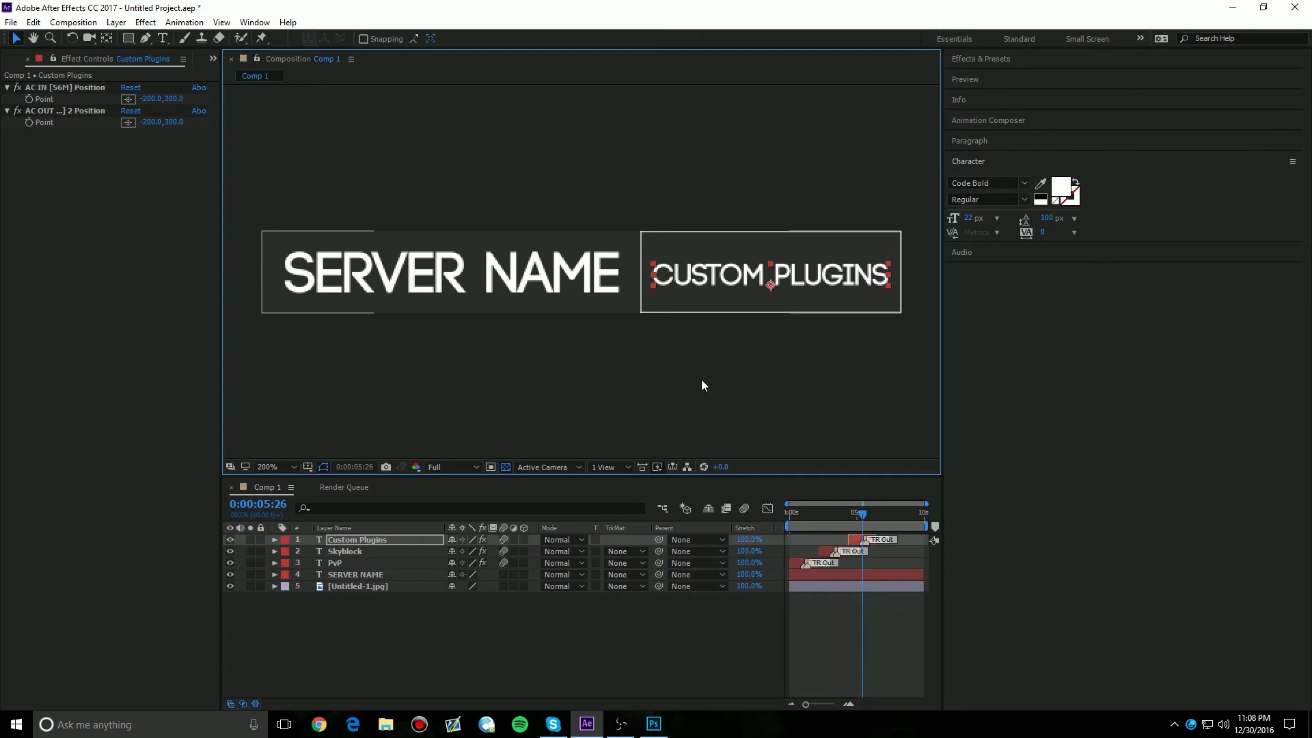
click(701, 379)
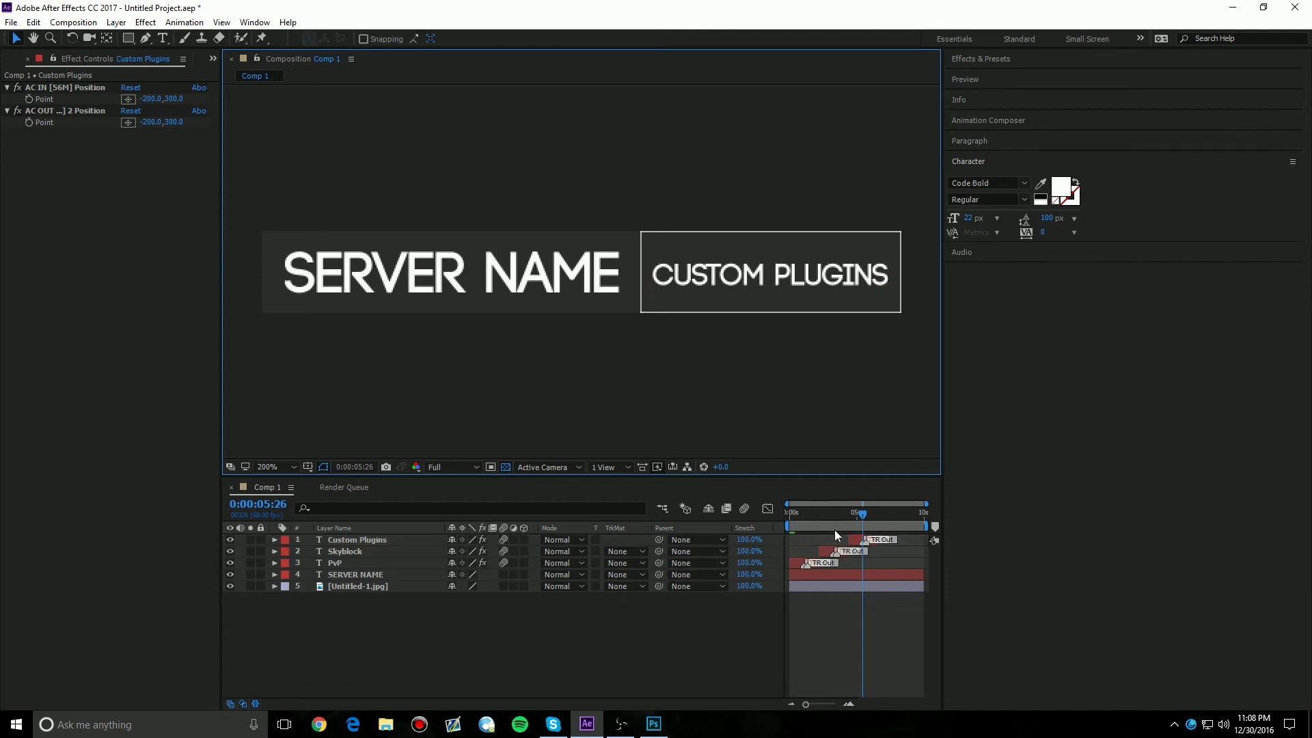
Step: Preview from the start and end the work area at about 7 seconds
click(511, 512)
key(Home)
key(space)
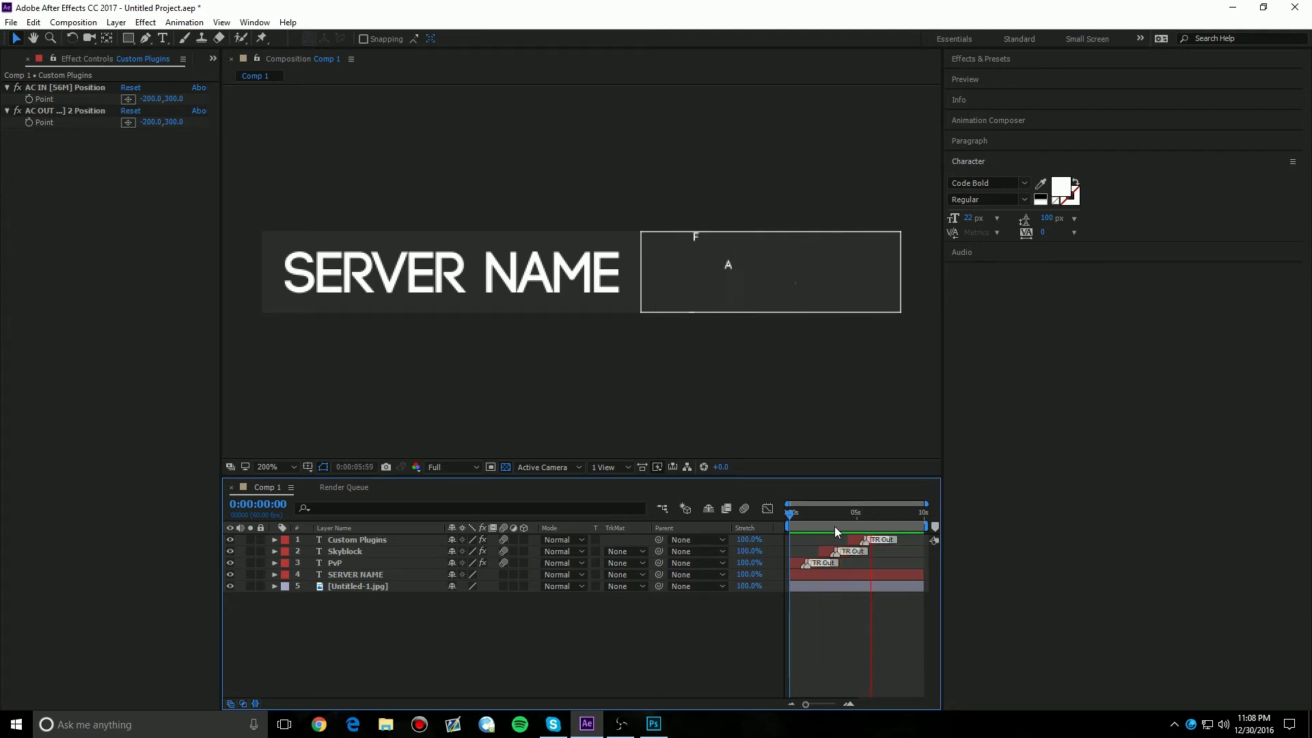
click(888, 524)
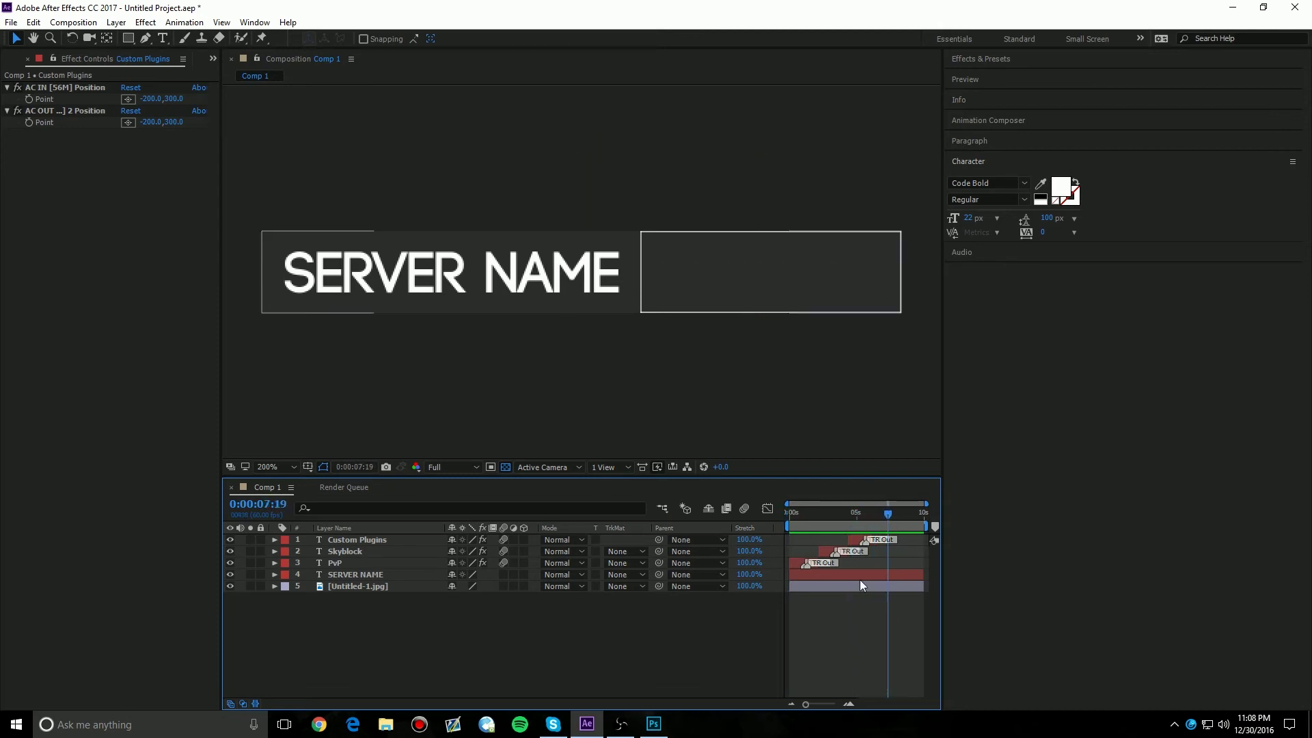
drag(912, 528, 880, 535)
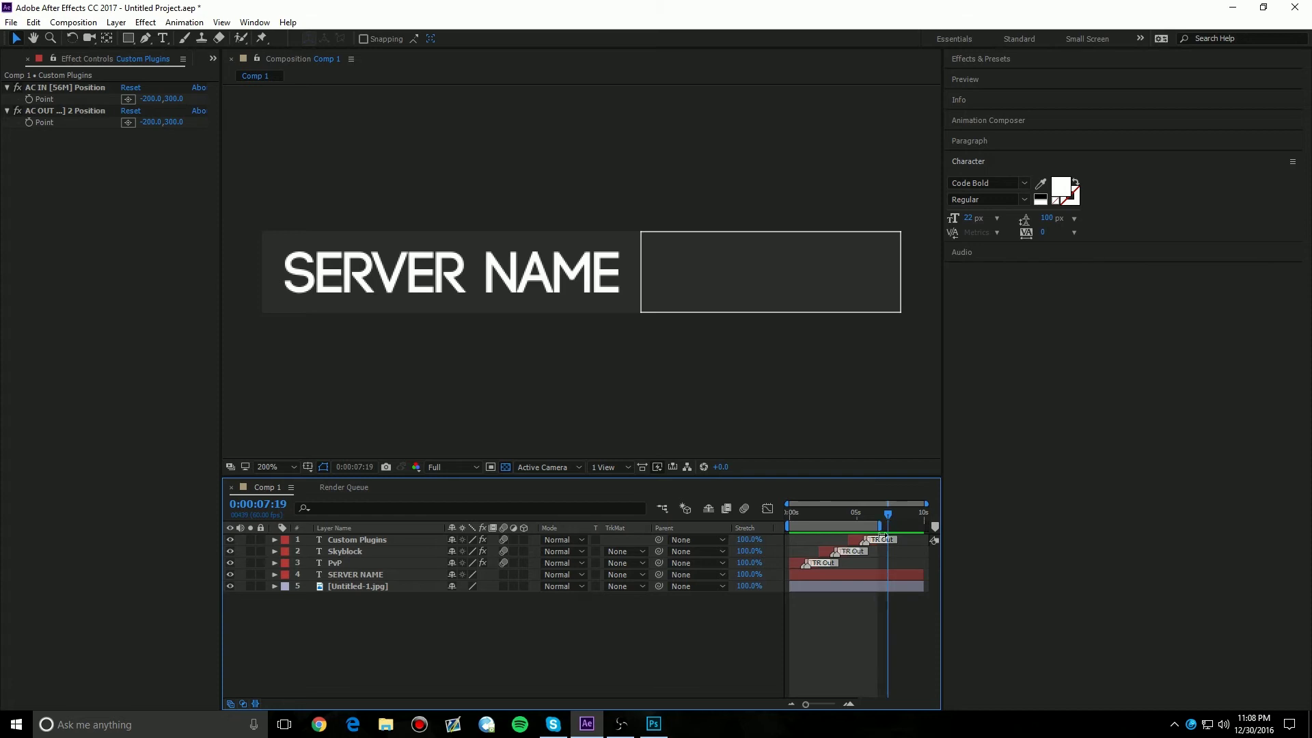
key(space)
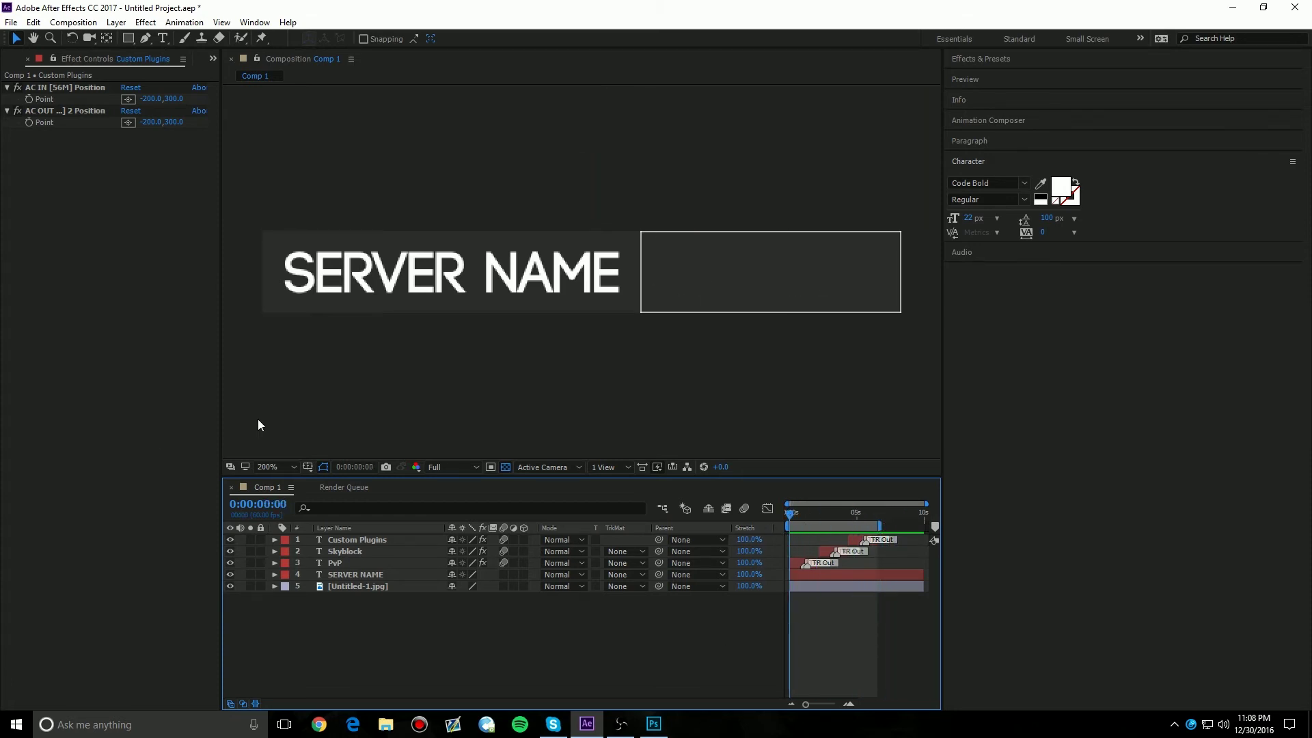
Step: Apply a Color Correction > Hue/Saturation effect to the SERVER NAME layer
click(381, 578)
right_click(381, 578)
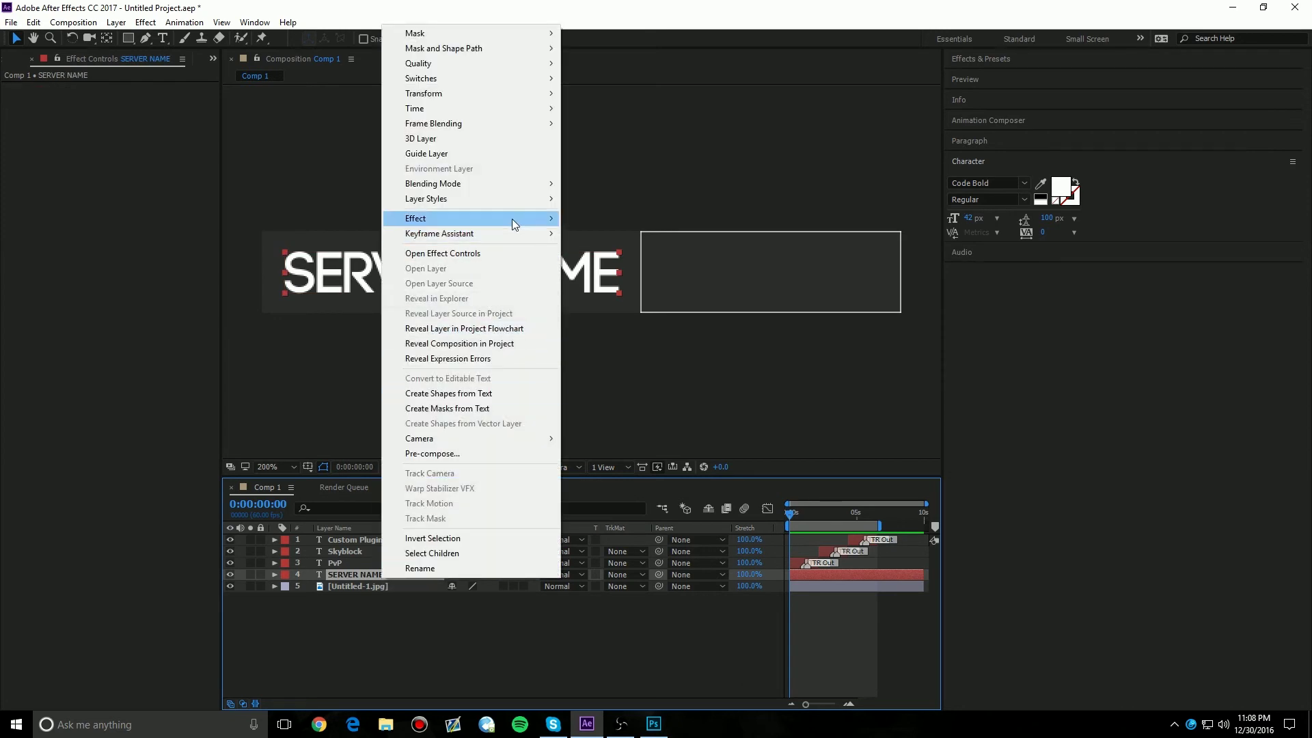
mouse_move(511, 220)
mouse_move(686, 309)
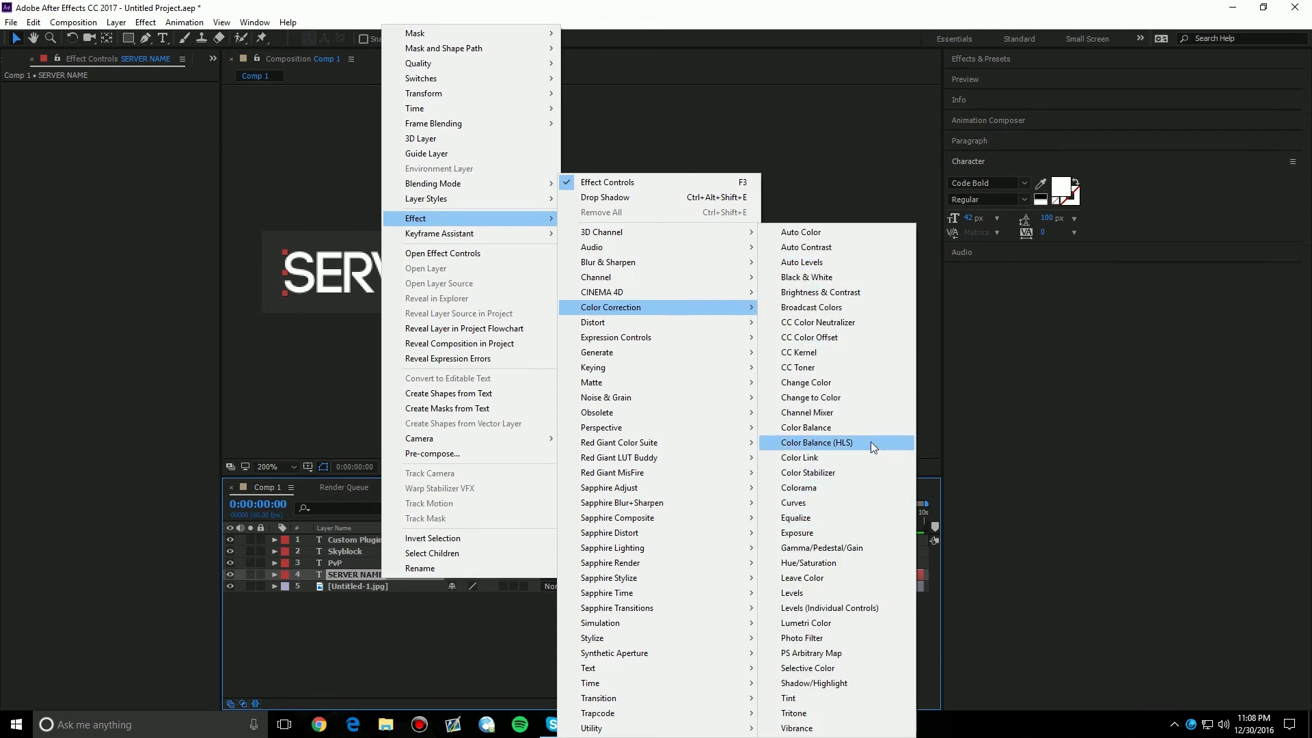
click(834, 563)
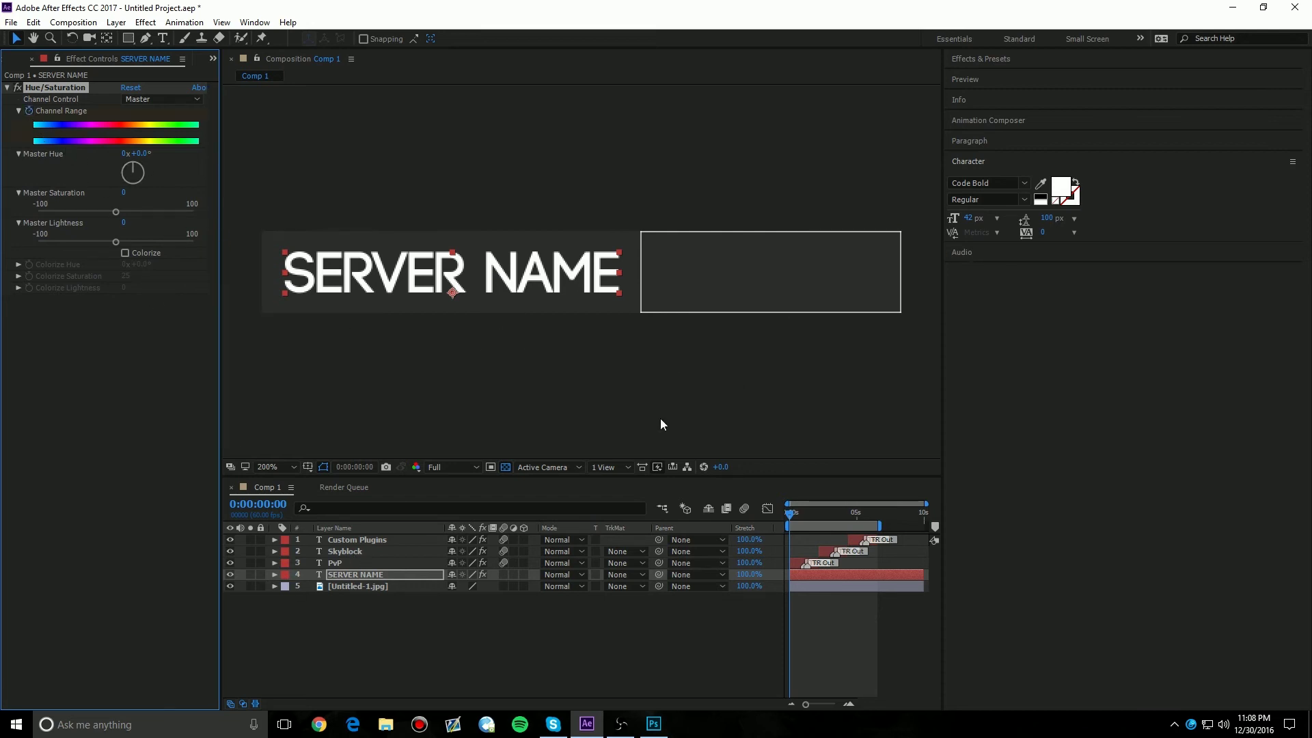
Step: Keyframe Master Hue to one full rotation near the work-area end and preview it
drag(800, 517, 877, 523)
click(125, 154)
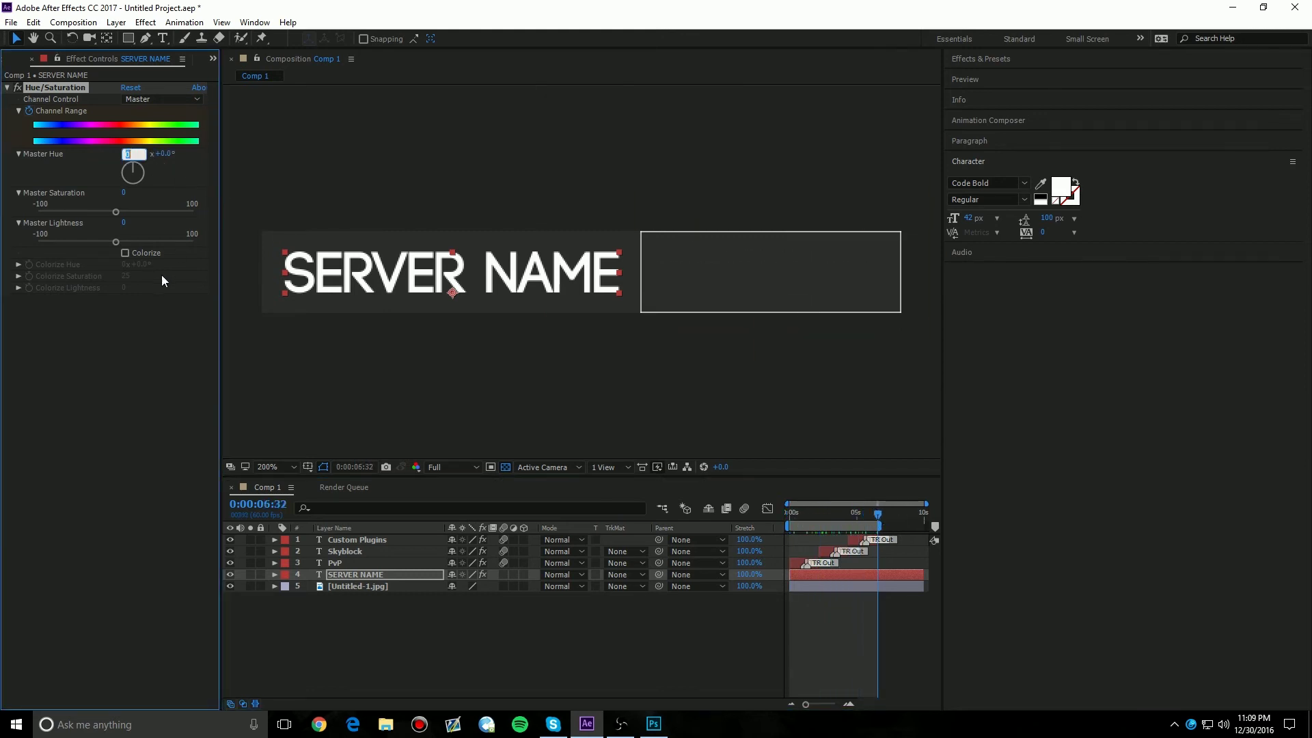
text(1)
click(100, 320)
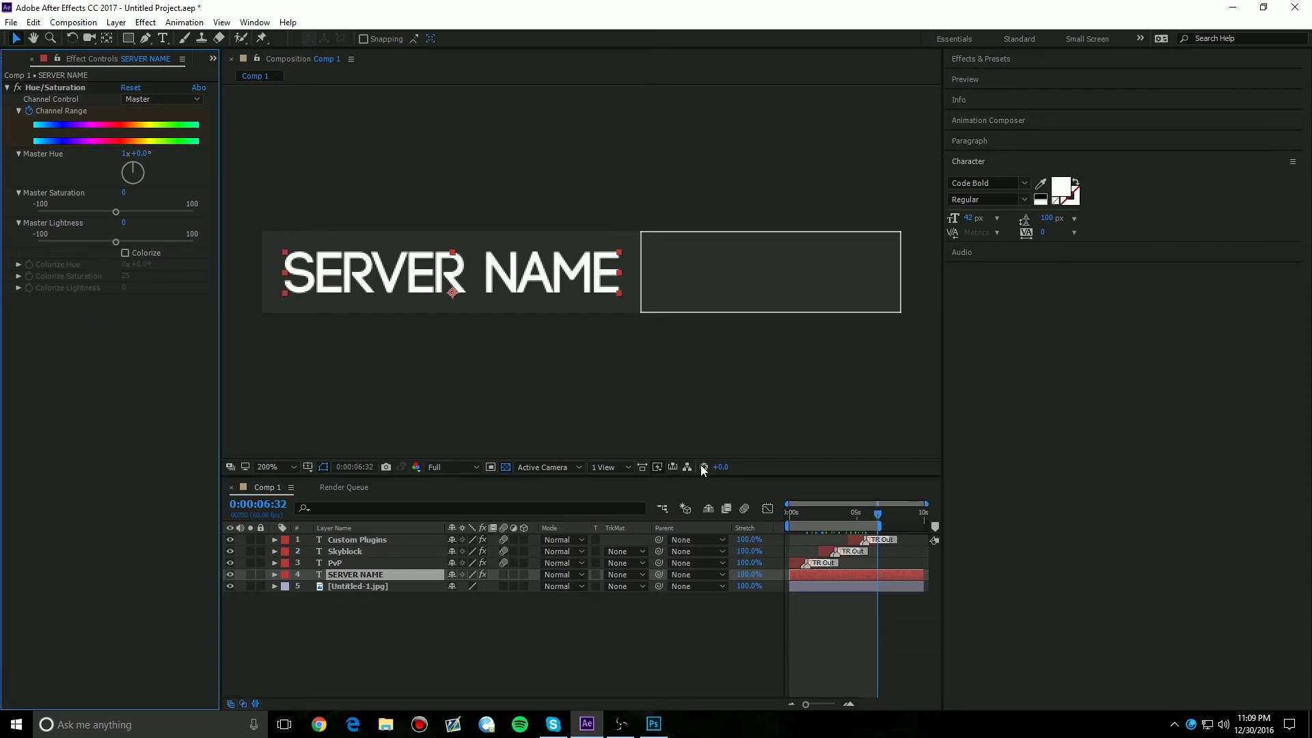
drag(863, 524, 779, 526)
key(space)
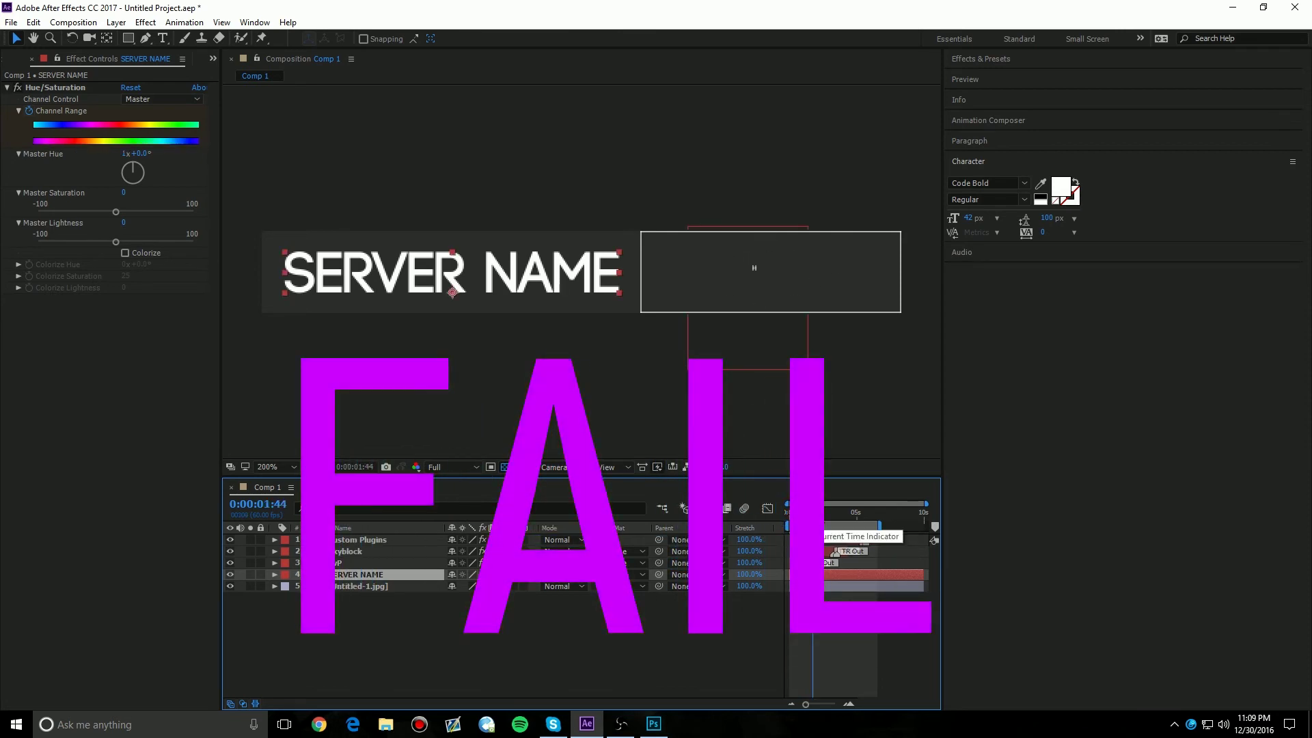
key(space)
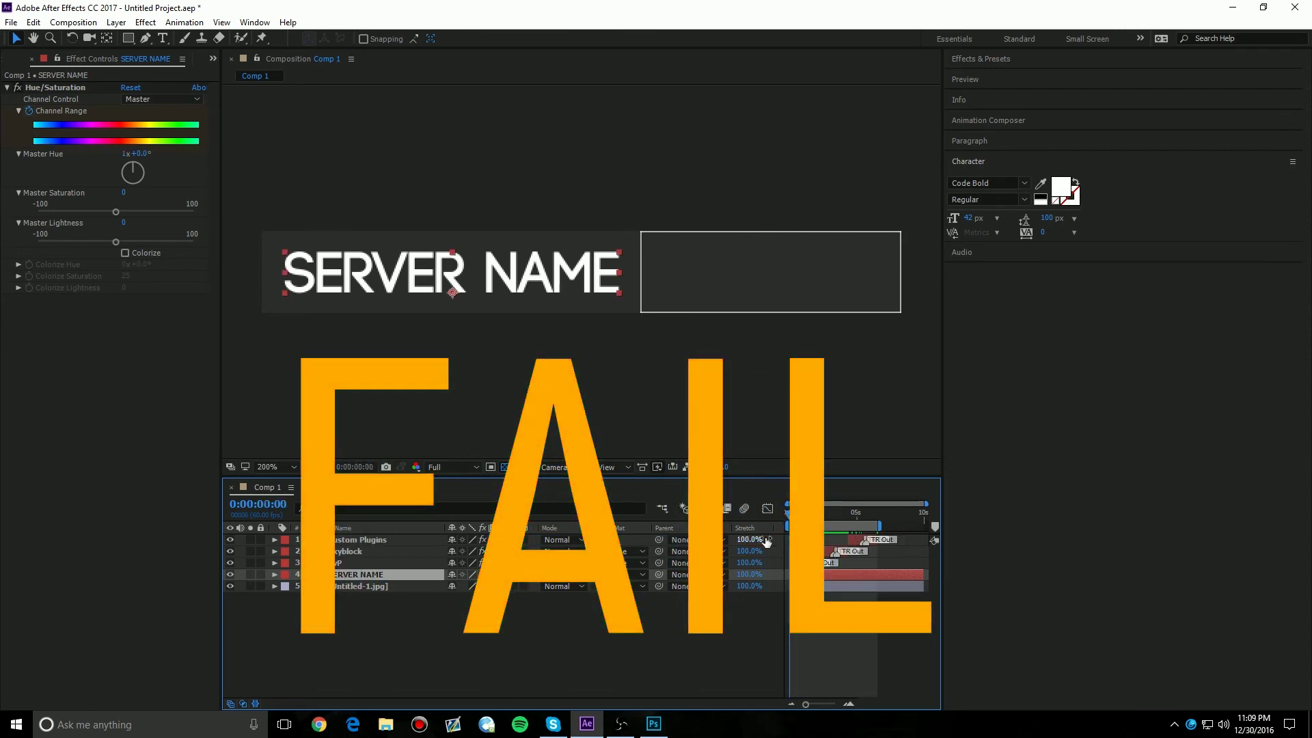
Step: Review SERVER NAME's keyframes, collapse the layer, and narrow the Effect Controls panel
key(u)
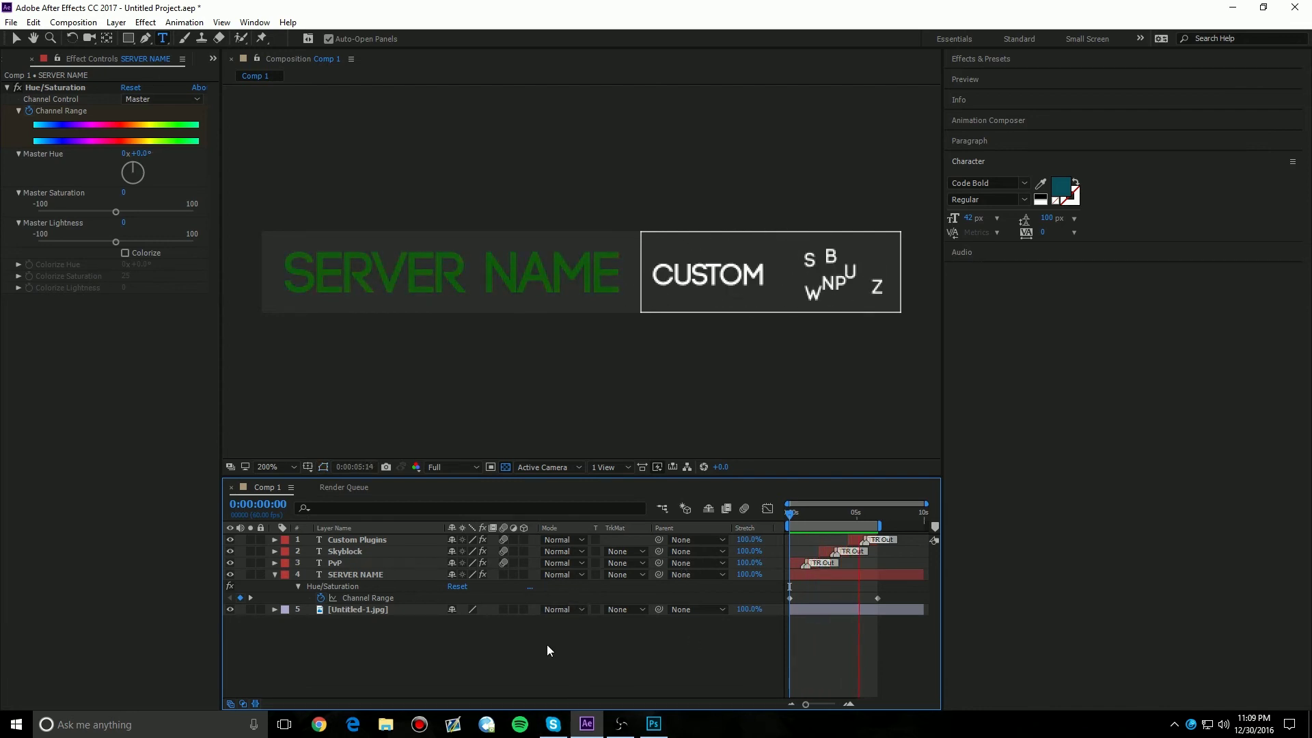
click(275, 574)
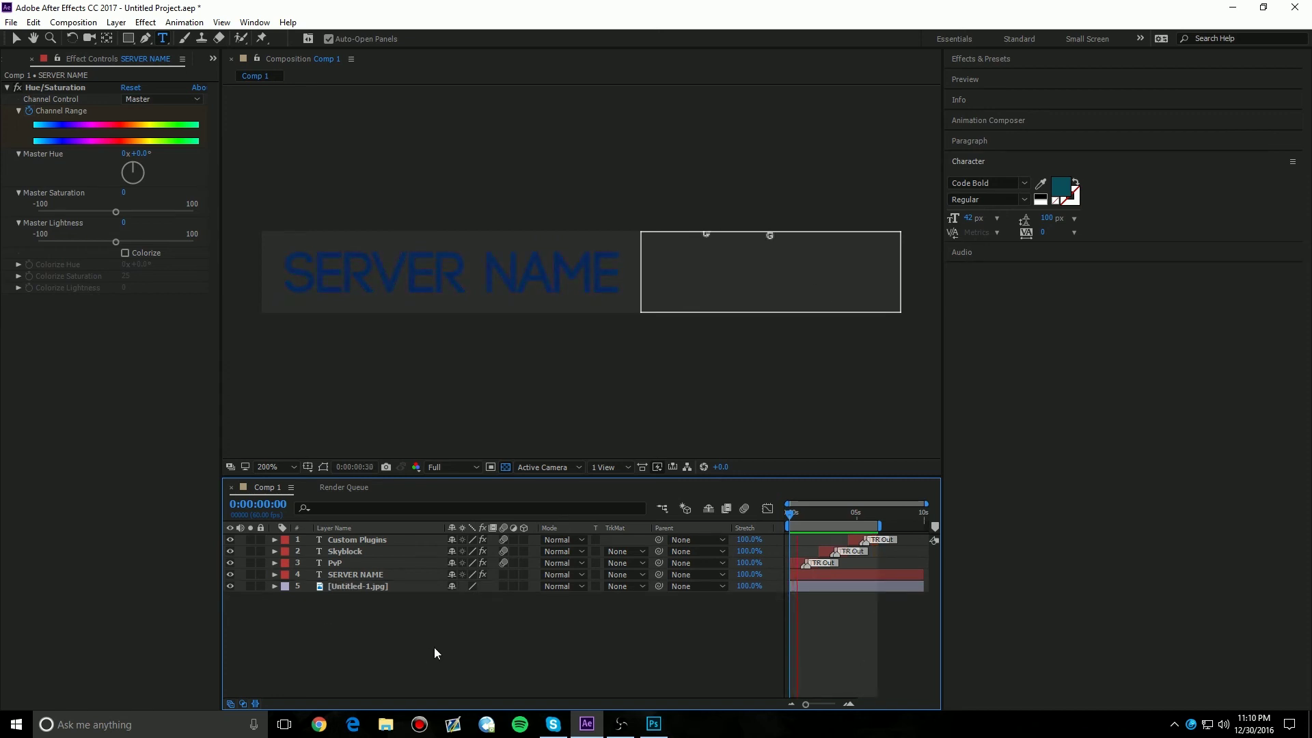
key(space)
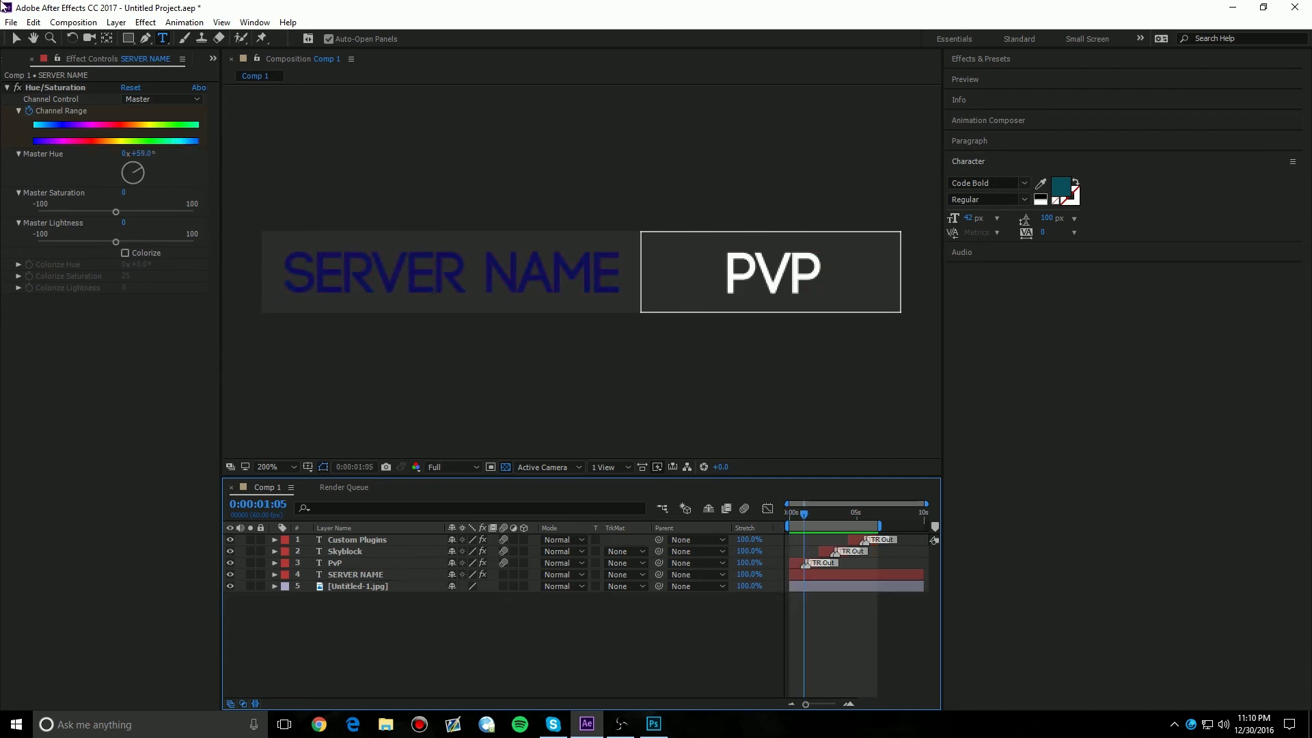
click(17, 39)
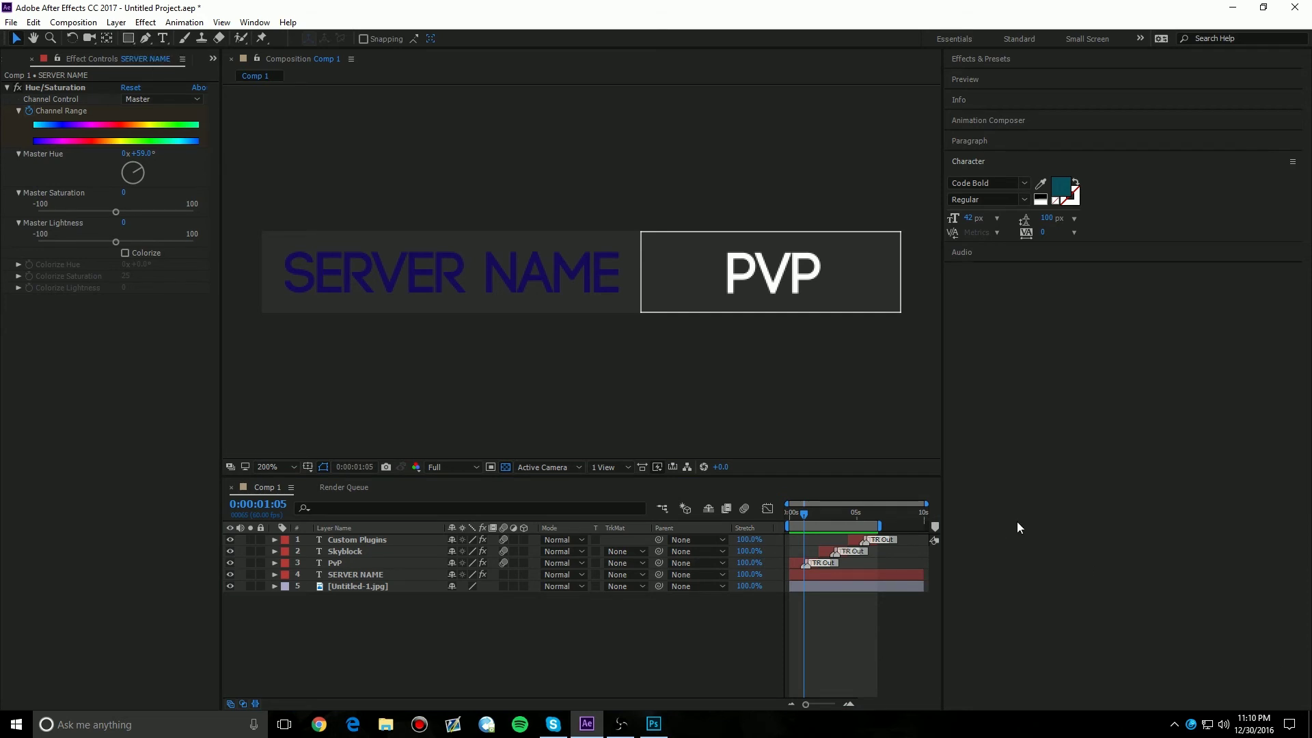
drag(222, 233, 90, 231)
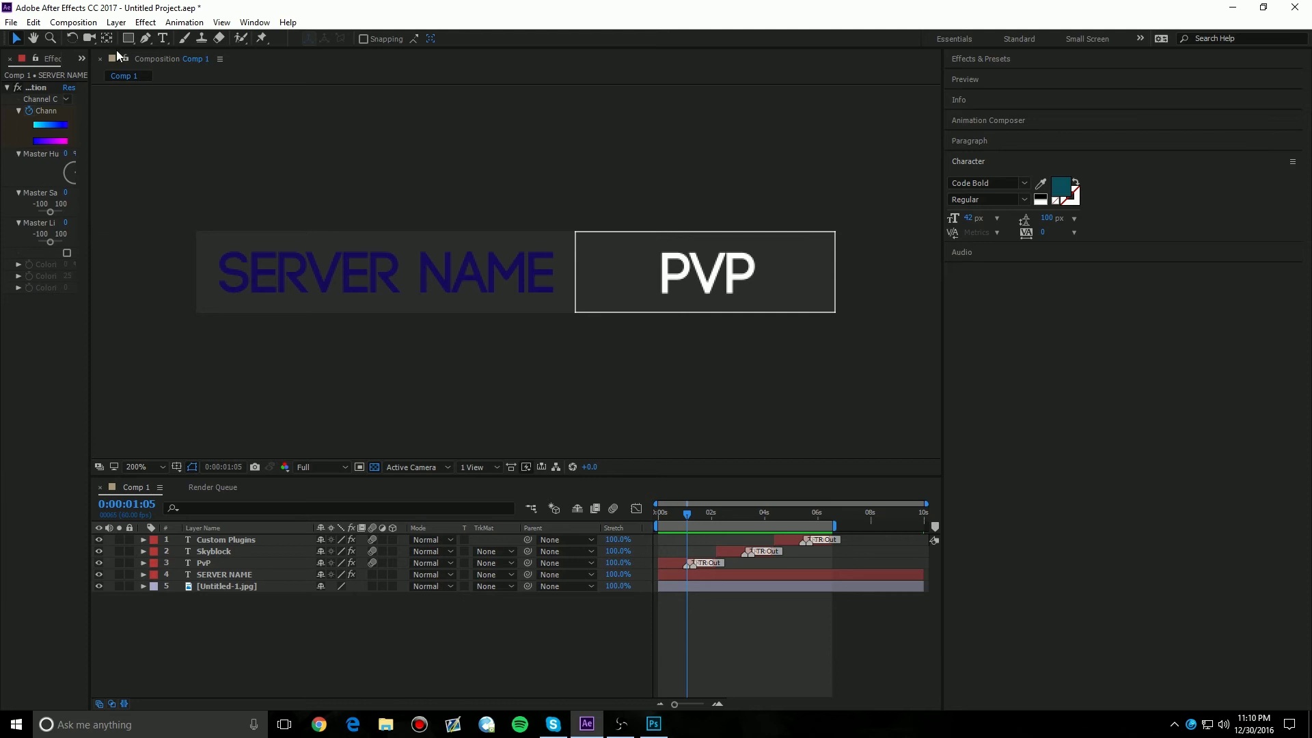
Step: Add Comp 1 to the Render Queue from the Composition menu
click(73, 22)
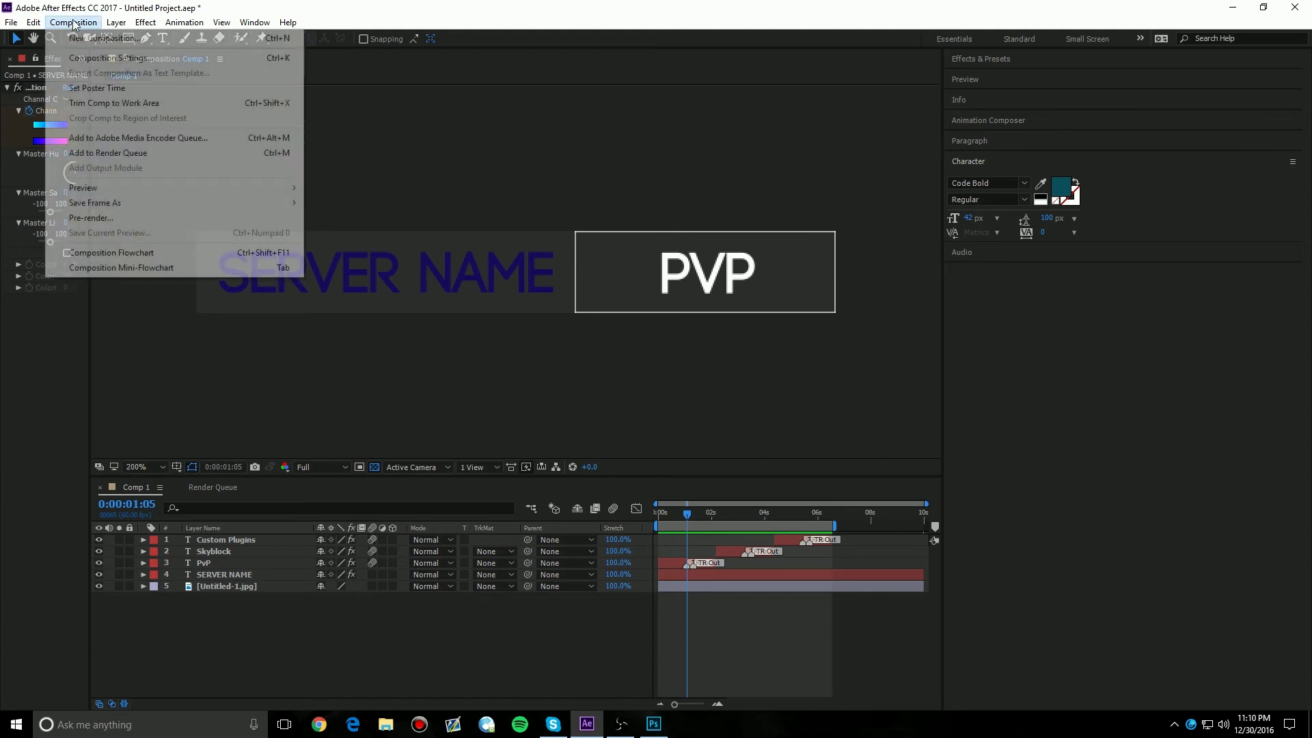
click(130, 153)
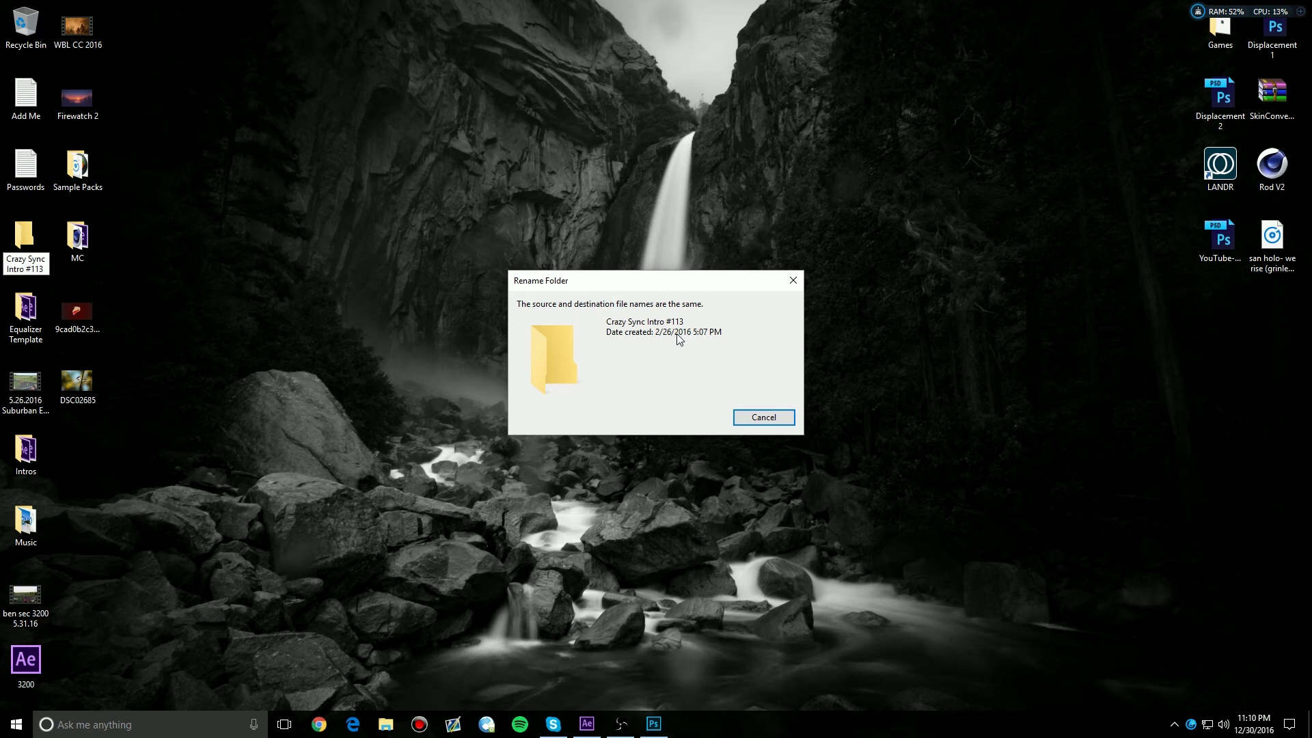
Step: Dismiss the same-name and Item Not Found warnings for the Crazy Sync Intro #113 folder
click(763, 417)
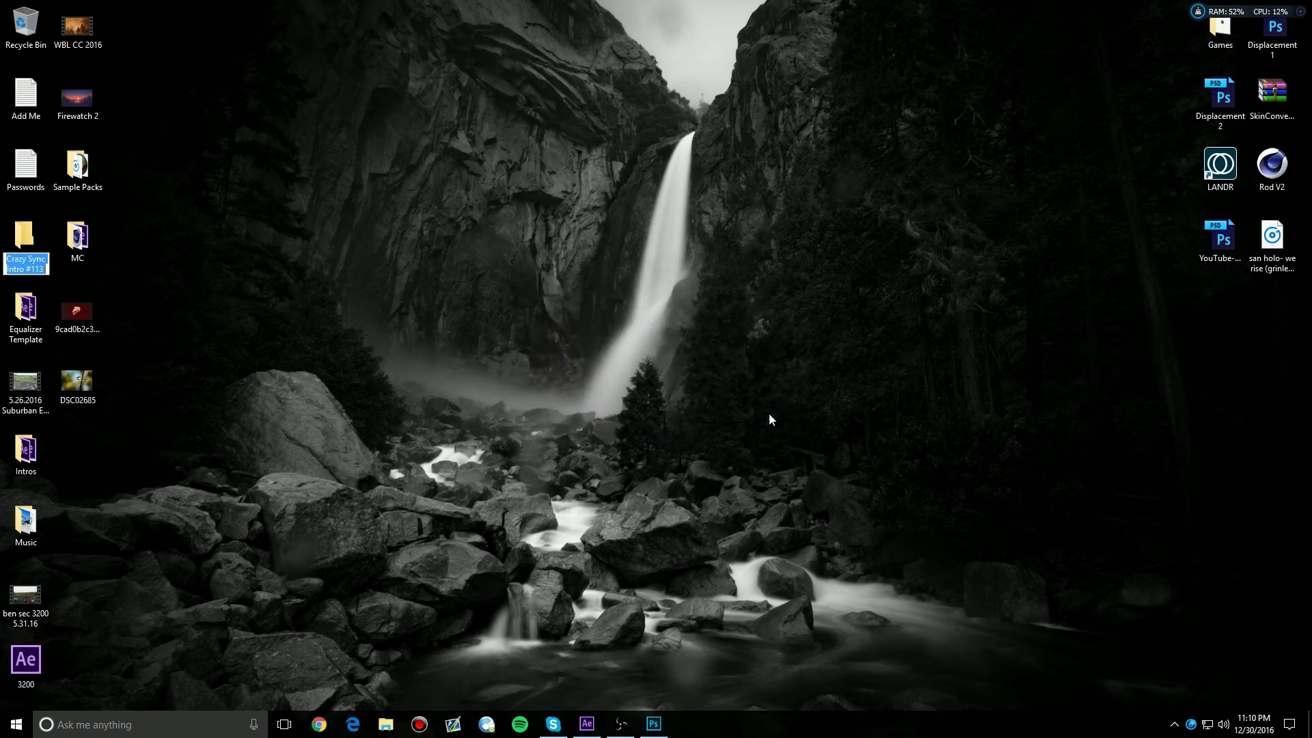
click(78, 239)
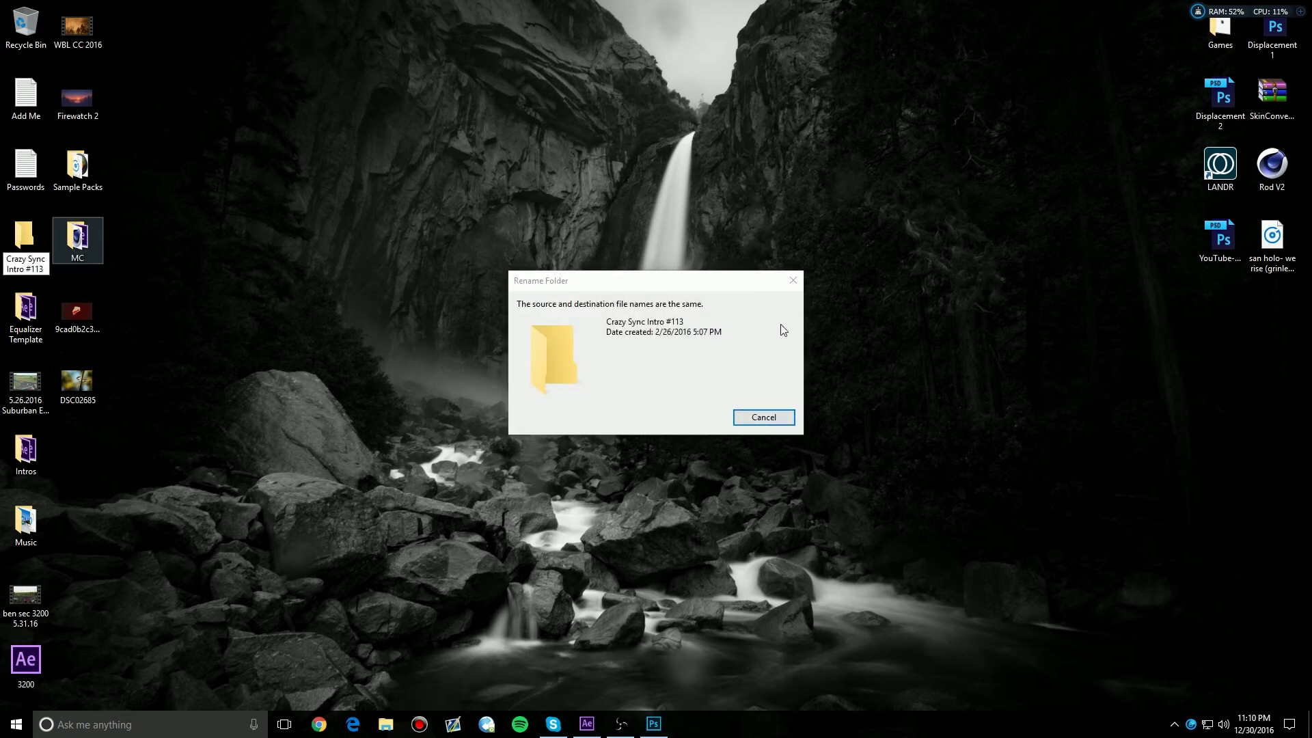
click(793, 280)
click(33, 267)
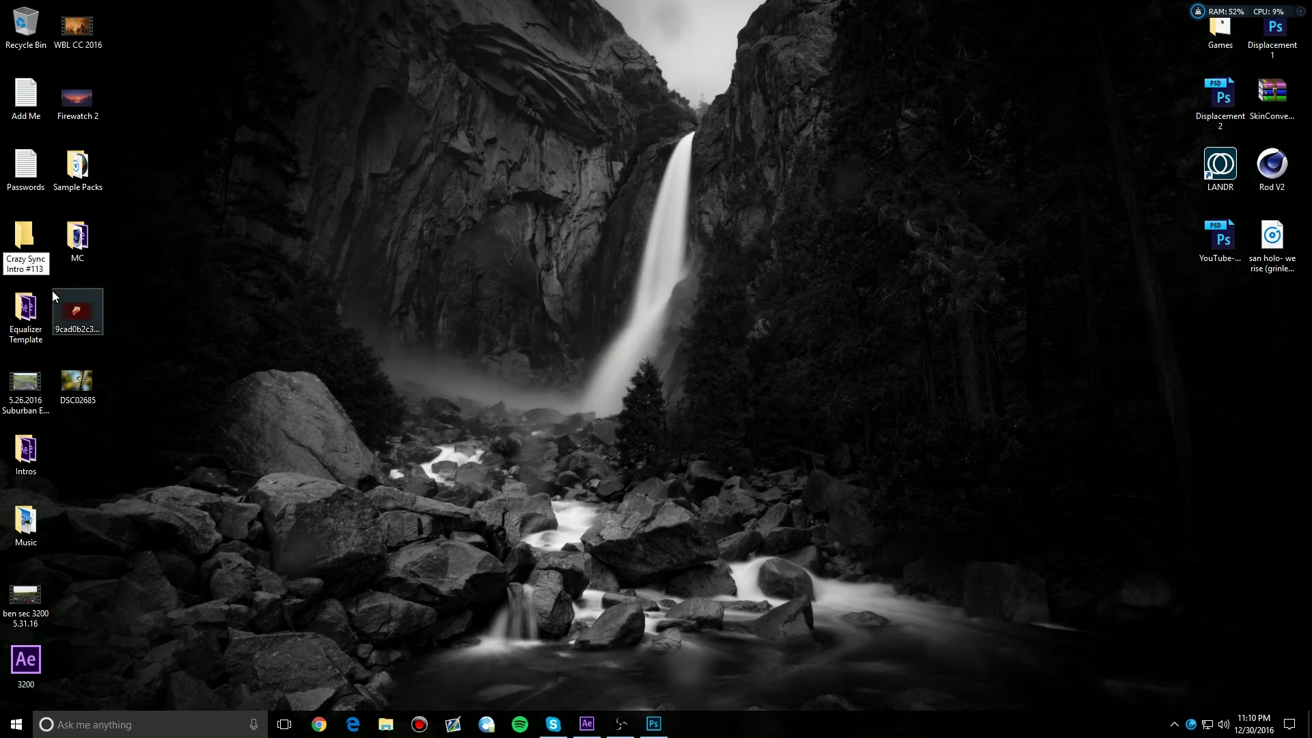
key(Return)
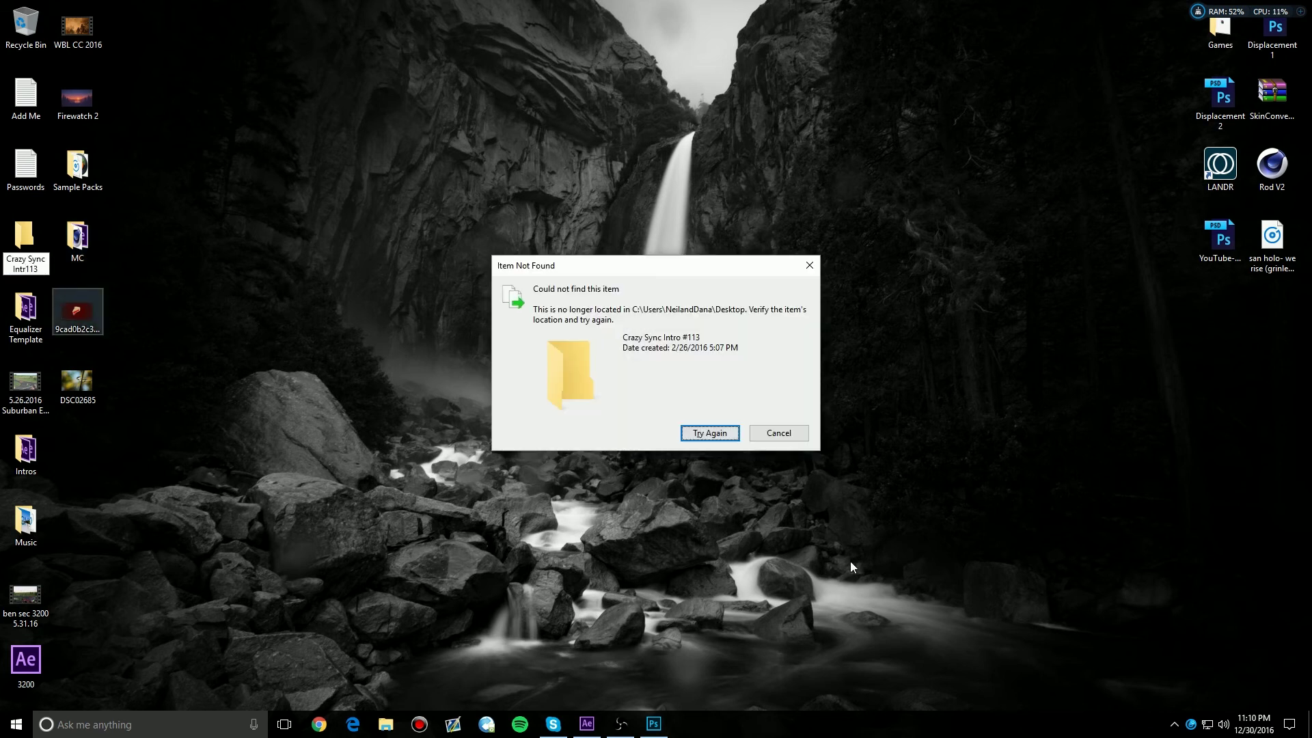
click(716, 436)
click(761, 435)
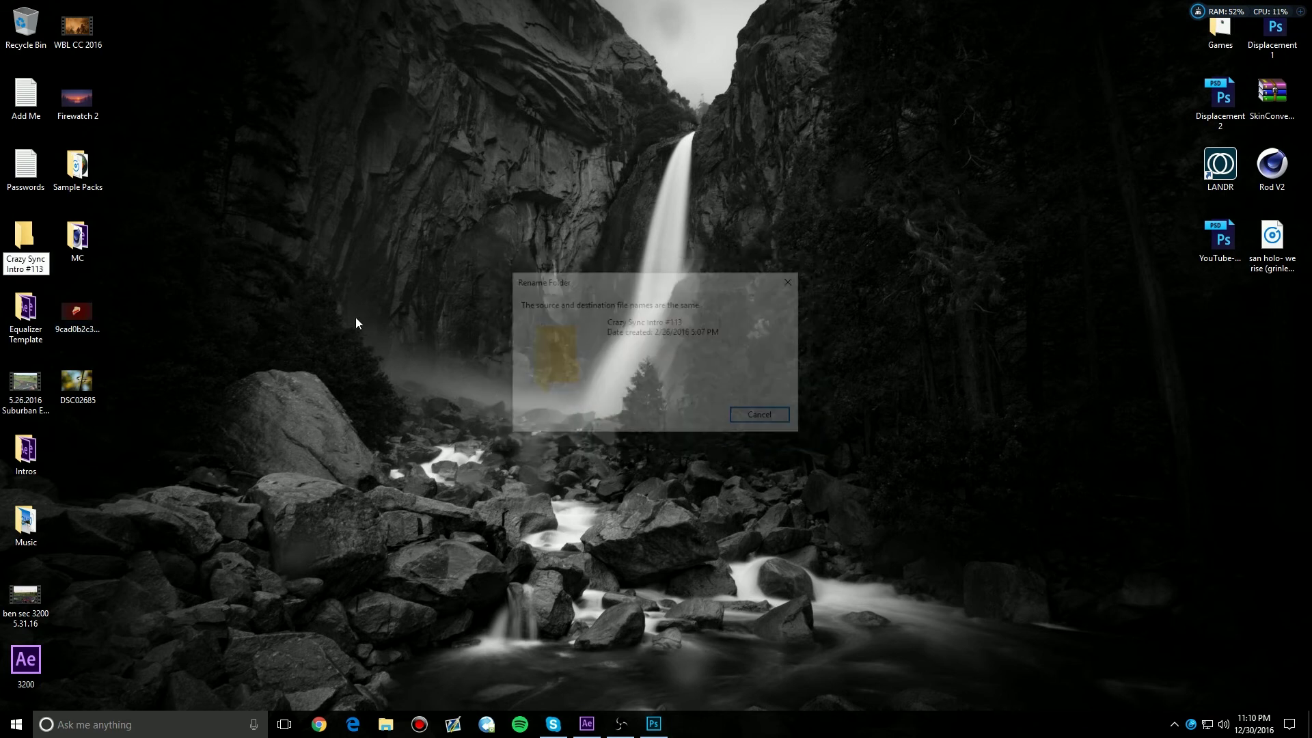
Step: Clear the remaining rename warnings, deselect the folder, and bring up File Explorer
click(758, 418)
click(292, 146)
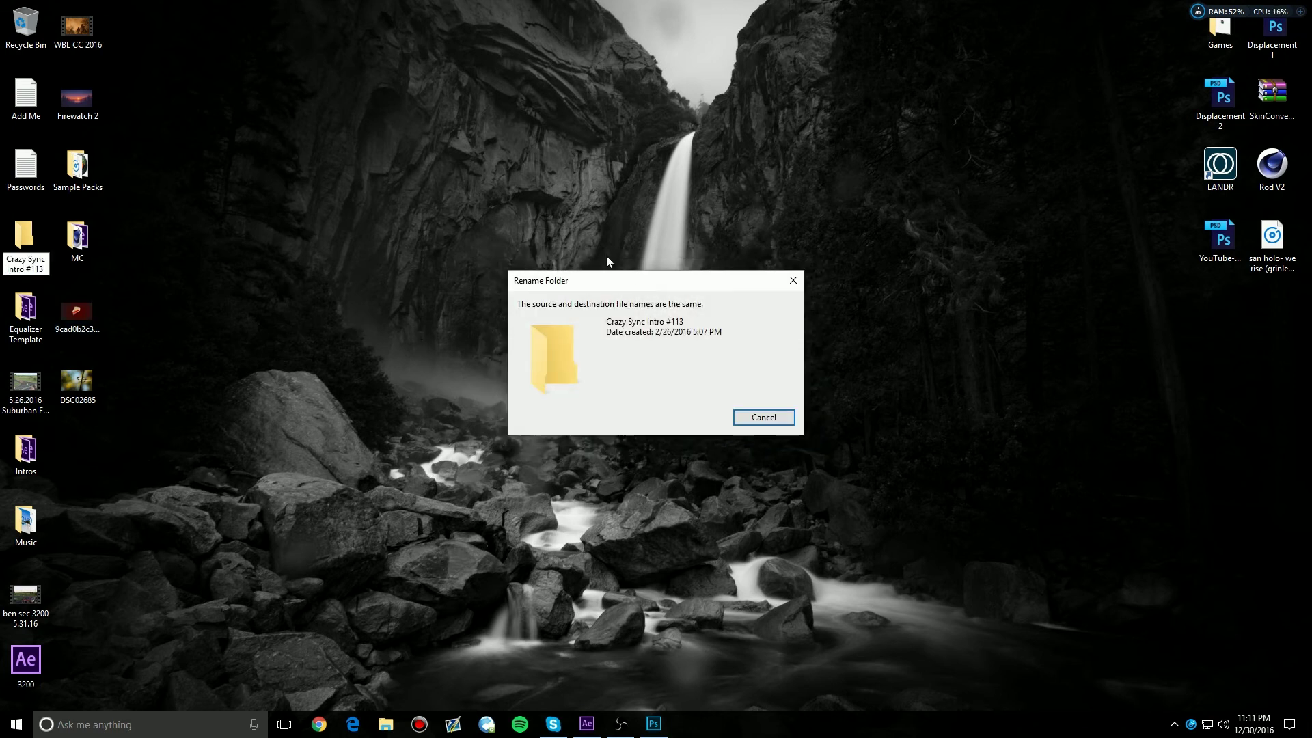
click(784, 290)
click(483, 226)
click(397, 721)
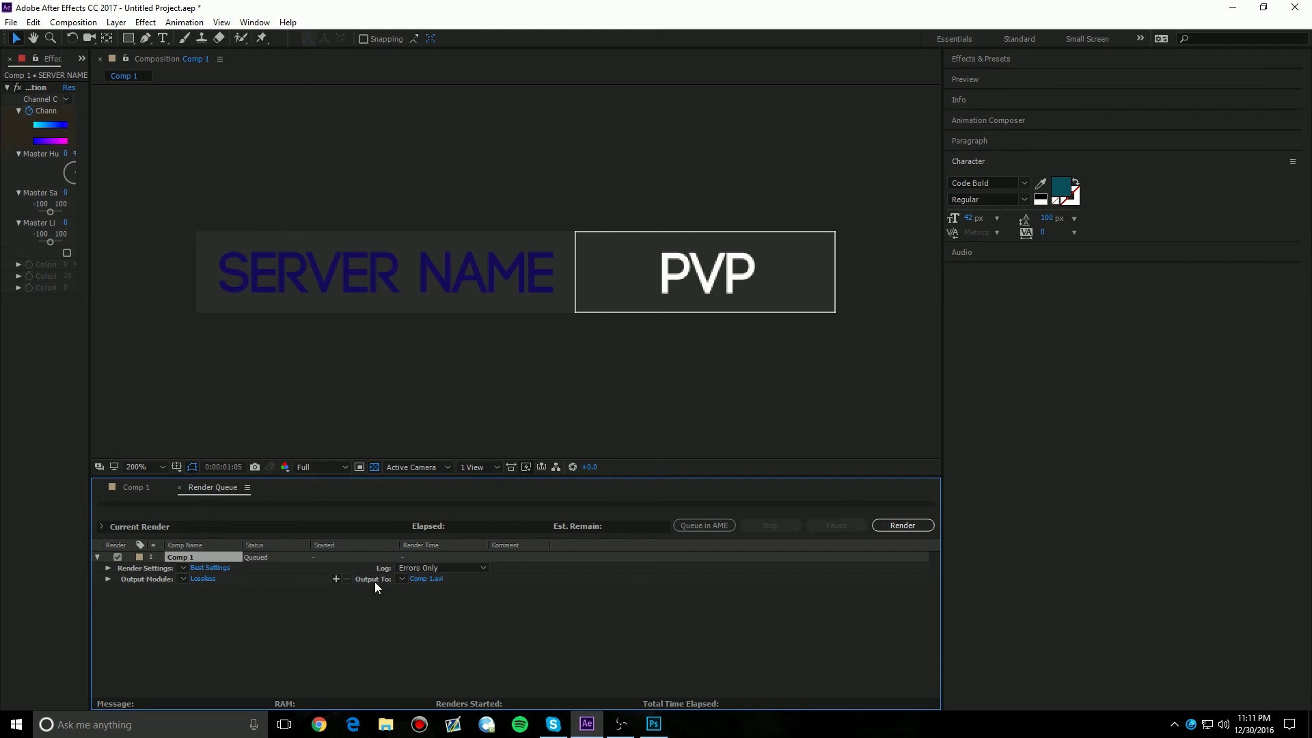
Step: Create a Desktop folder named tutorial and save Comp 1.avi output into it
click(422, 580)
click(86, 173)
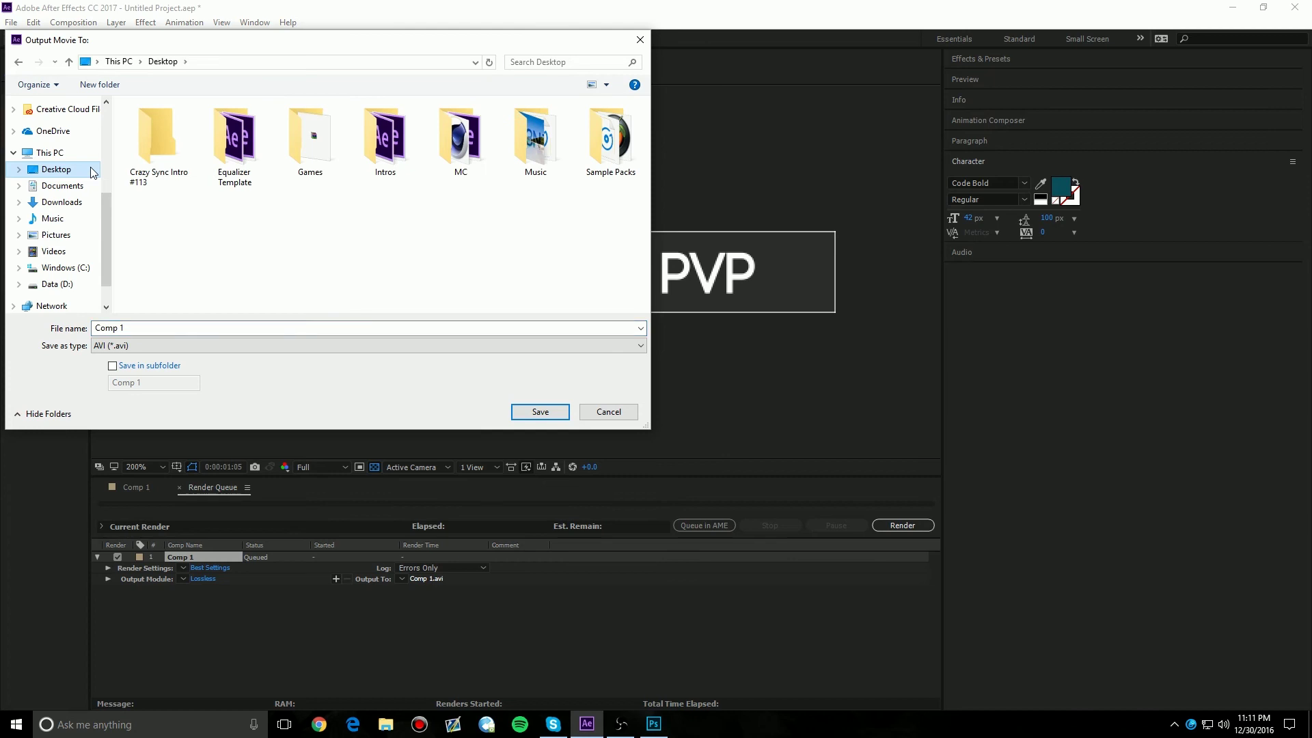
right_click(214, 222)
mouse_move(276, 352)
click(356, 350)
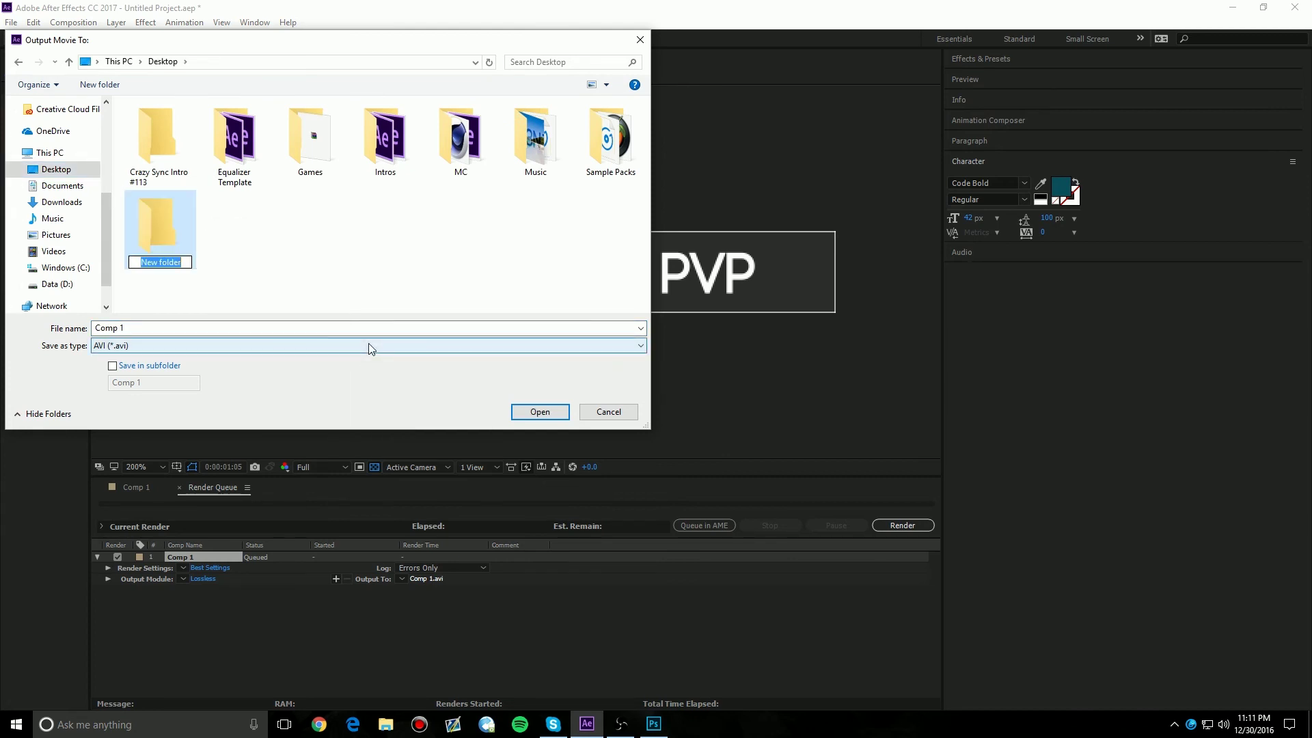
text(tutorial)
key(Return)
click(540, 412)
click(540, 413)
click(656, 576)
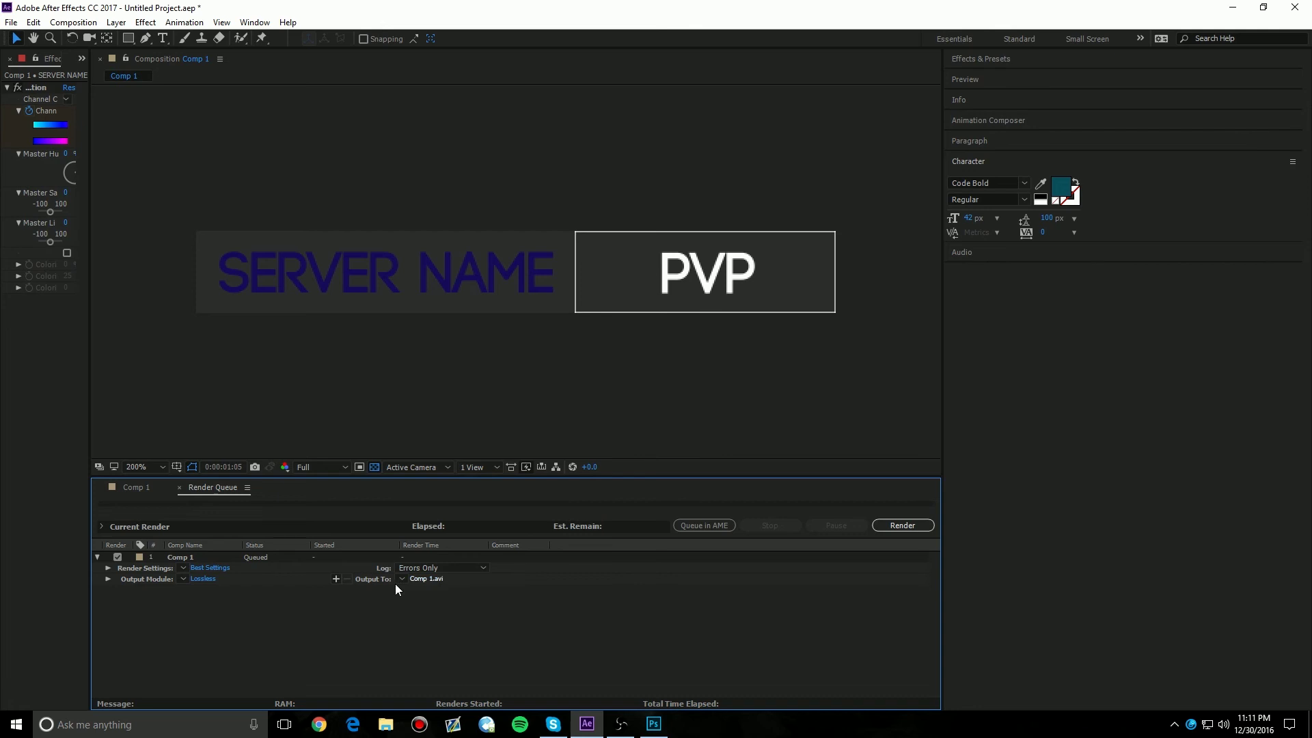
Step: Switch the Lossless output module to PNG Sequence and start rendering Comp 1
click(203, 578)
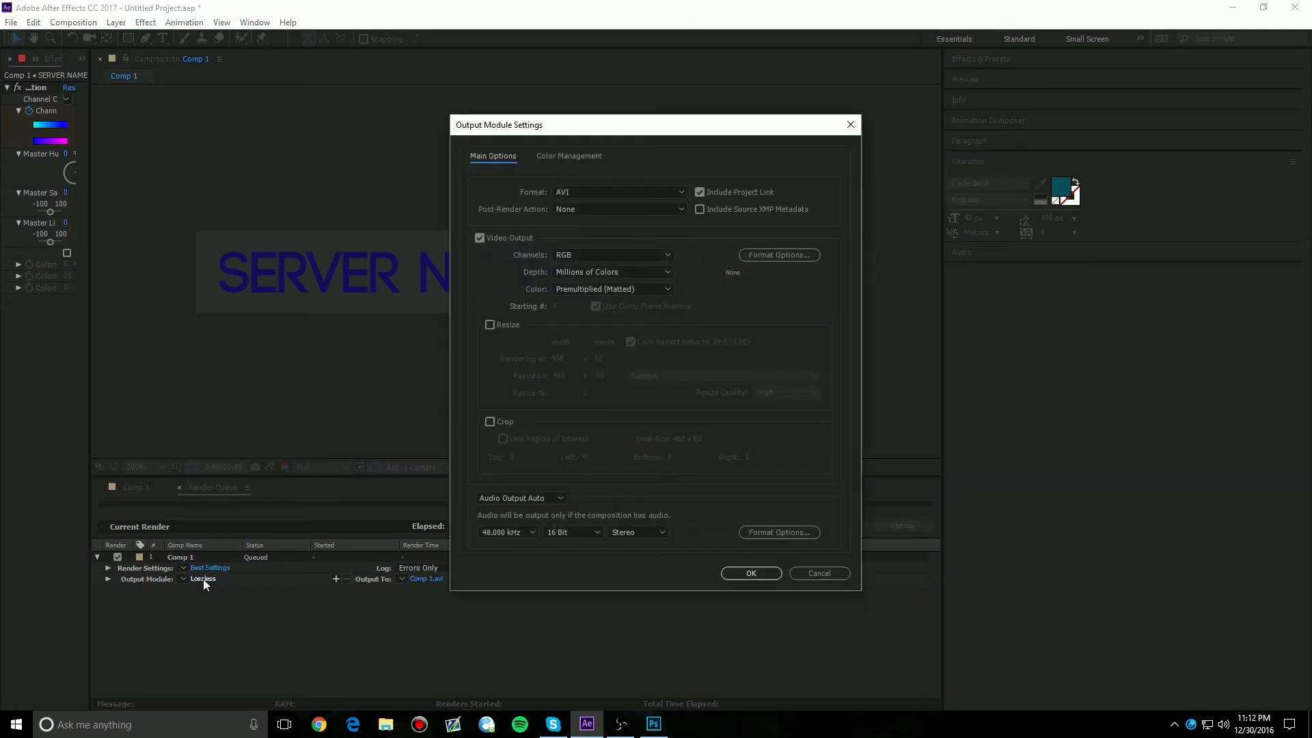
click(612, 187)
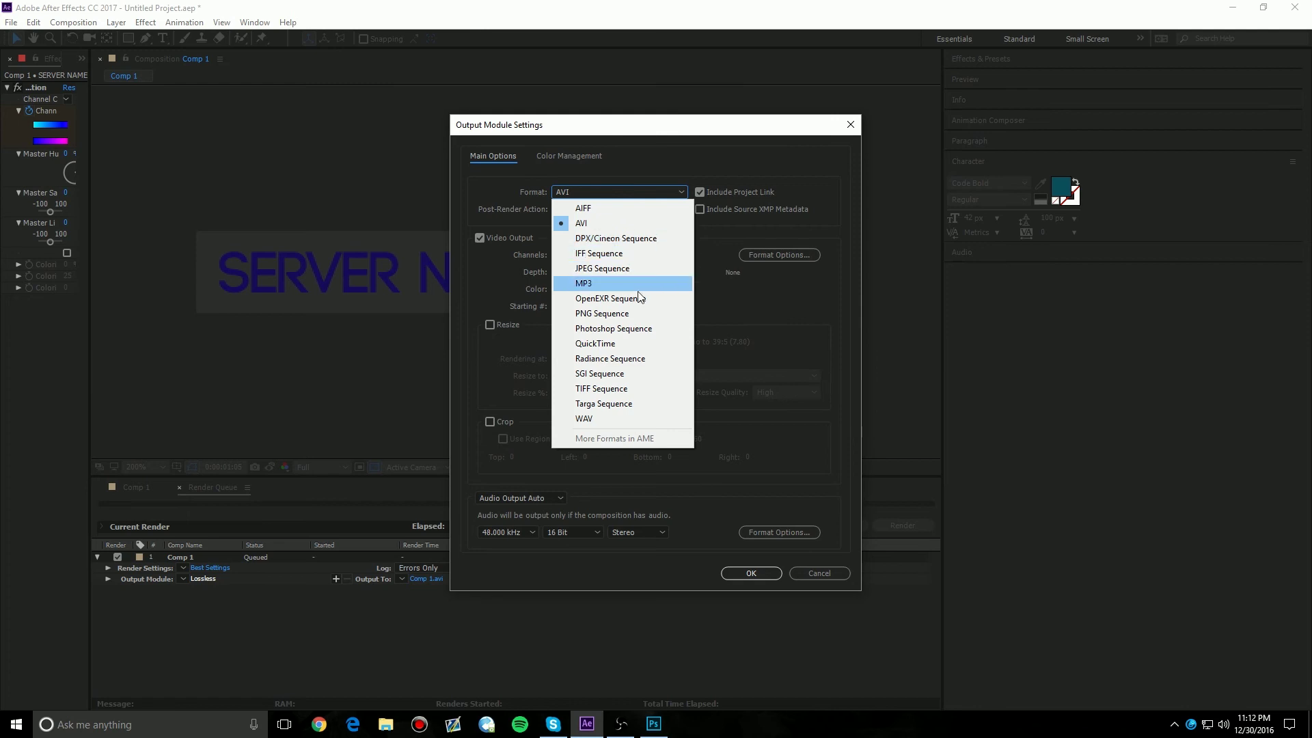
click(639, 314)
click(636, 192)
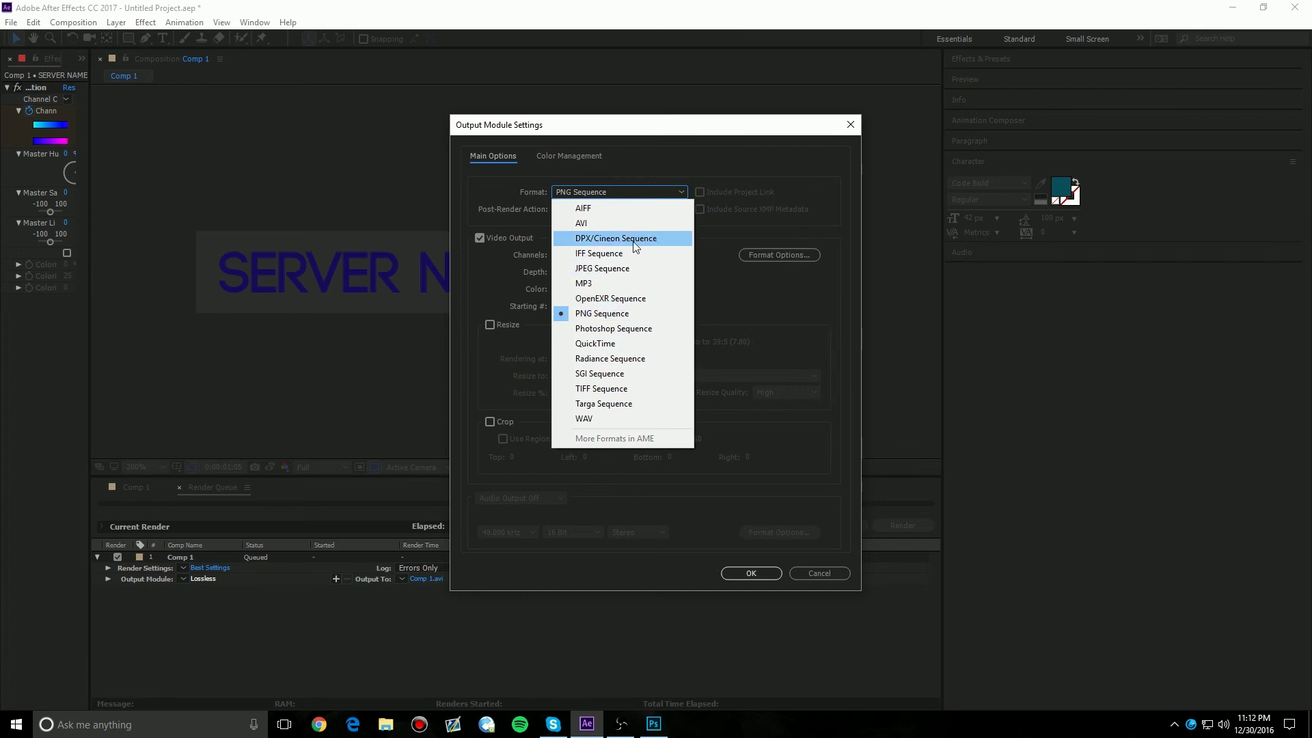
click(747, 282)
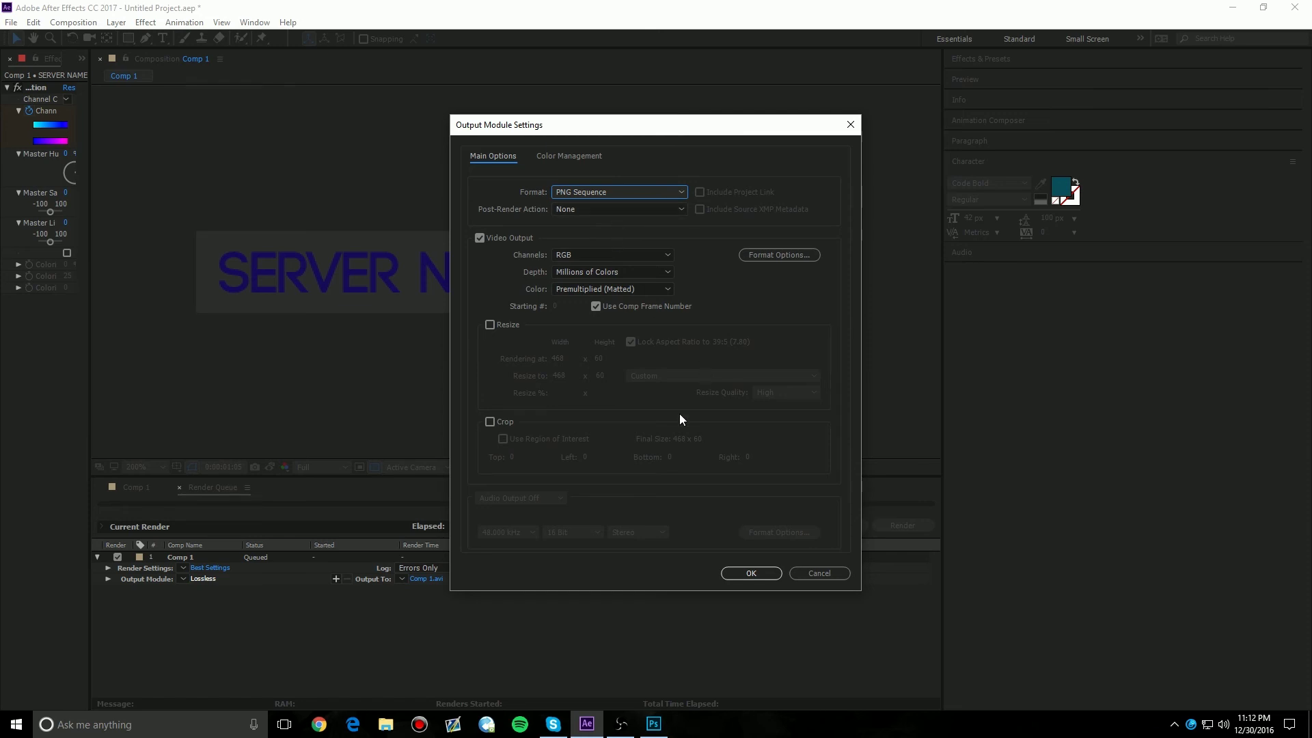
click(746, 576)
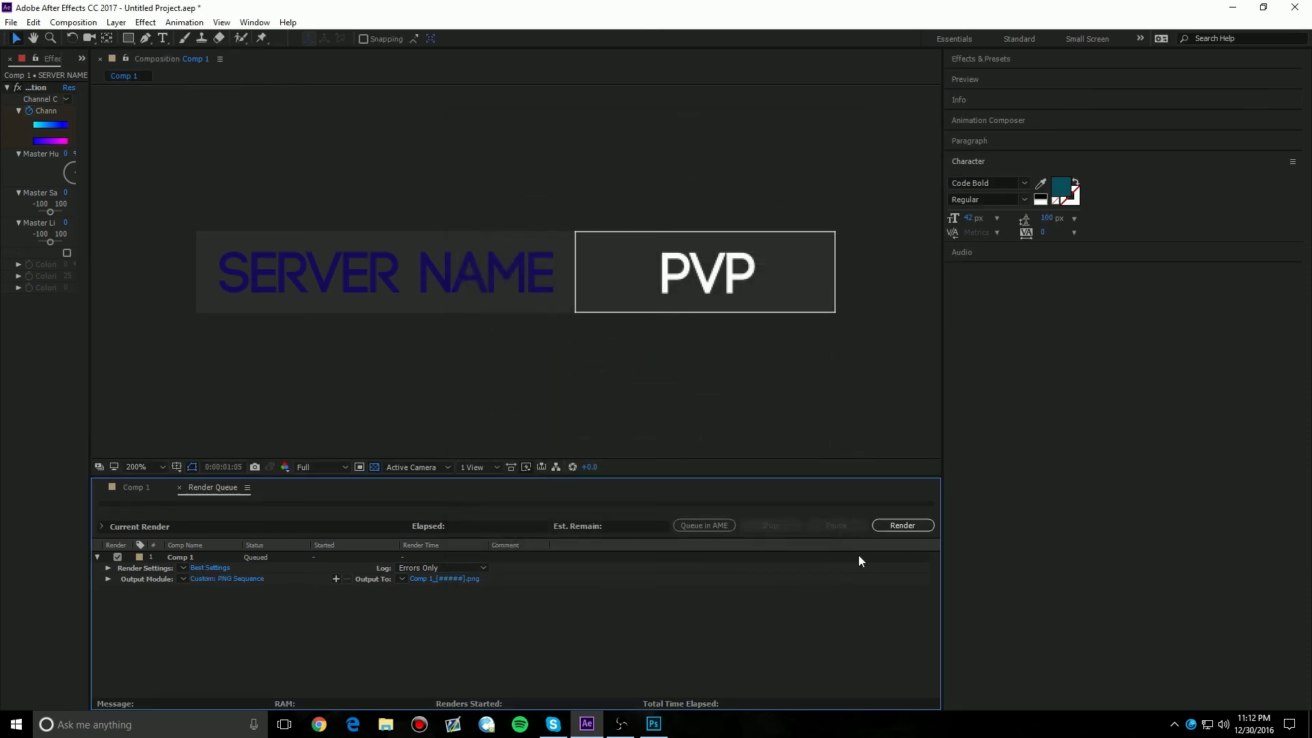
click(902, 526)
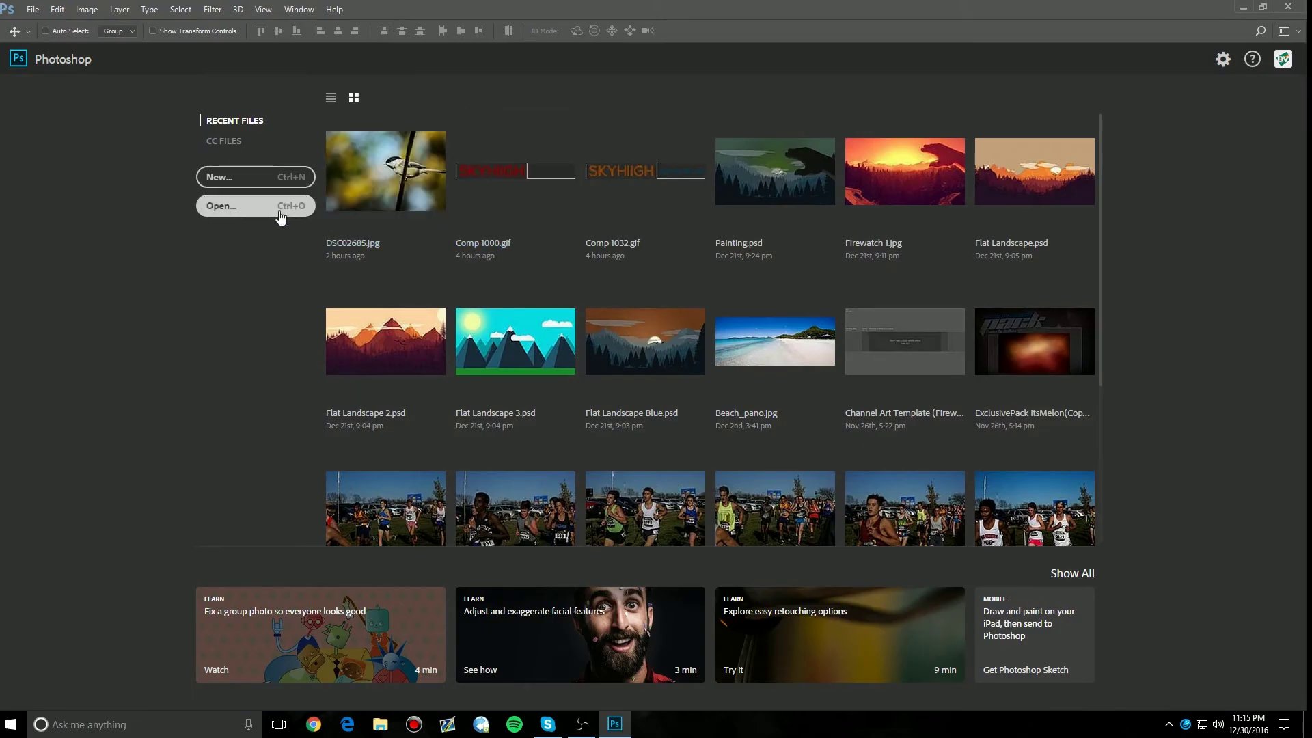
Step: Open Photoshop's Open dialog from the start screen, showing the Desktop
click(279, 214)
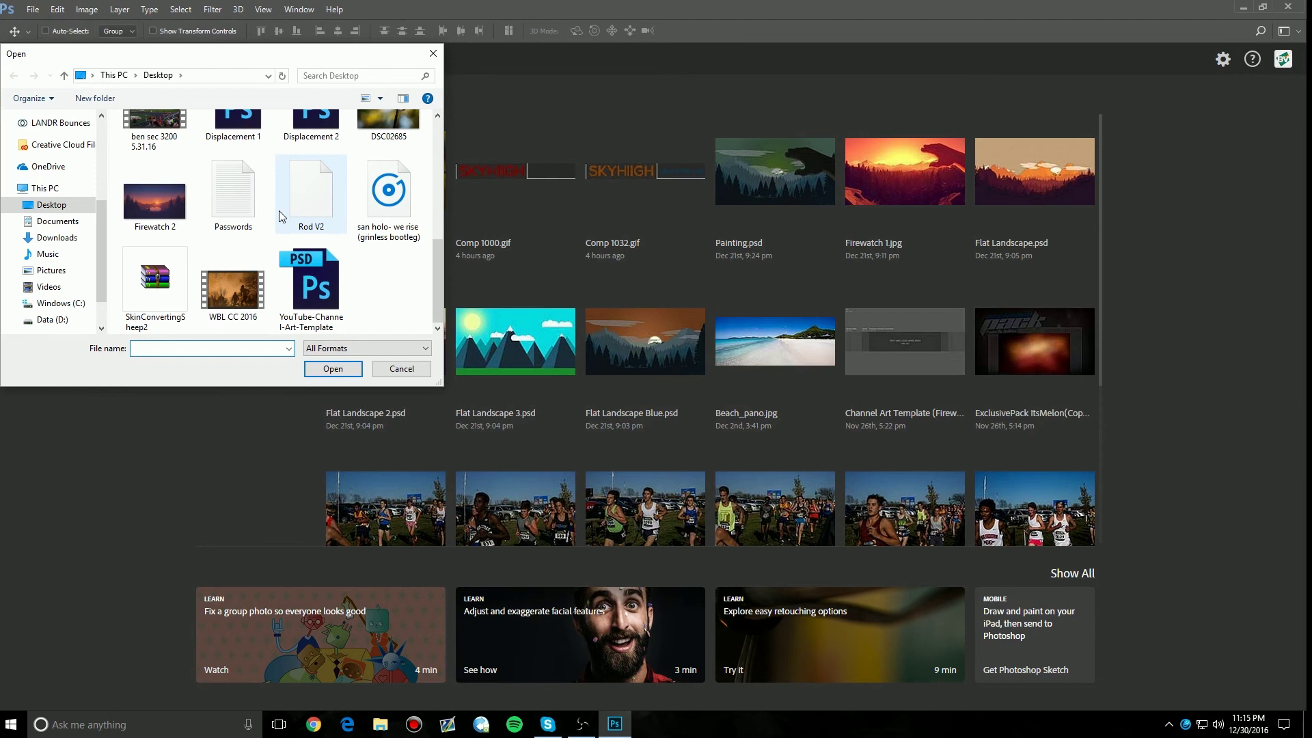
Step: Cancel the Open dialog, dismiss the Start menu, and open Photoshop's File menu
click(401, 369)
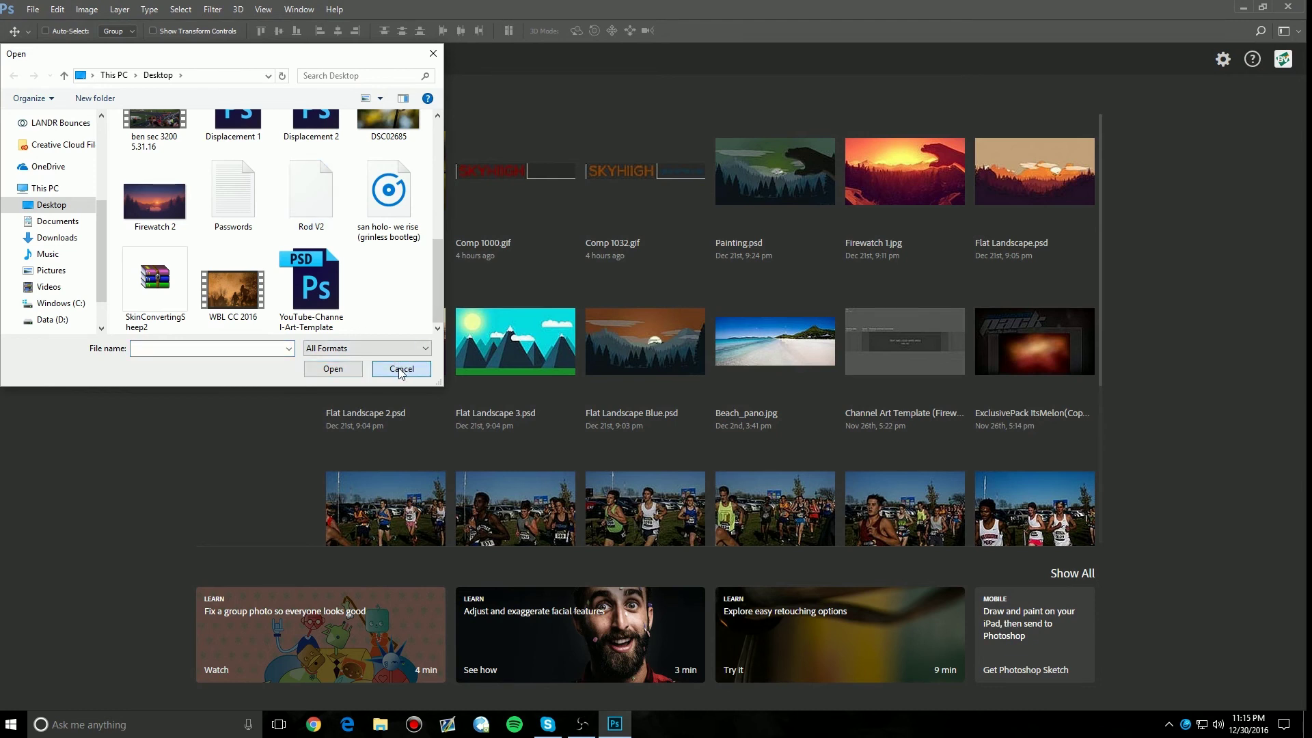
click(401, 369)
click(12, 724)
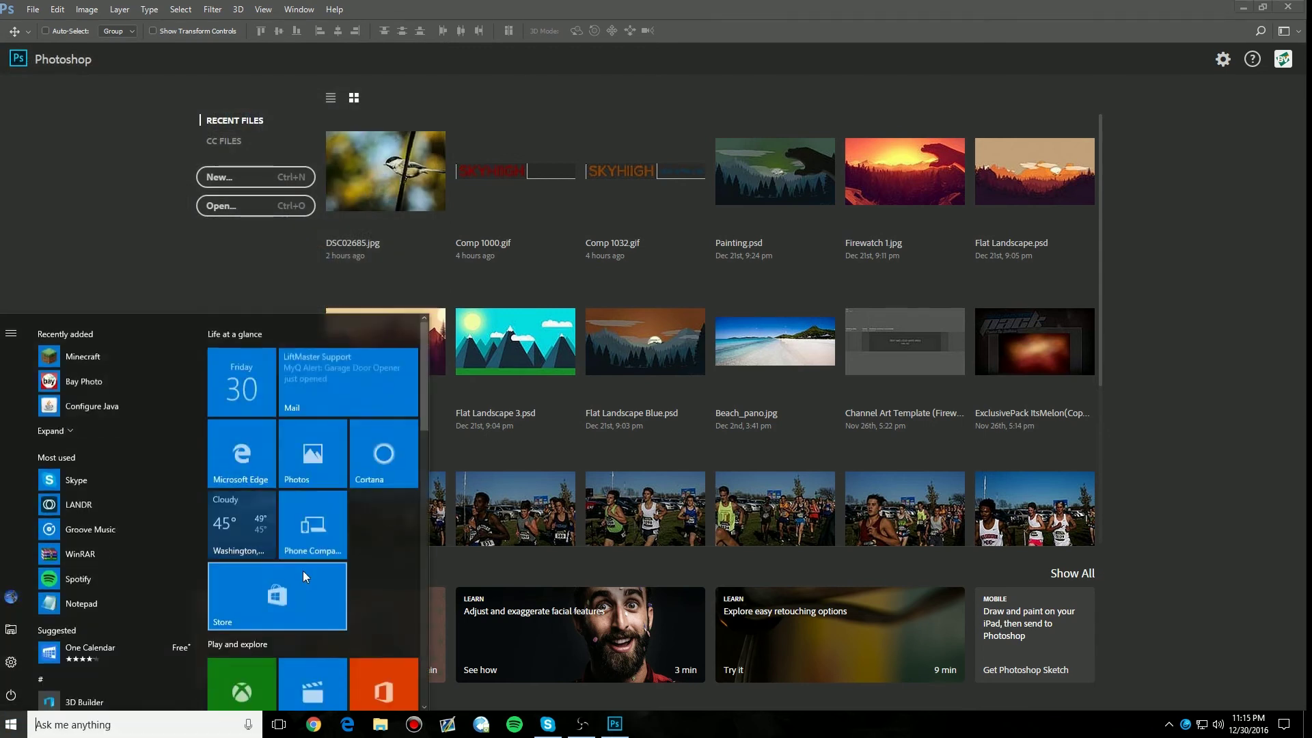
scroll(282, 576, down, 5)
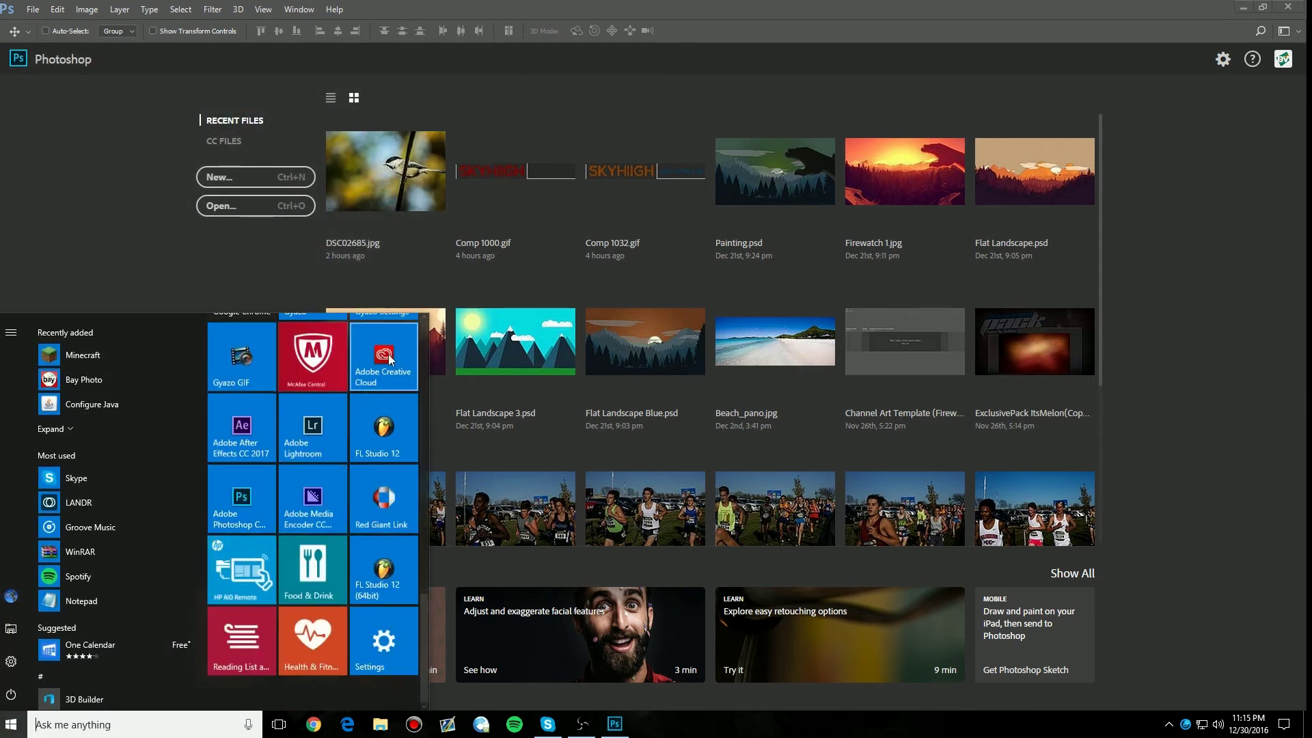
click(27, 187)
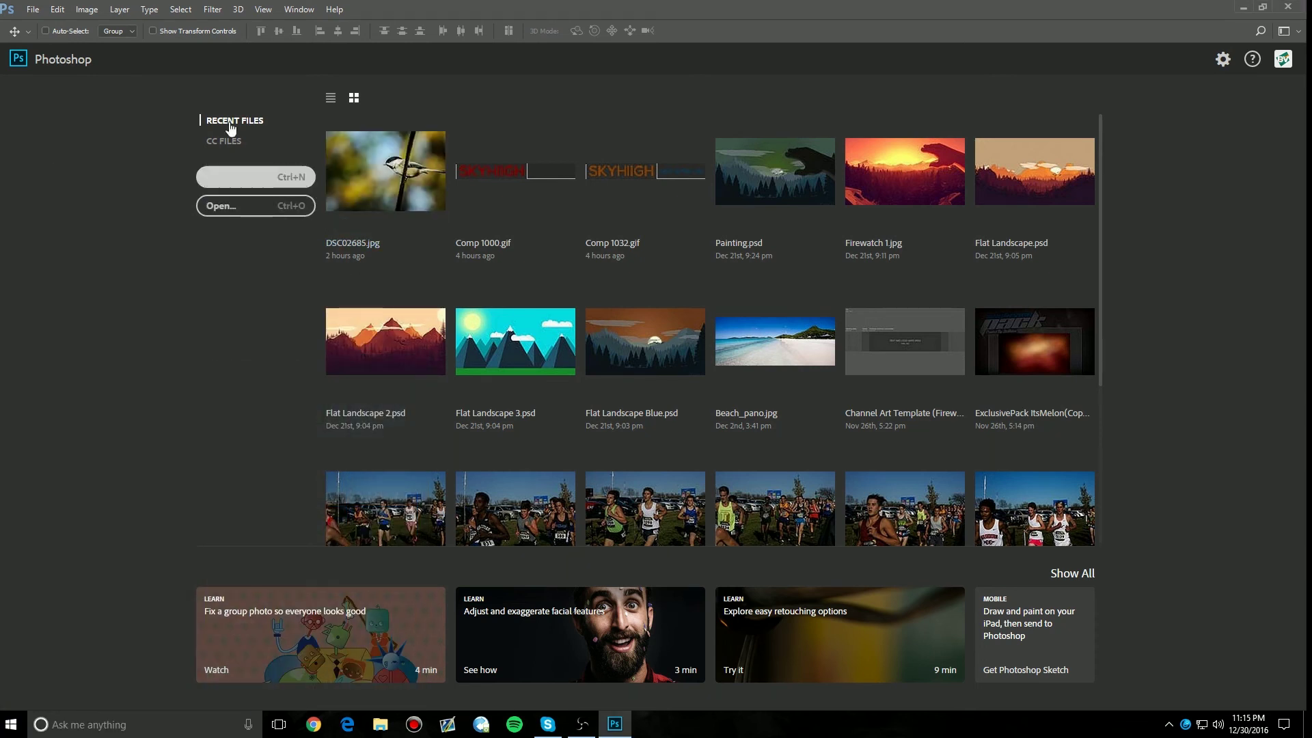
click(32, 9)
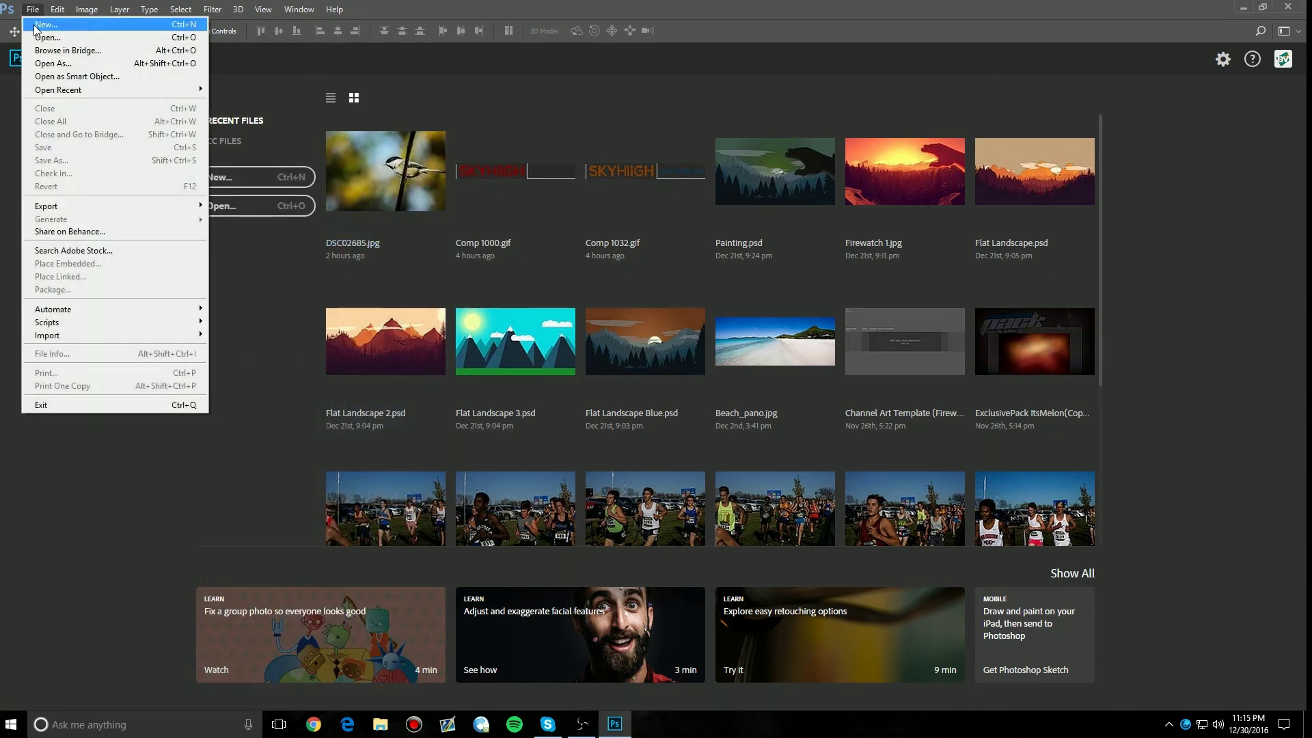
Step: Open Comp 1_00000 from the tutorial folder as a PNG image sequence via Open As
click(48, 63)
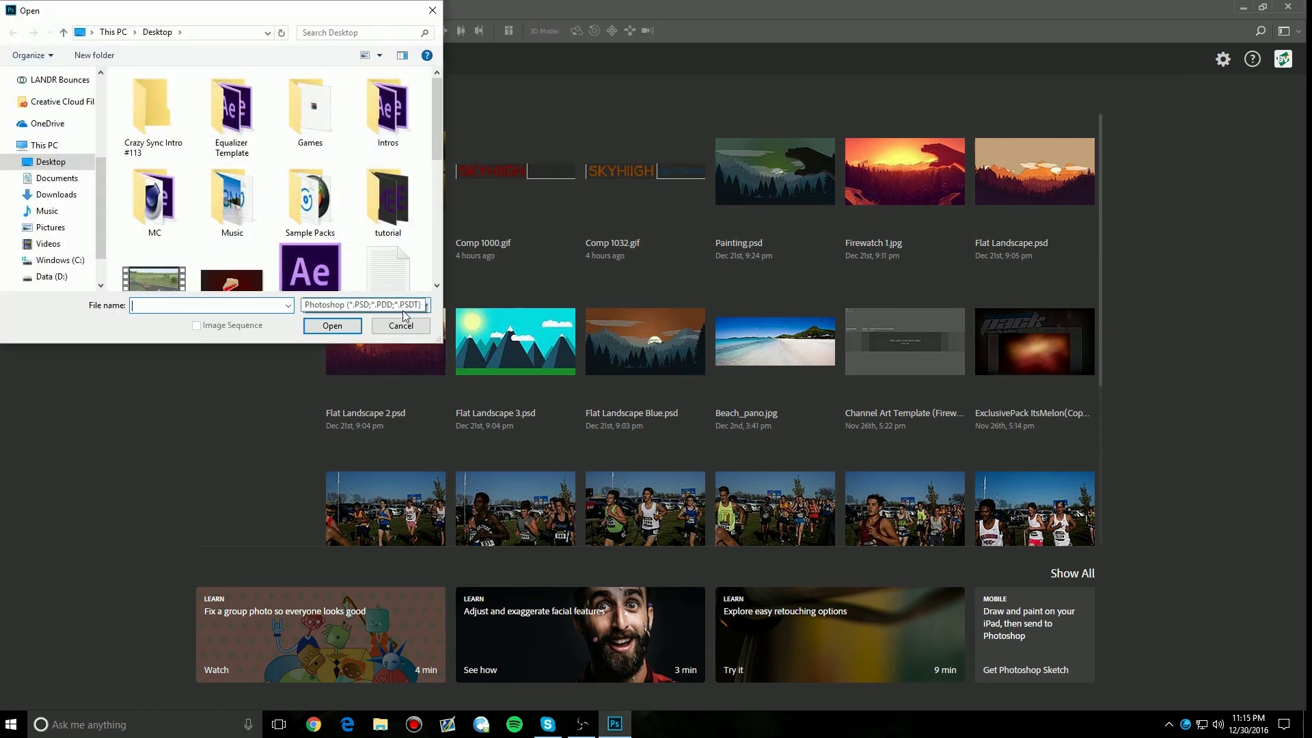
click(403, 309)
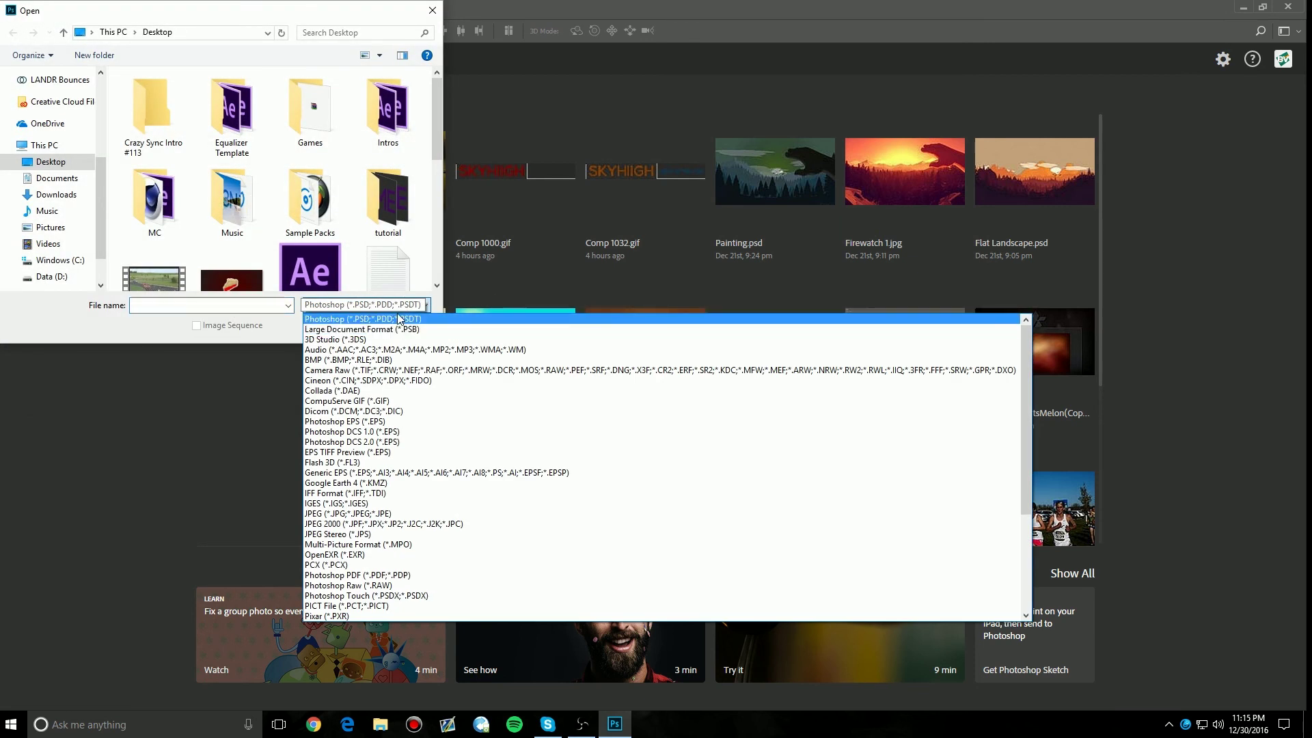
click(399, 318)
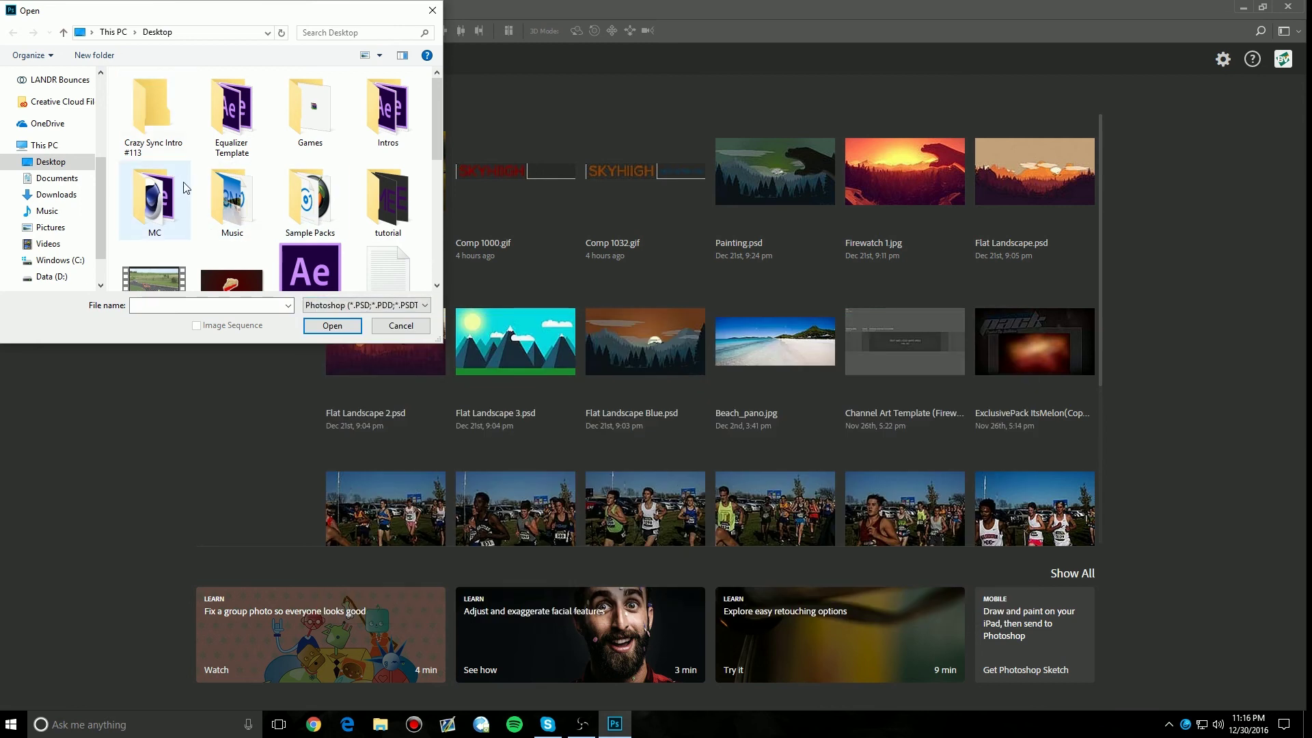
double_click(388, 197)
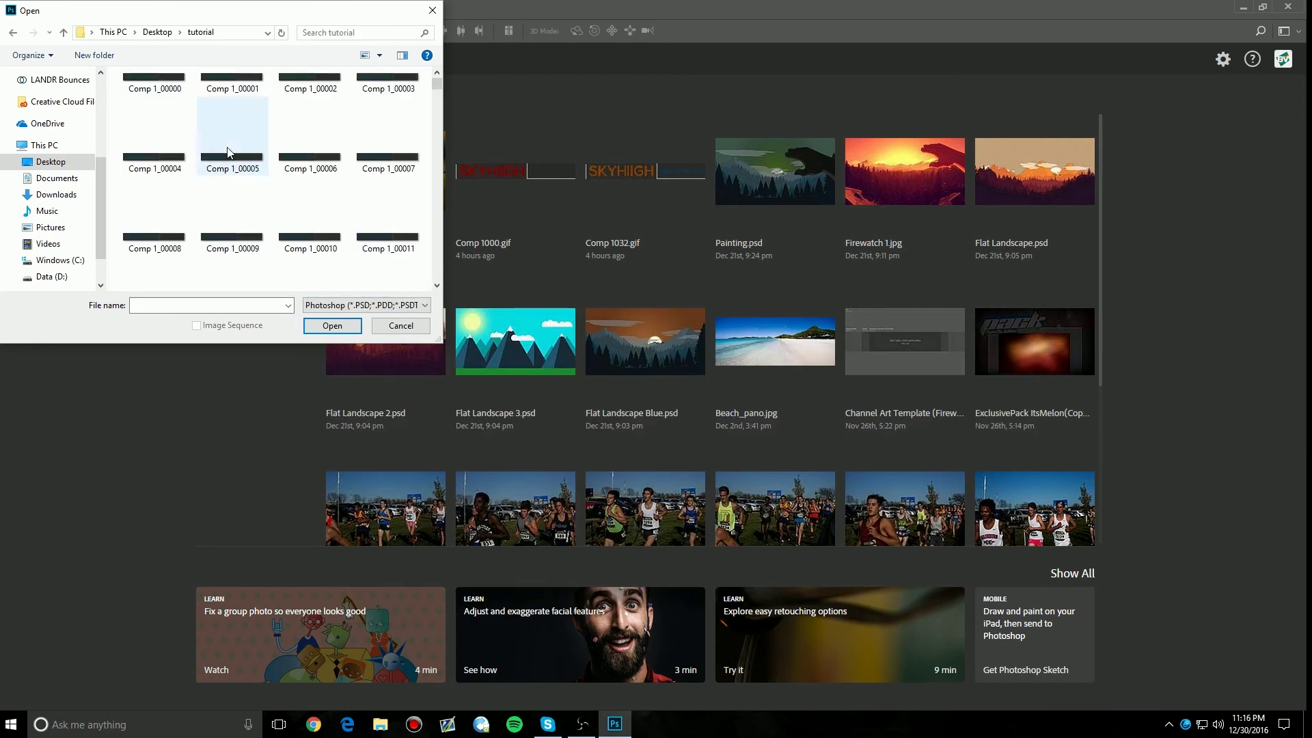
scroll(273, 123, down, 3)
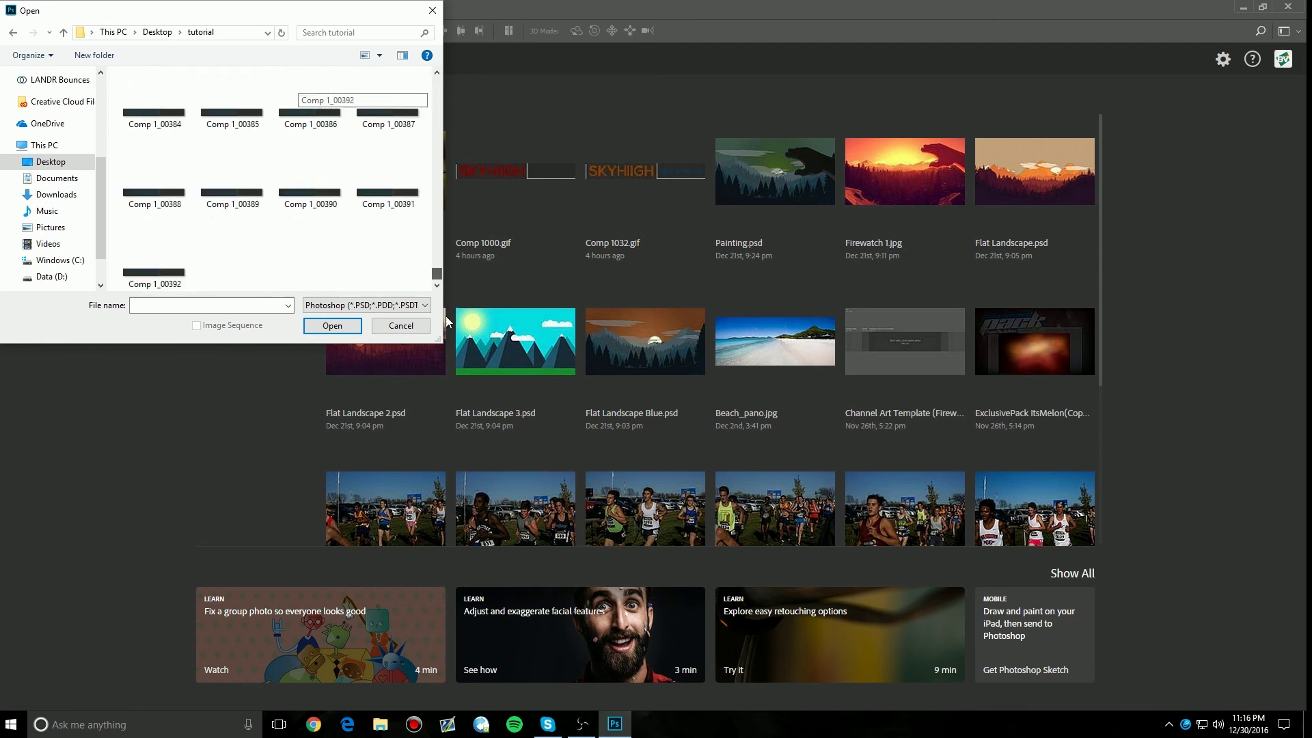
scroll(373, 110, up, 3)
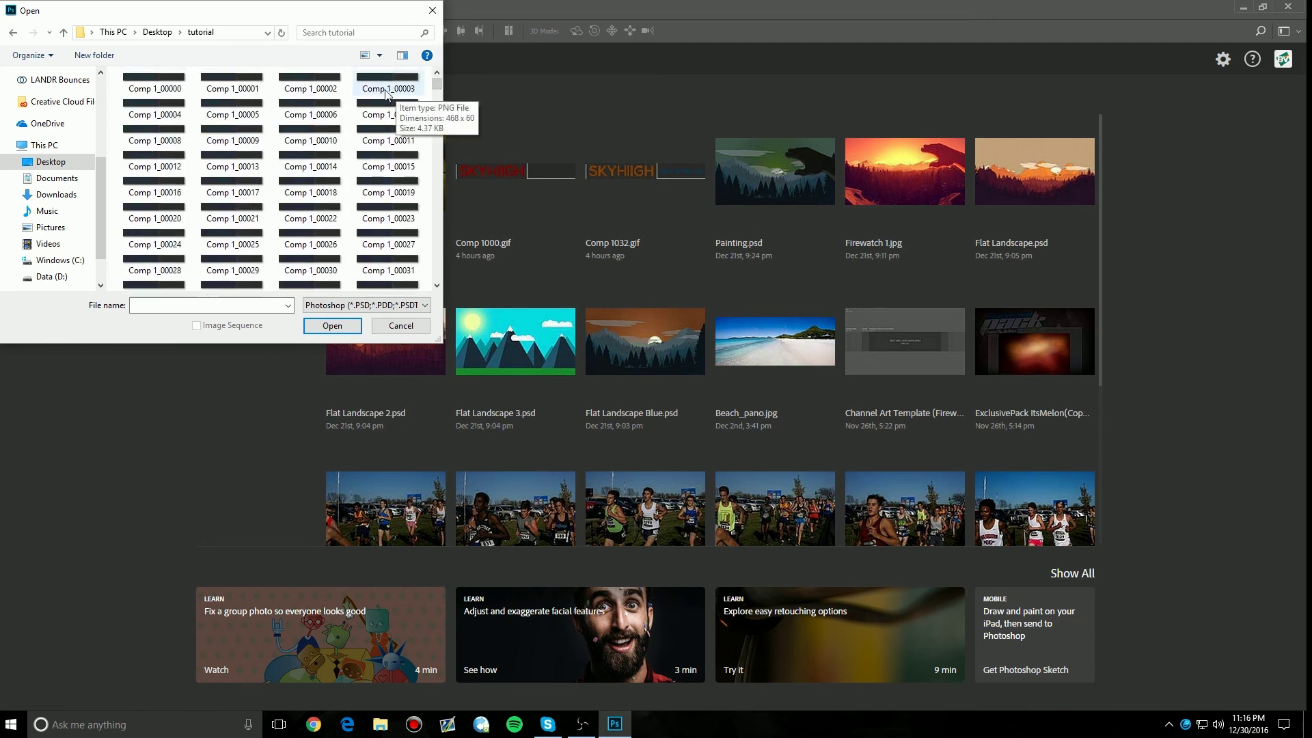
click(154, 82)
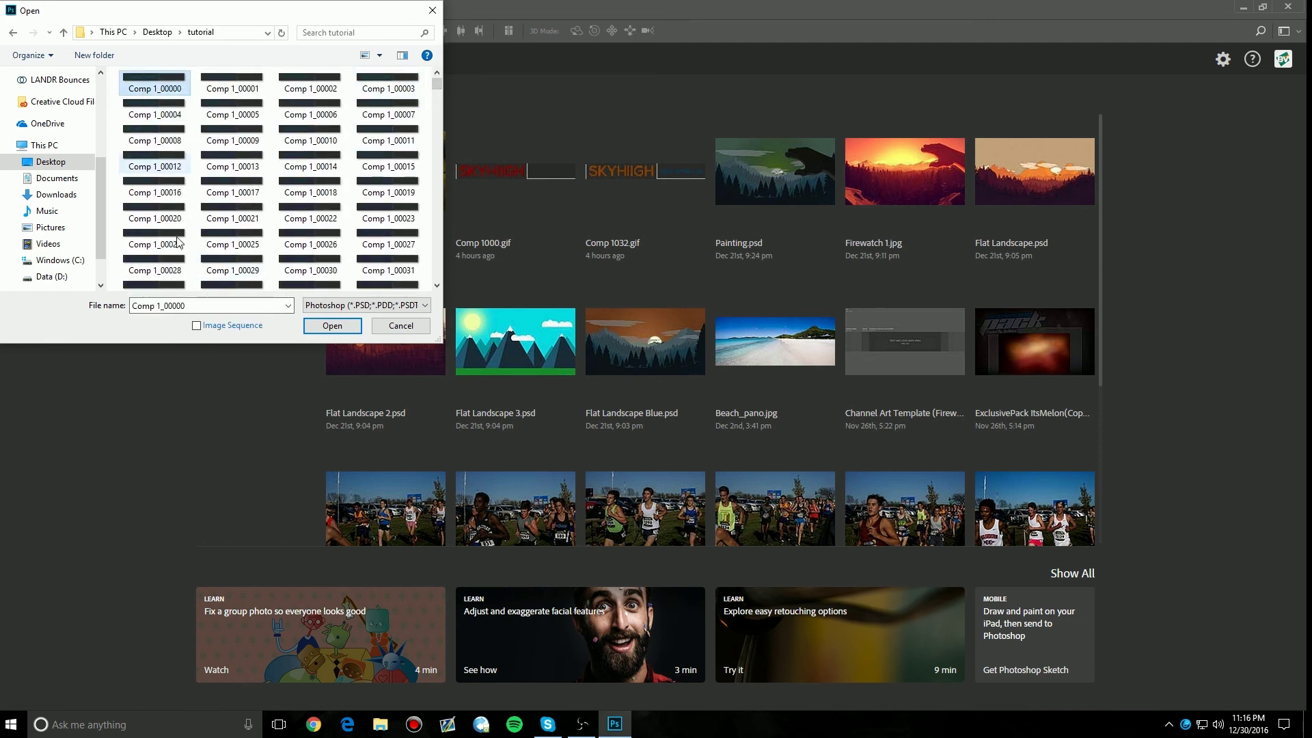
click(196, 326)
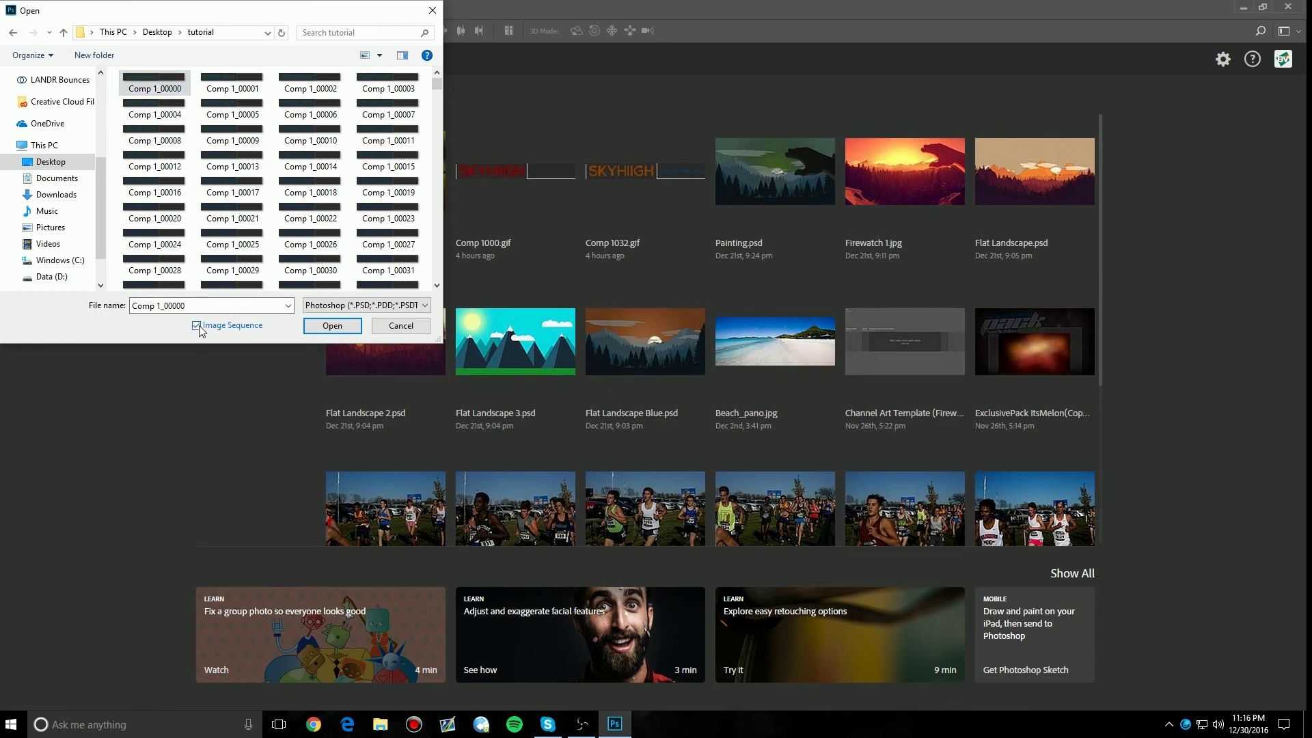
click(332, 326)
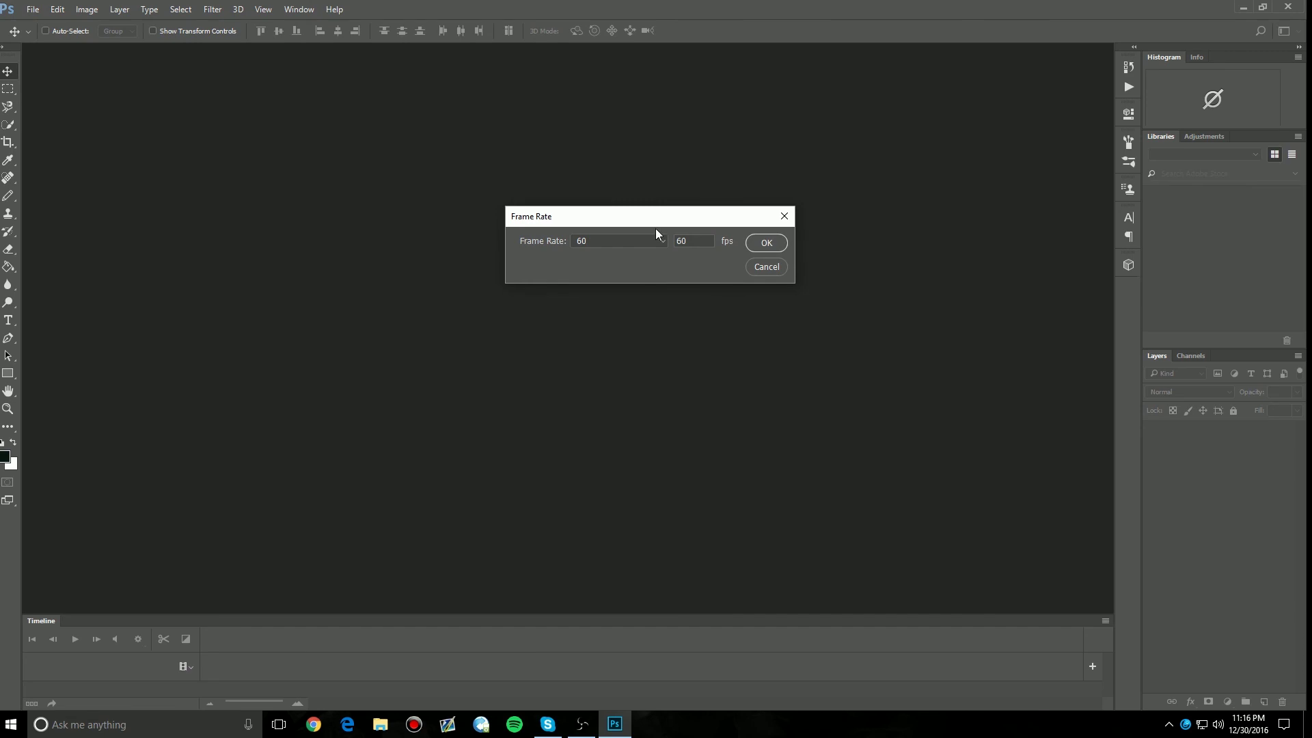
Step: Accept the 60 fps frame rate to create the Comp 1 video document
click(660, 246)
click(660, 246)
click(766, 243)
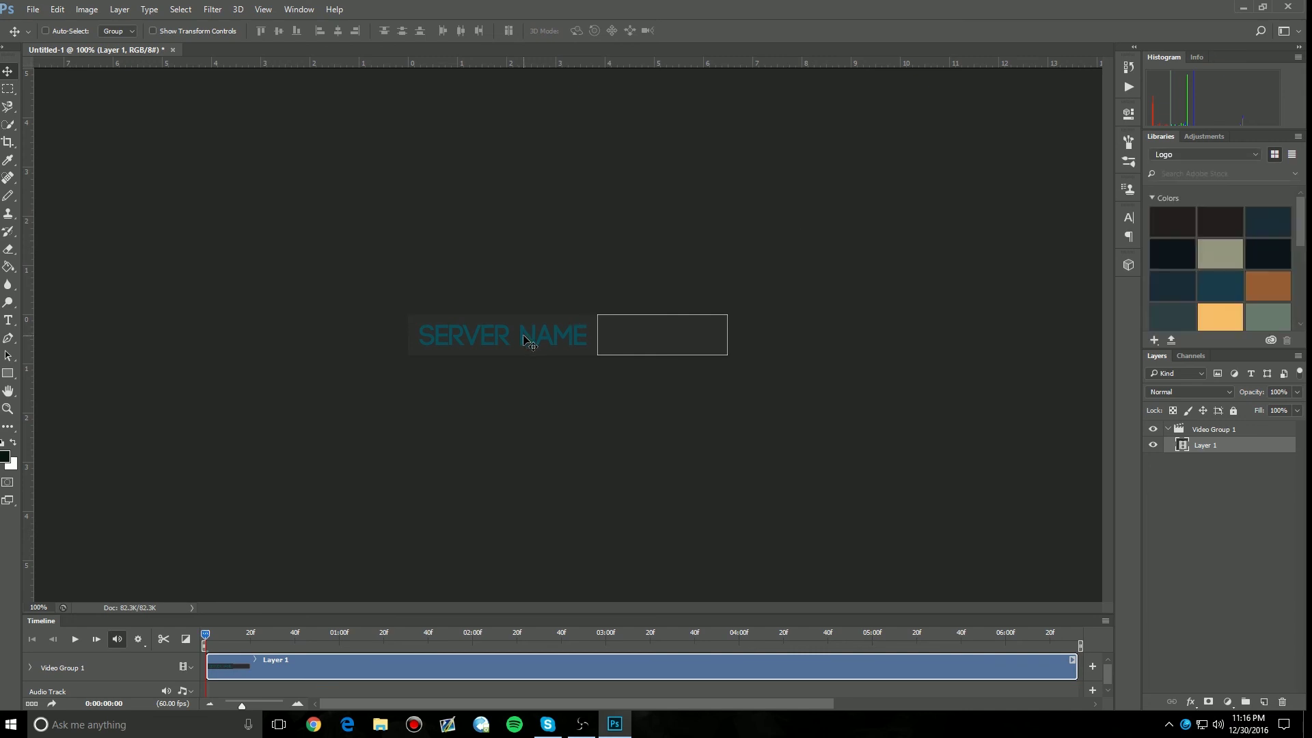
scroll(530, 341, up, 4)
scroll(531, 342, down, 5)
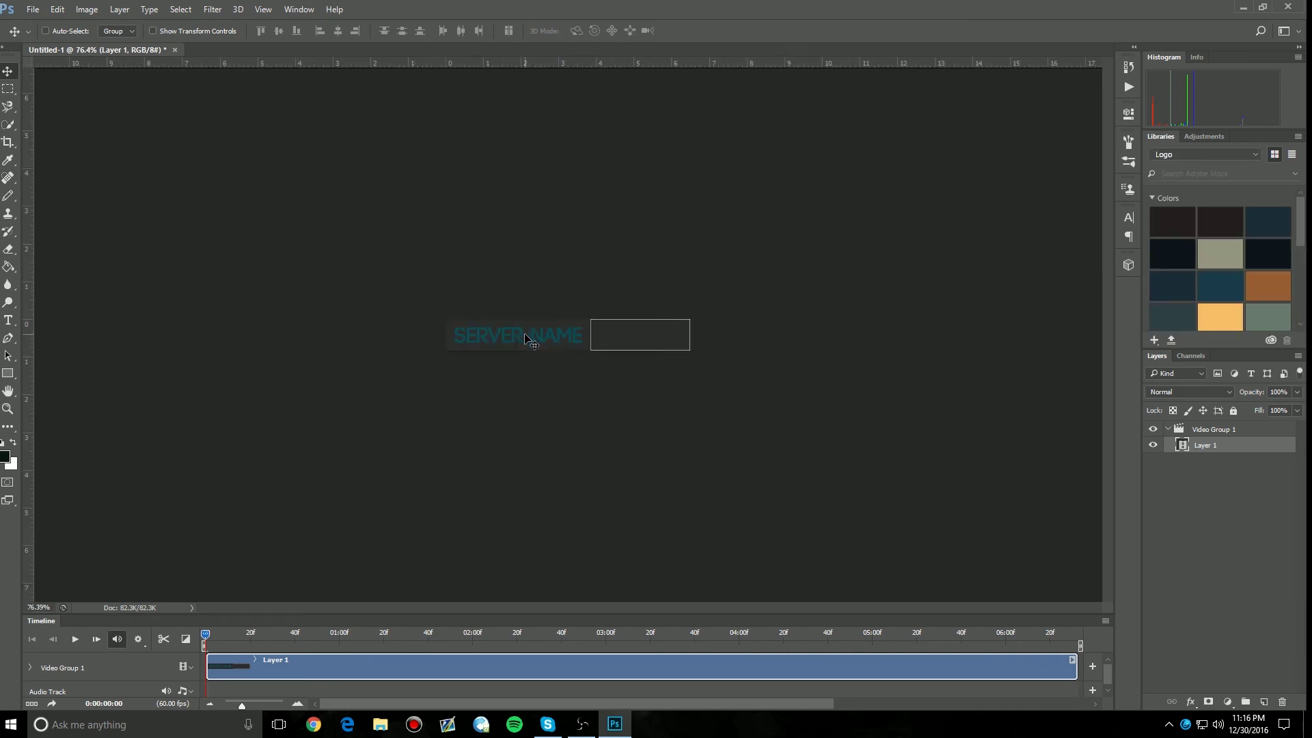
scroll(530, 342, up, 2)
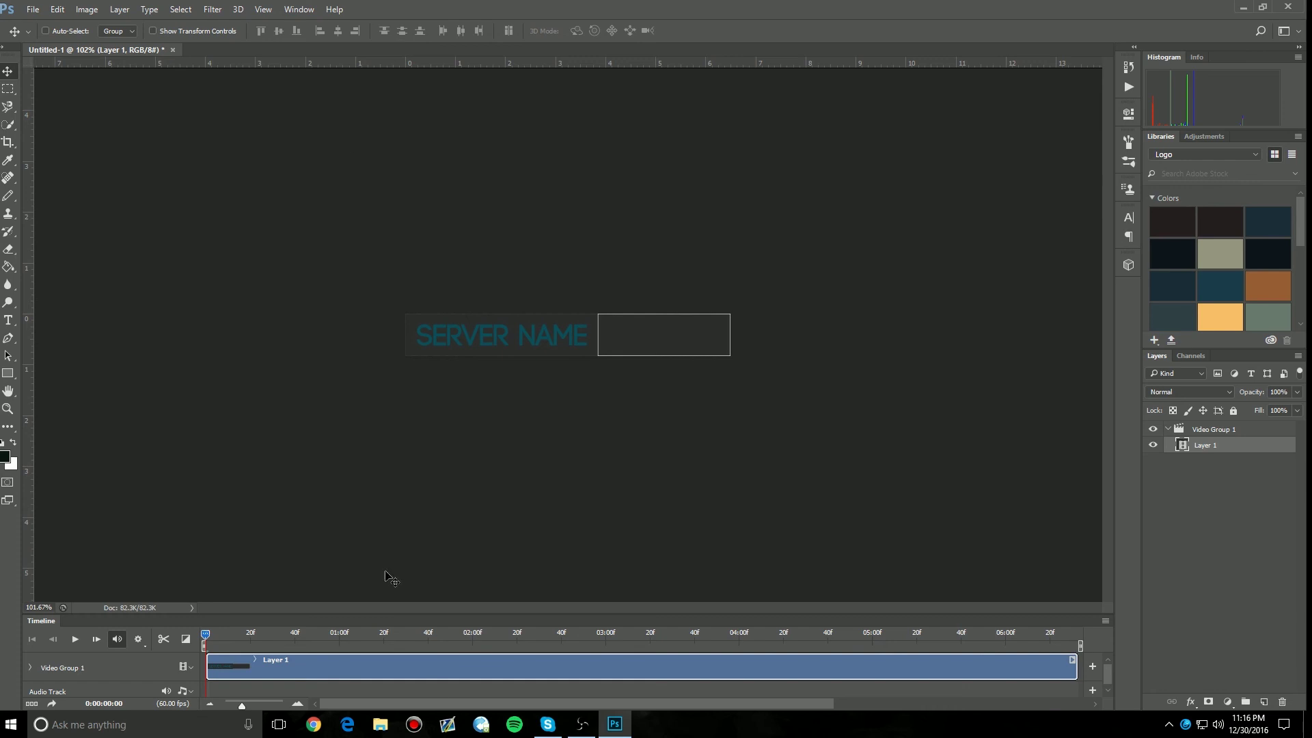
Step: Show the Info panel, play the banner animation, then stop back at the first frame
click(299, 10)
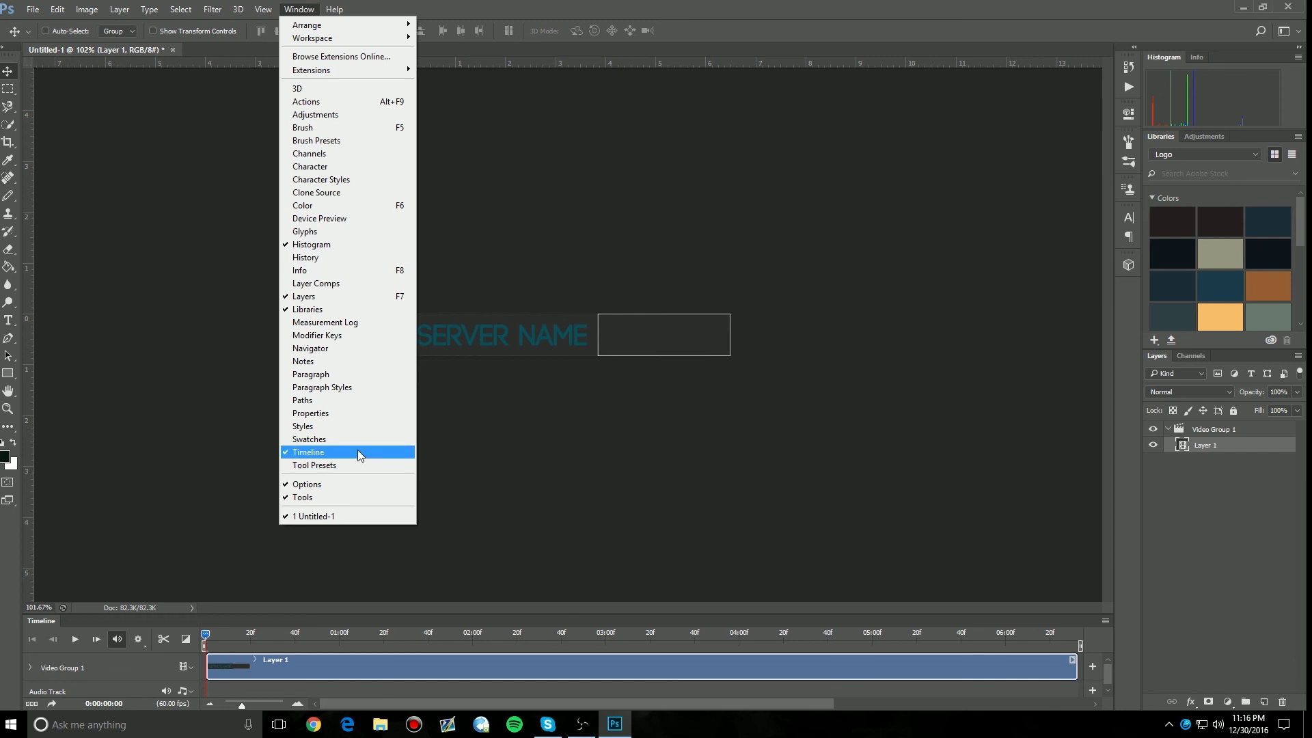
click(1194, 57)
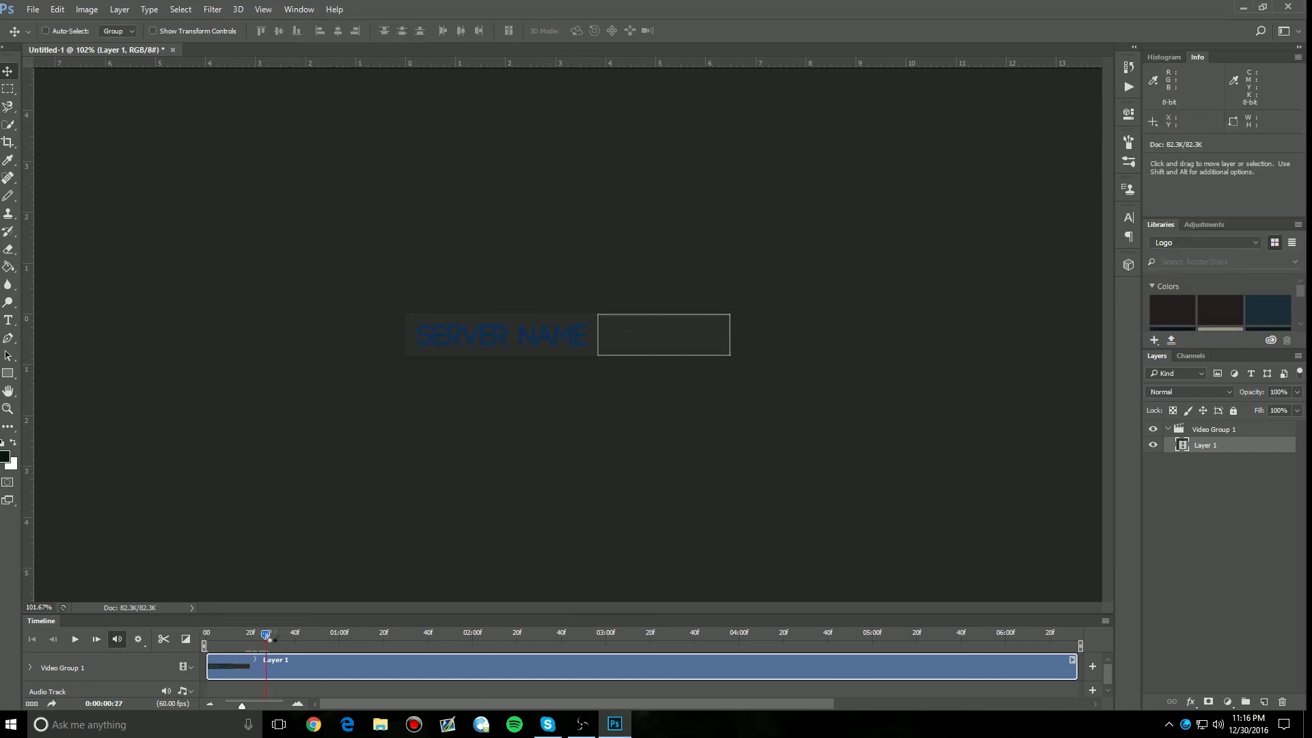
key(space)
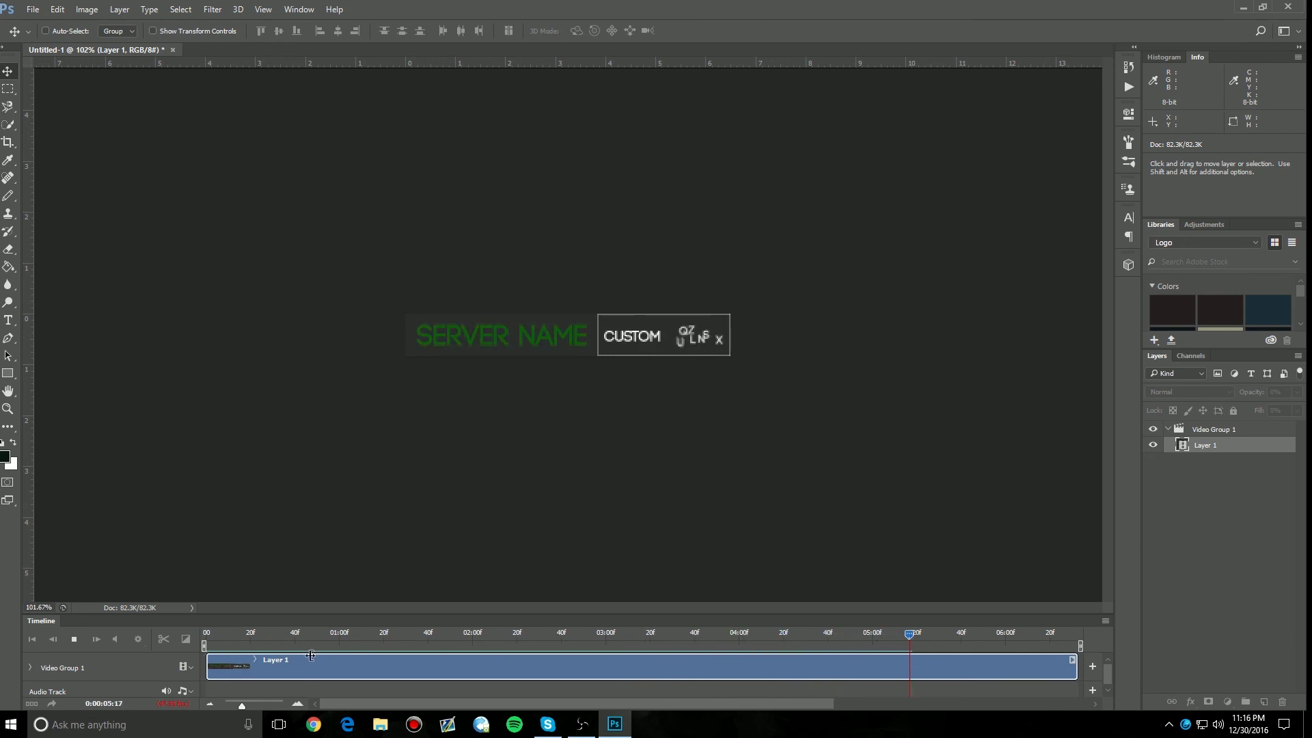
click(32, 639)
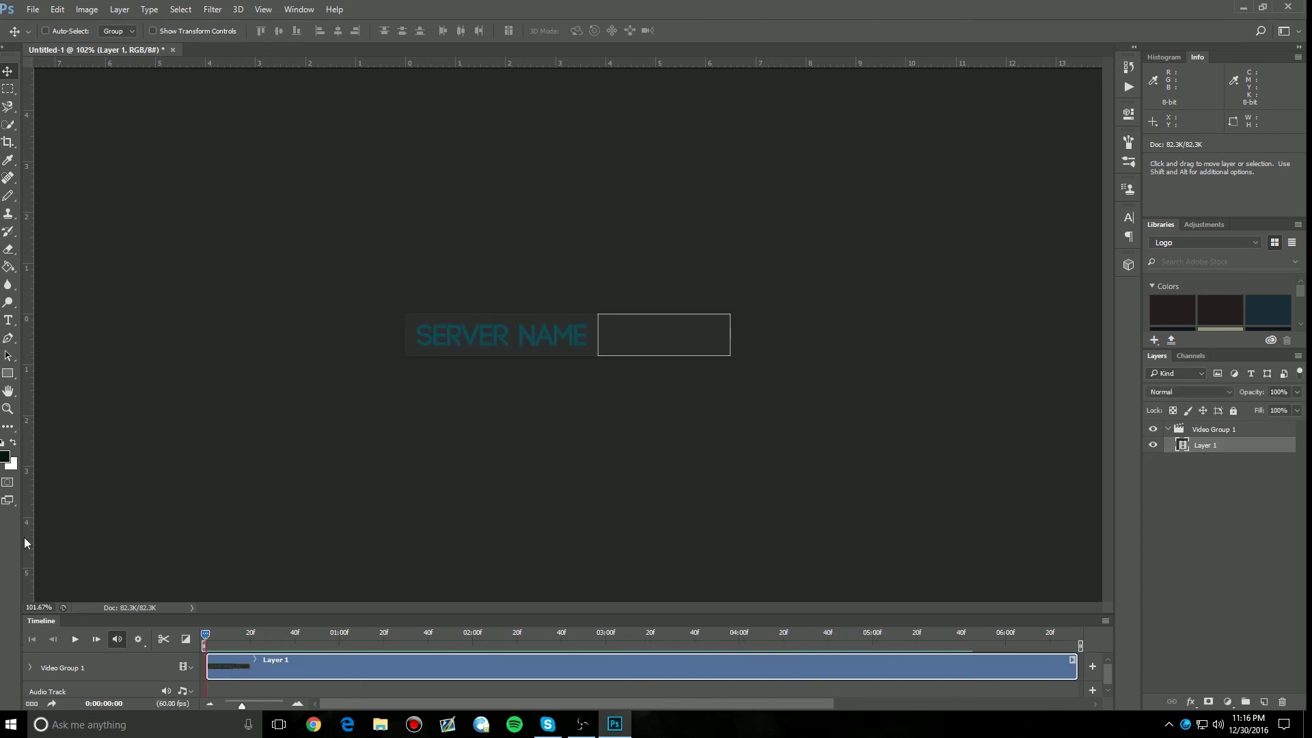
scroll(220, 695, down, 1)
scroll(218, 695, up, 1)
Step: Deselect all layers and open File > Export > Save for Web (Legacy) for the banner
click(1162, 486)
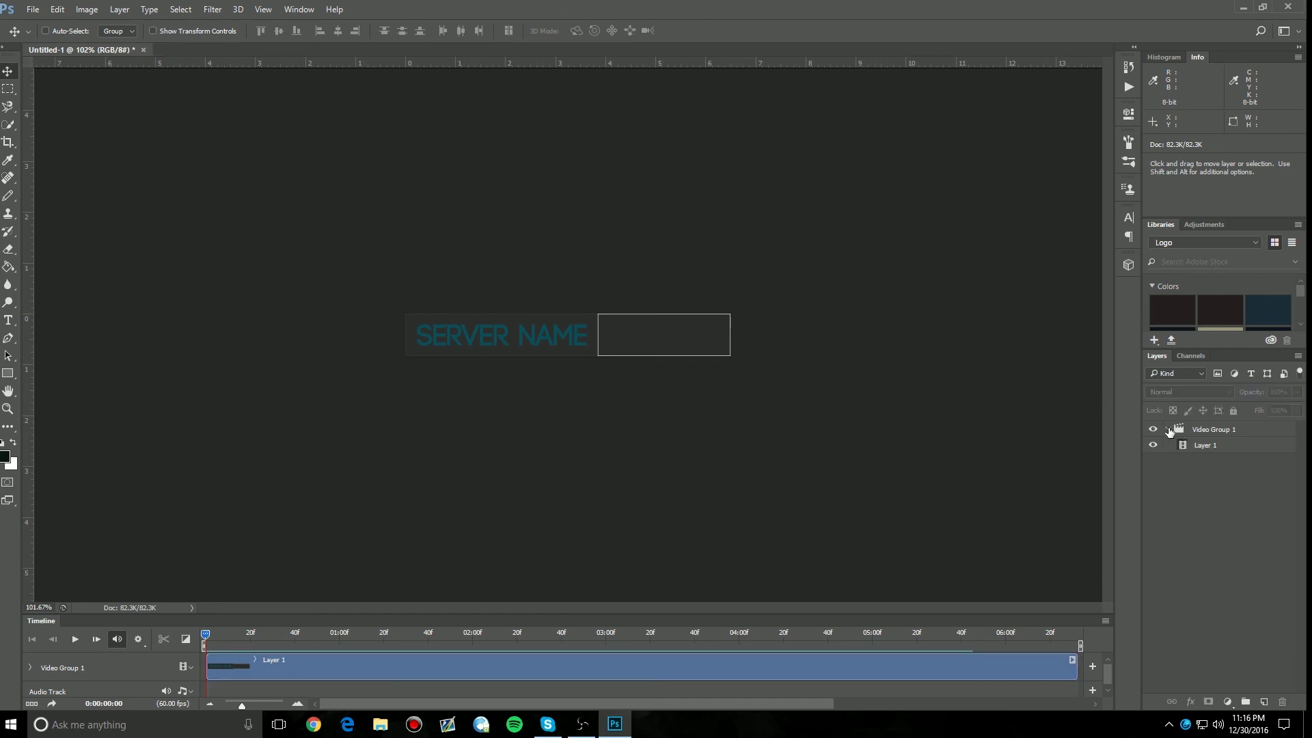
click(31, 10)
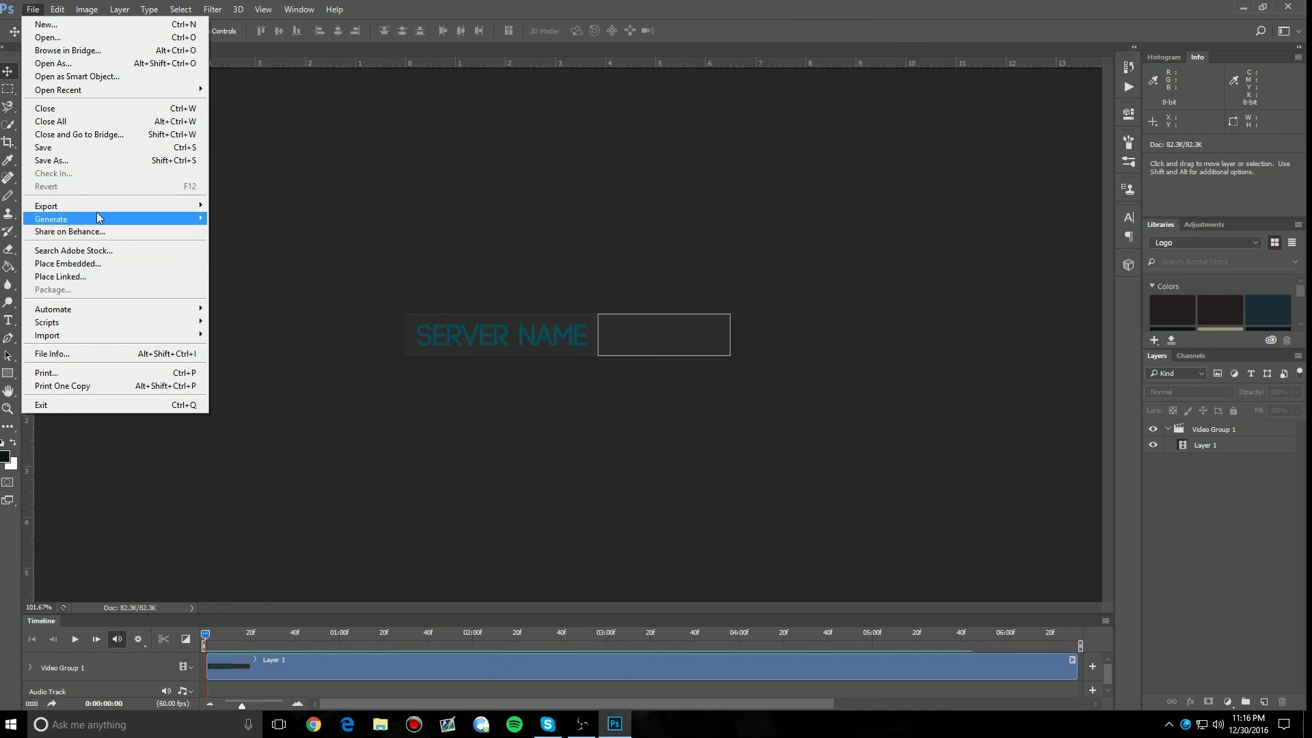
mouse_move(105, 210)
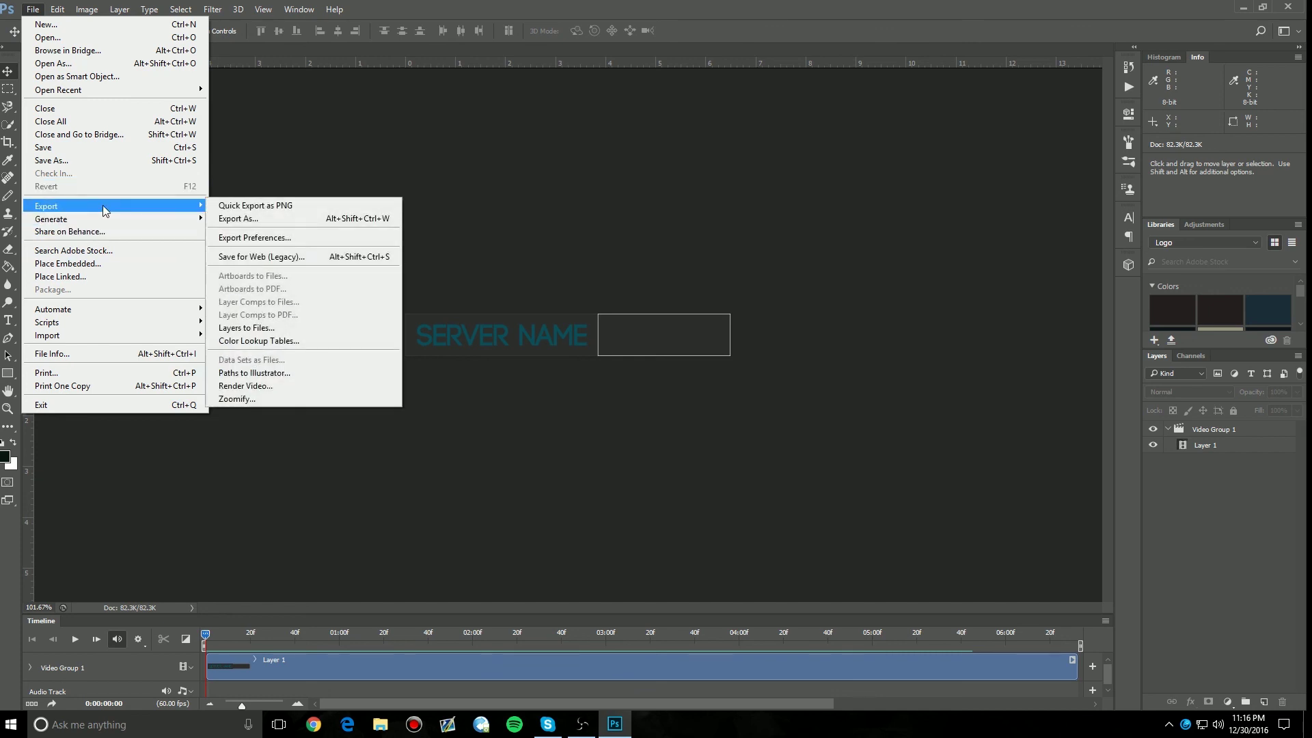
click(289, 257)
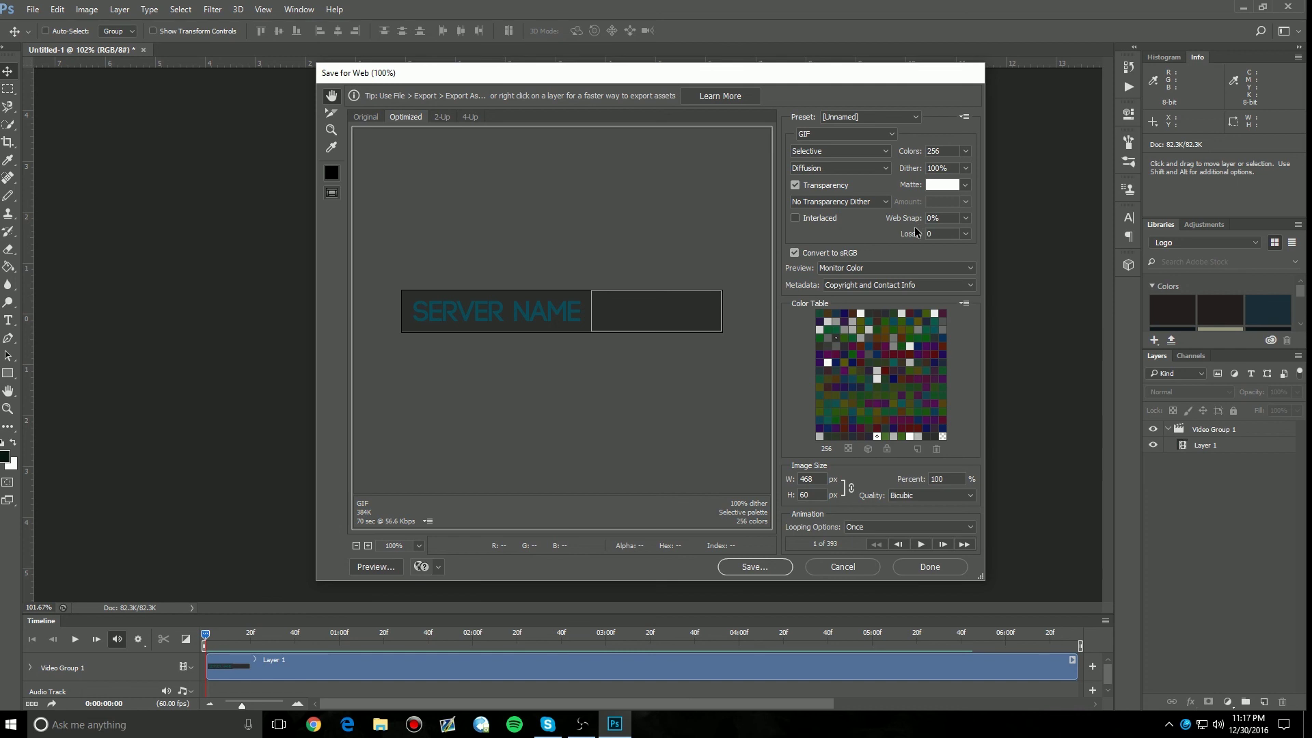
Step: Keep GIF format and Bicubic quality, set Looping Options to Forever, and preview the animation
click(834, 135)
click(831, 149)
click(903, 498)
click(902, 498)
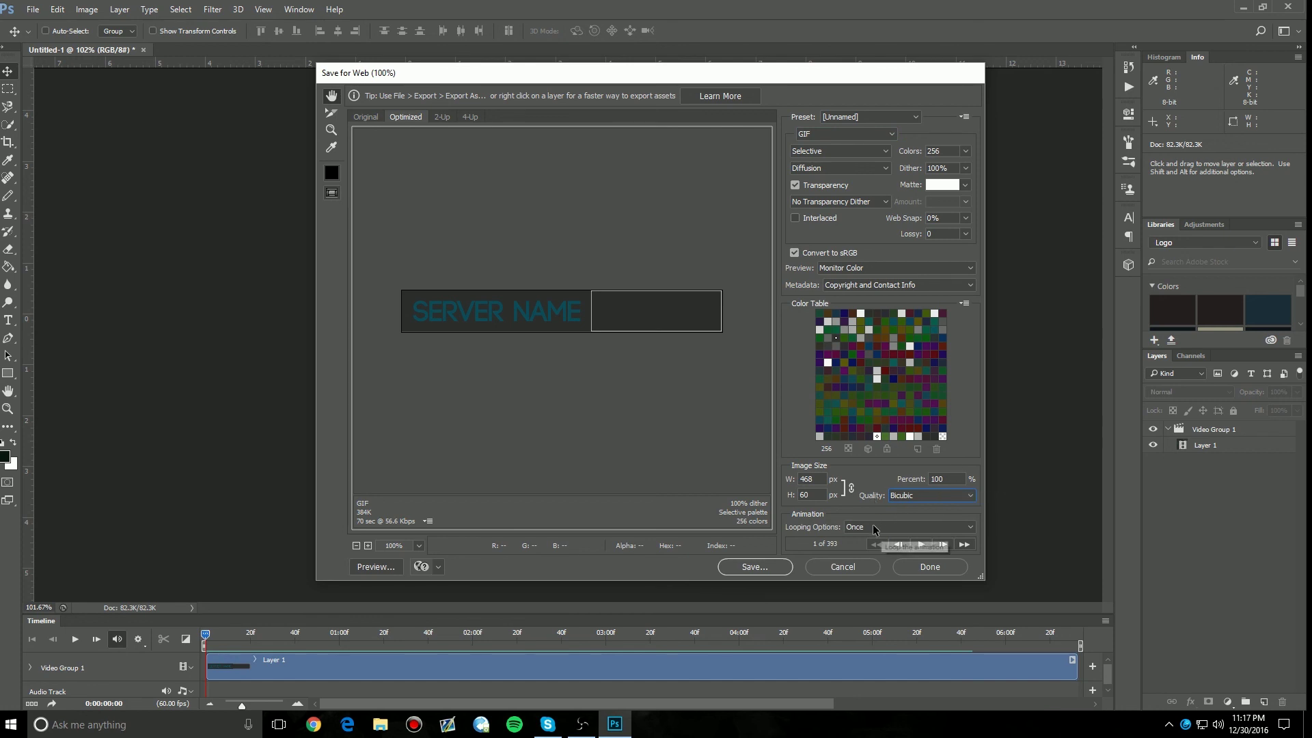
click(863, 528)
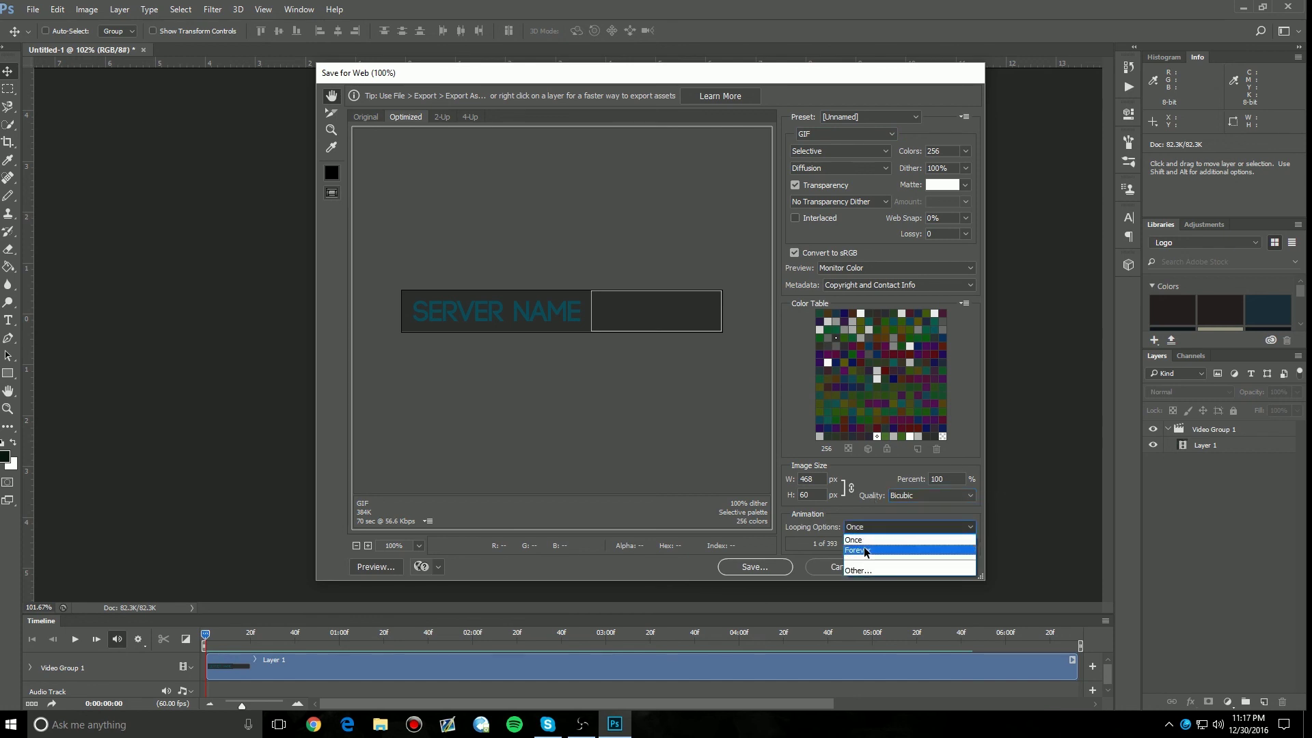
click(865, 549)
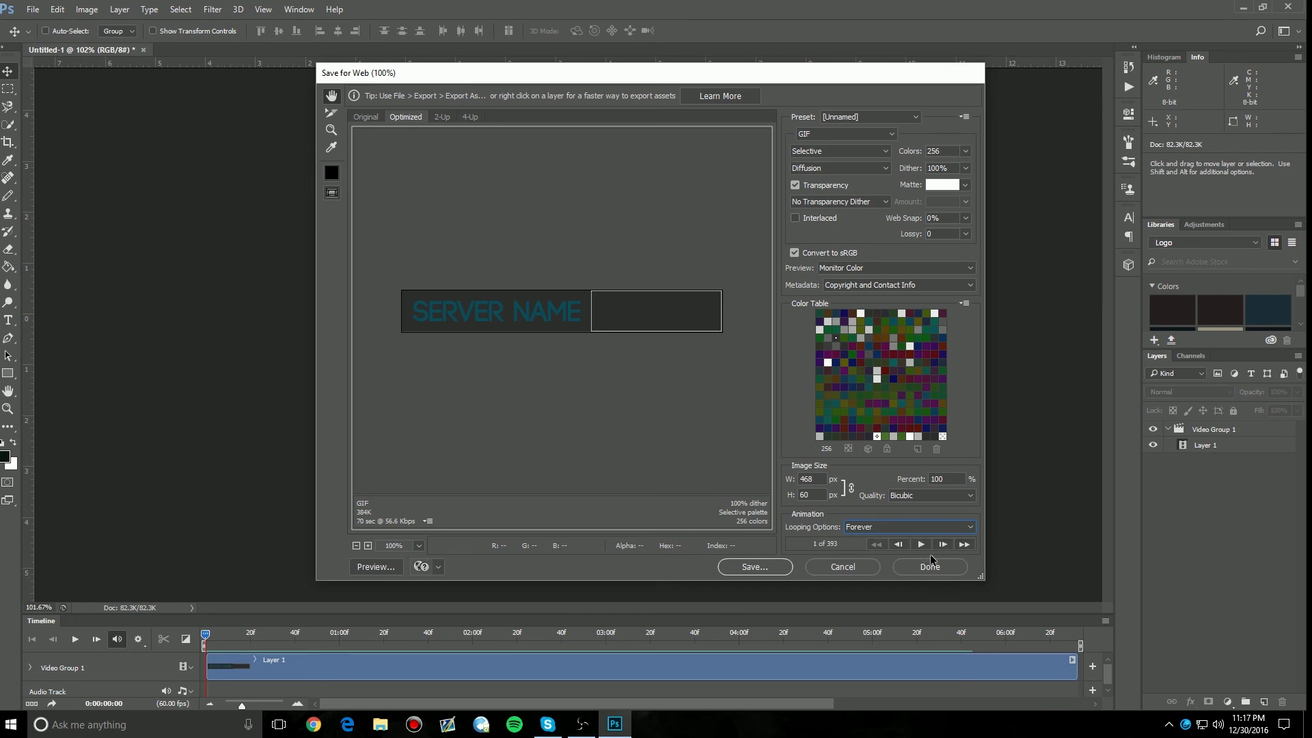
click(922, 544)
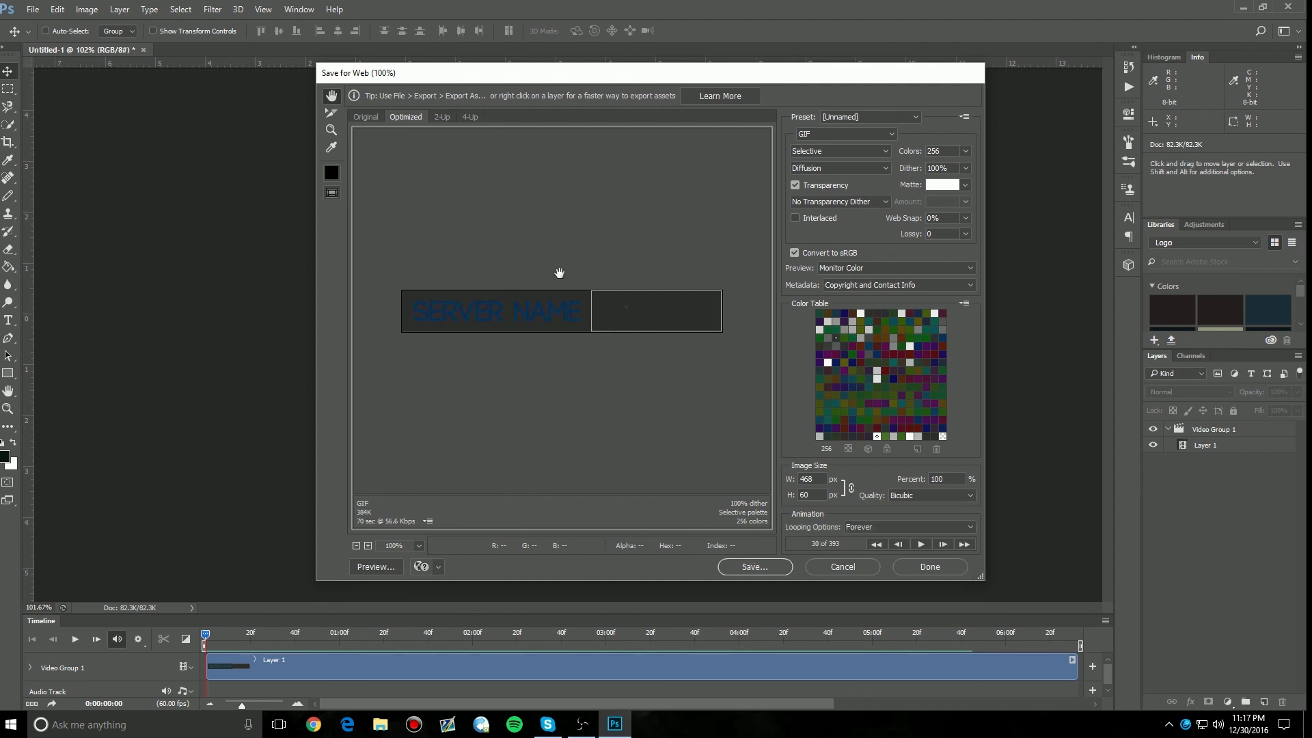
Step: Save the GIF as Untitled-1.gif, Images Only, into the Desktop tutorial folder
click(761, 568)
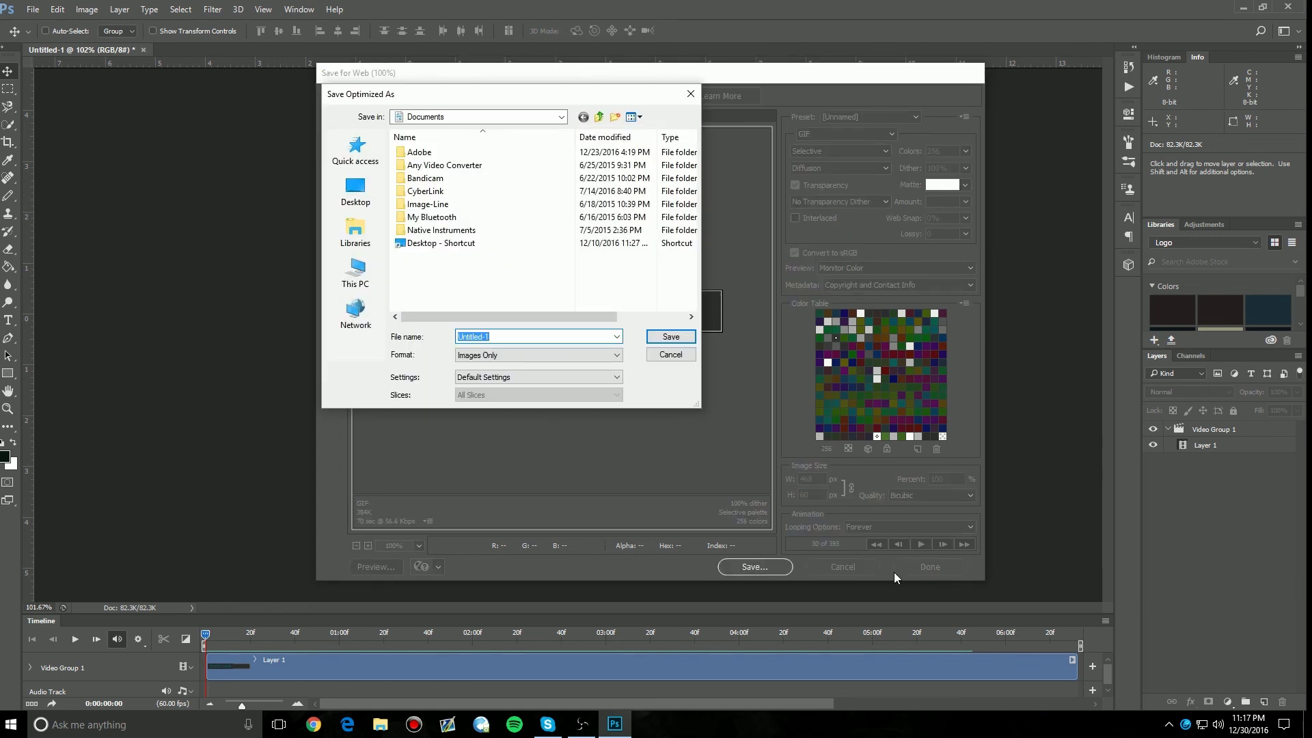
click(502, 356)
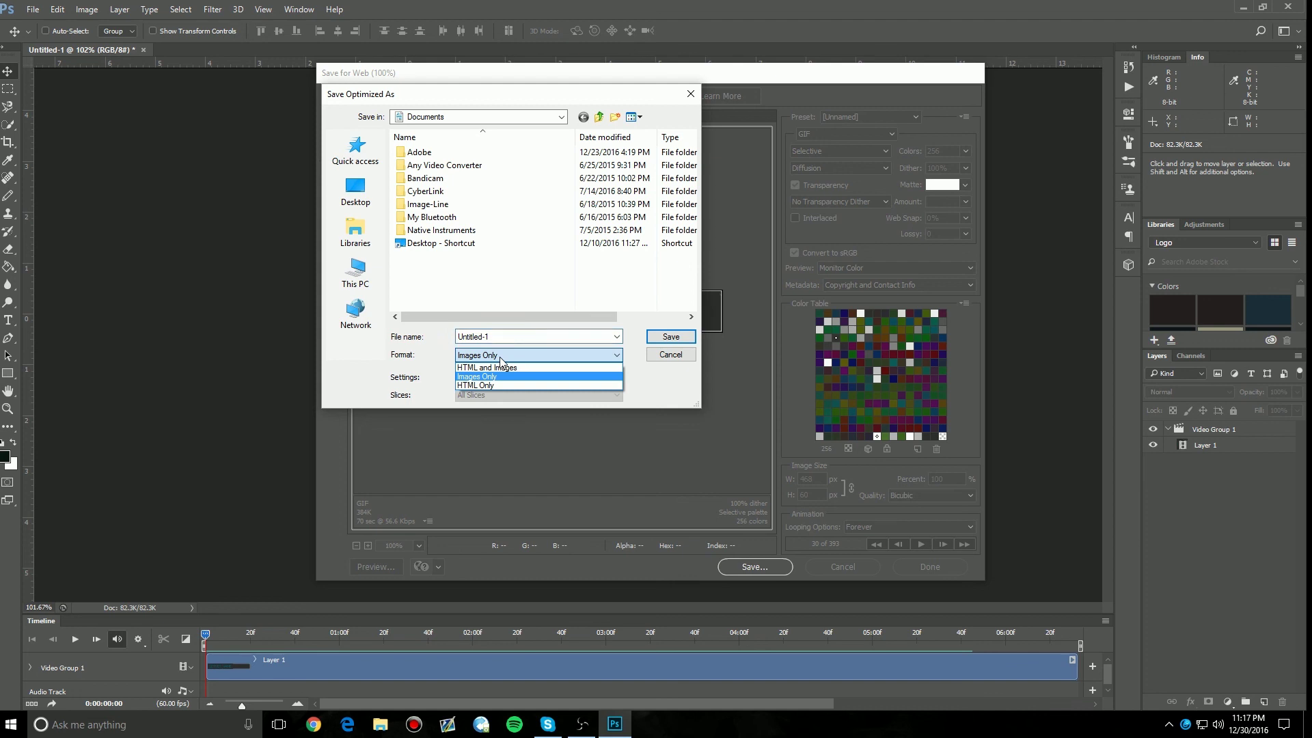
click(498, 377)
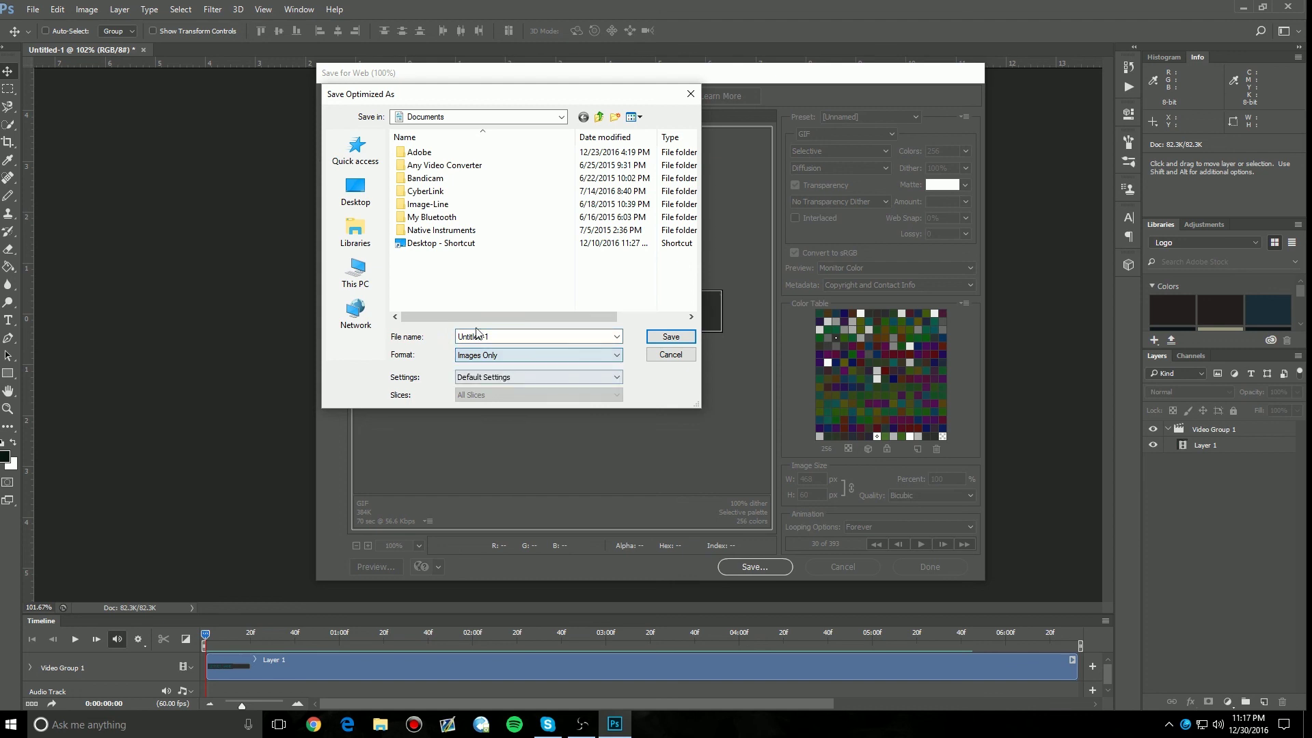
click(356, 190)
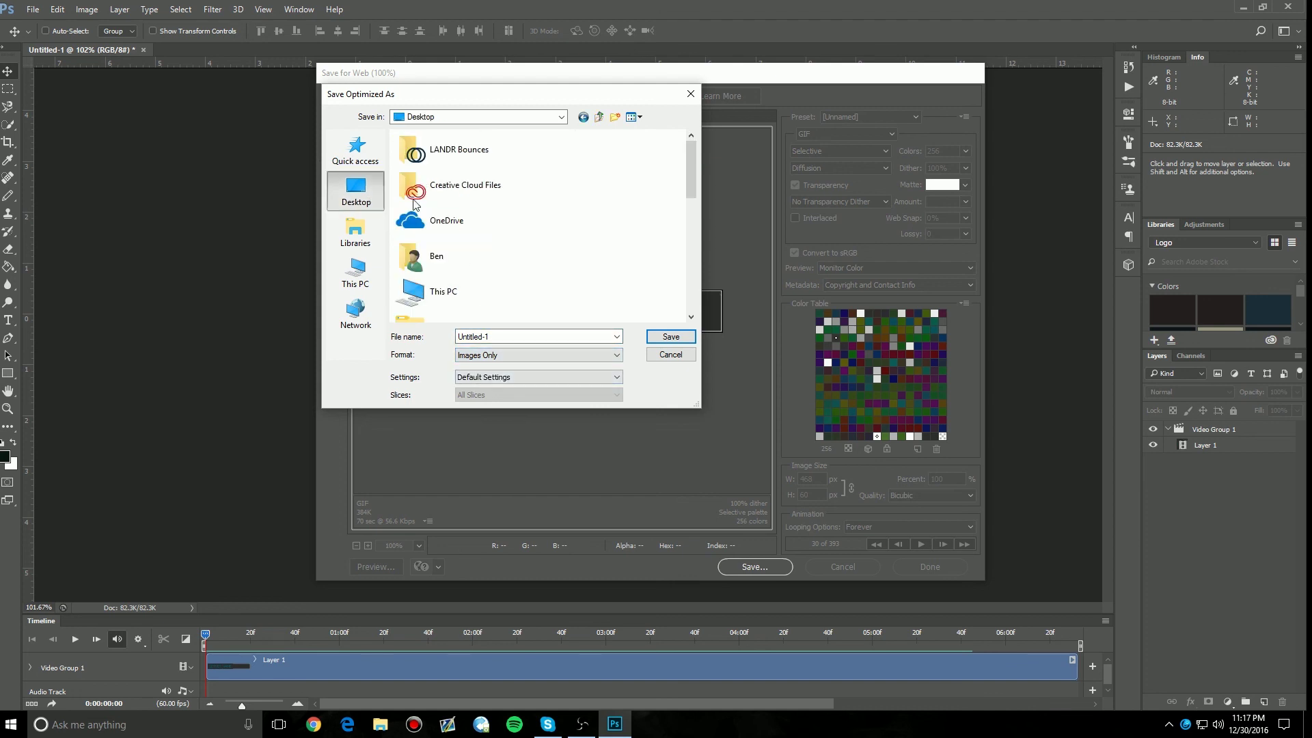
scroll(592, 265, down, 5)
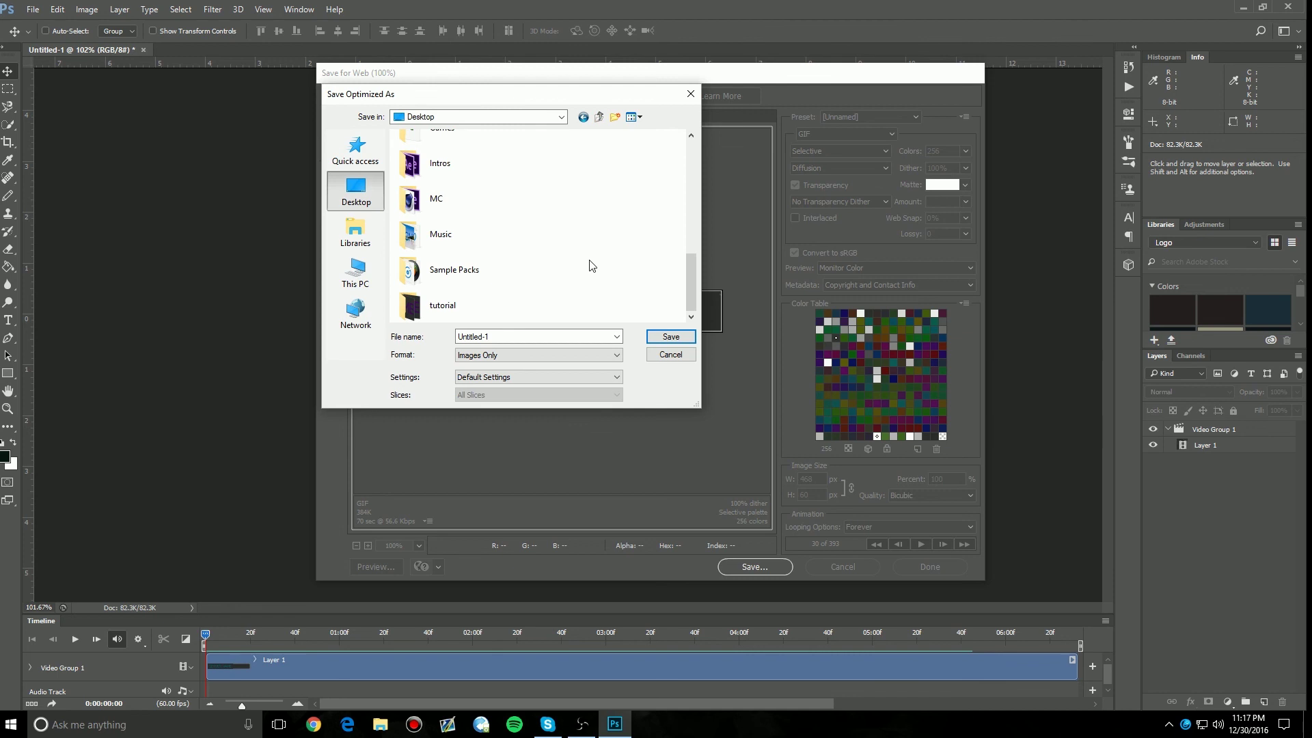
double_click(493, 309)
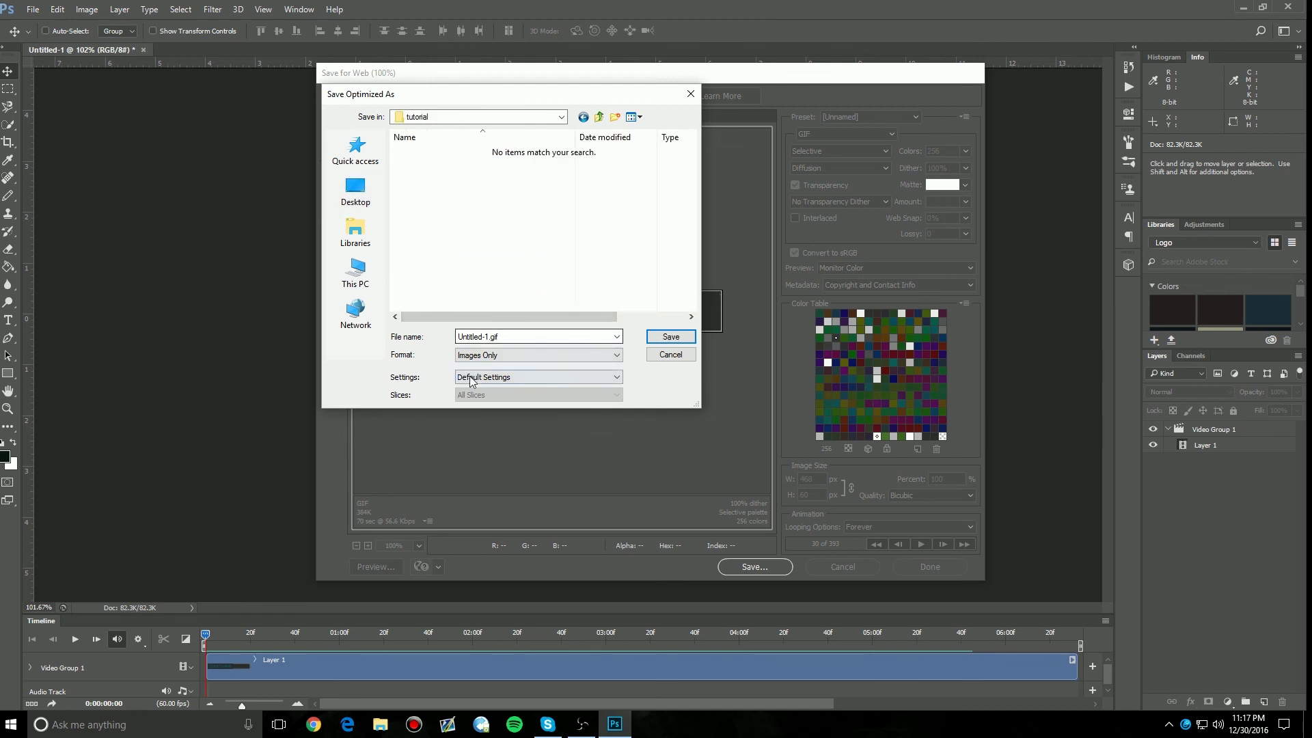
click(668, 336)
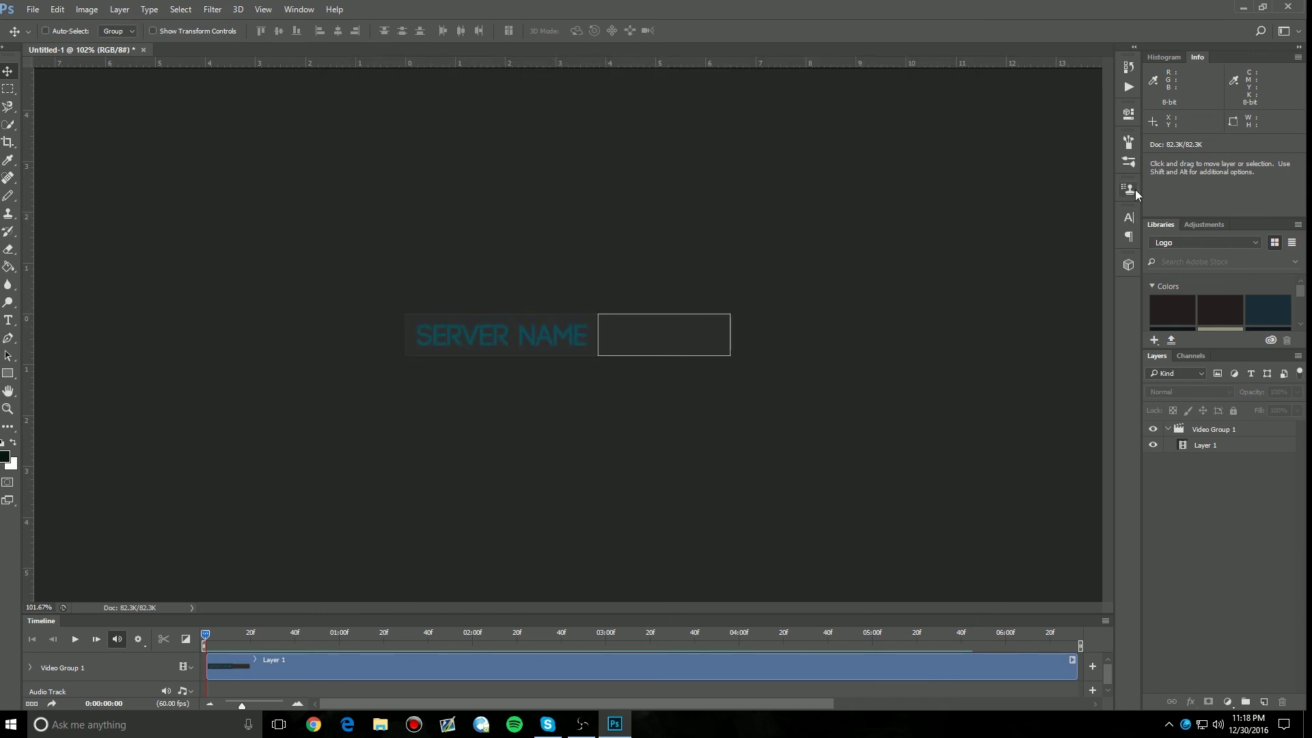
Step: Quit Photoshop without saving, then open Untitled-1.gif from Desktop > tutorial in File Explorer
click(1287, 6)
click(651, 273)
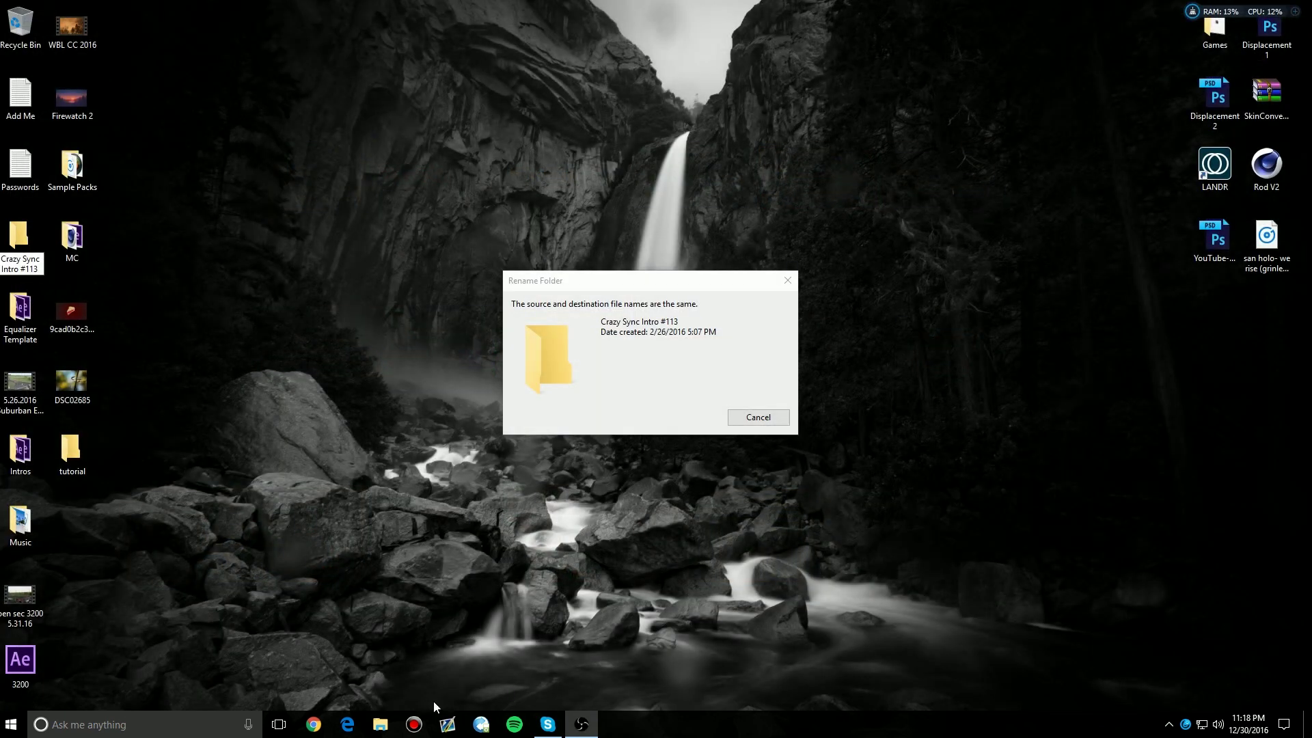
click(380, 724)
click(402, 389)
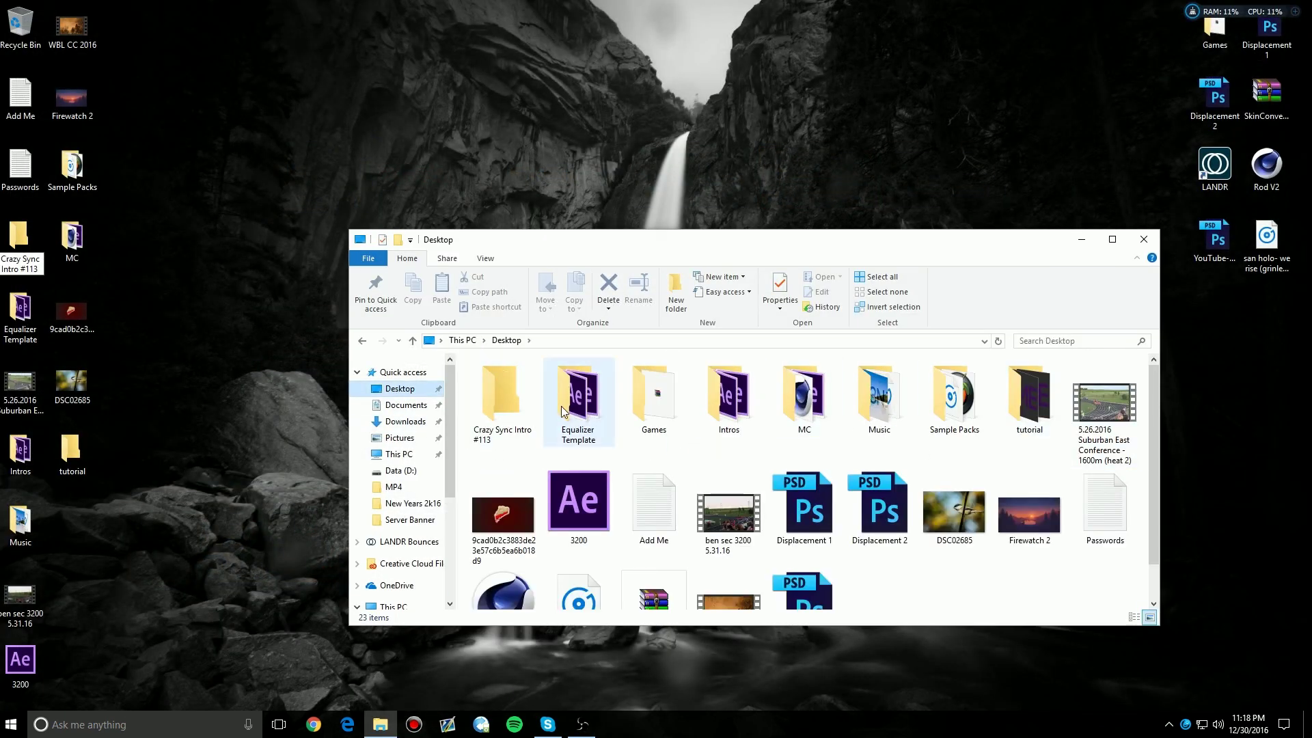
double_click(1021, 408)
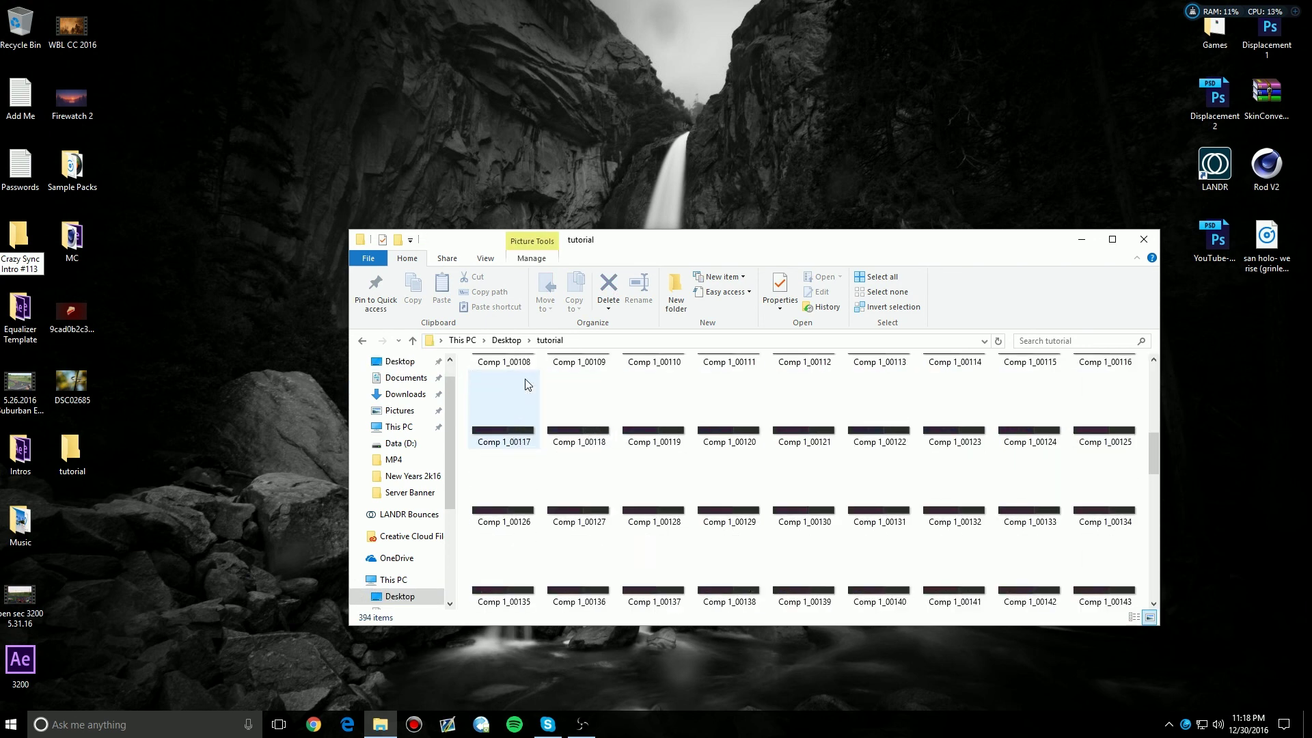
scroll(525, 383, down, 15)
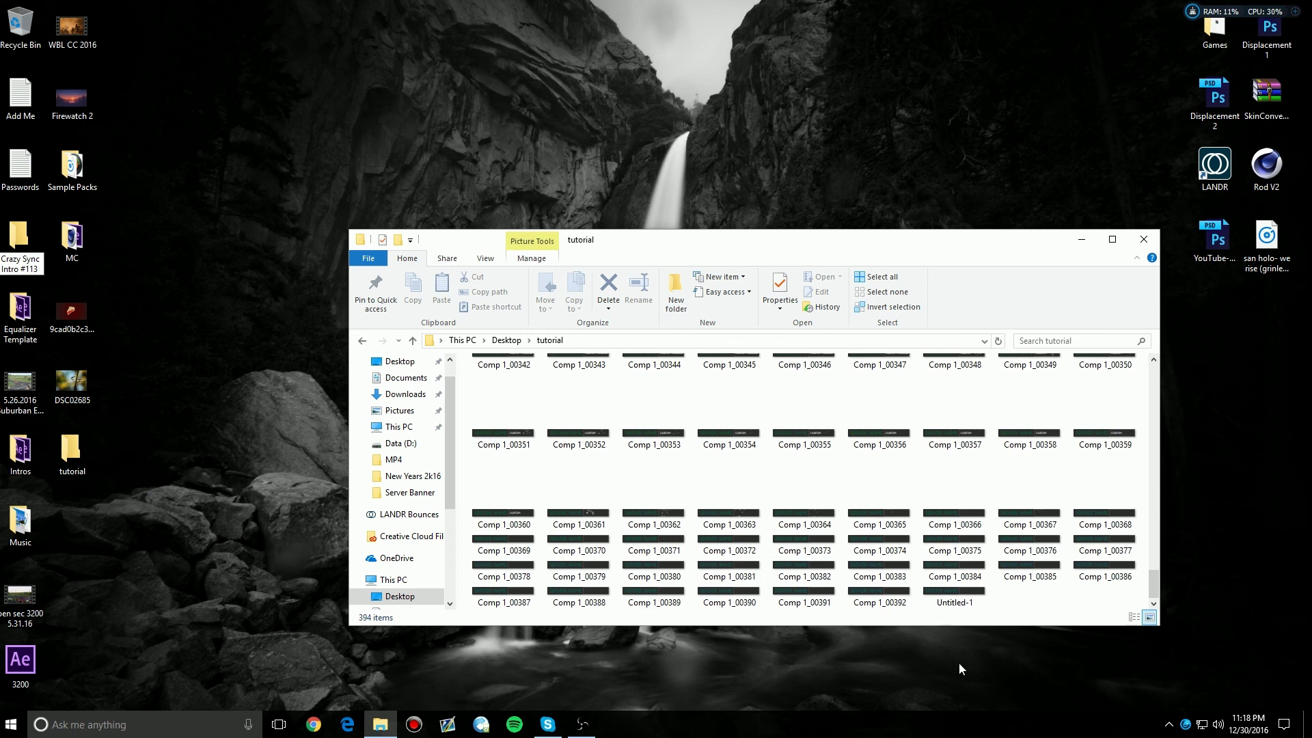
double_click(957, 601)
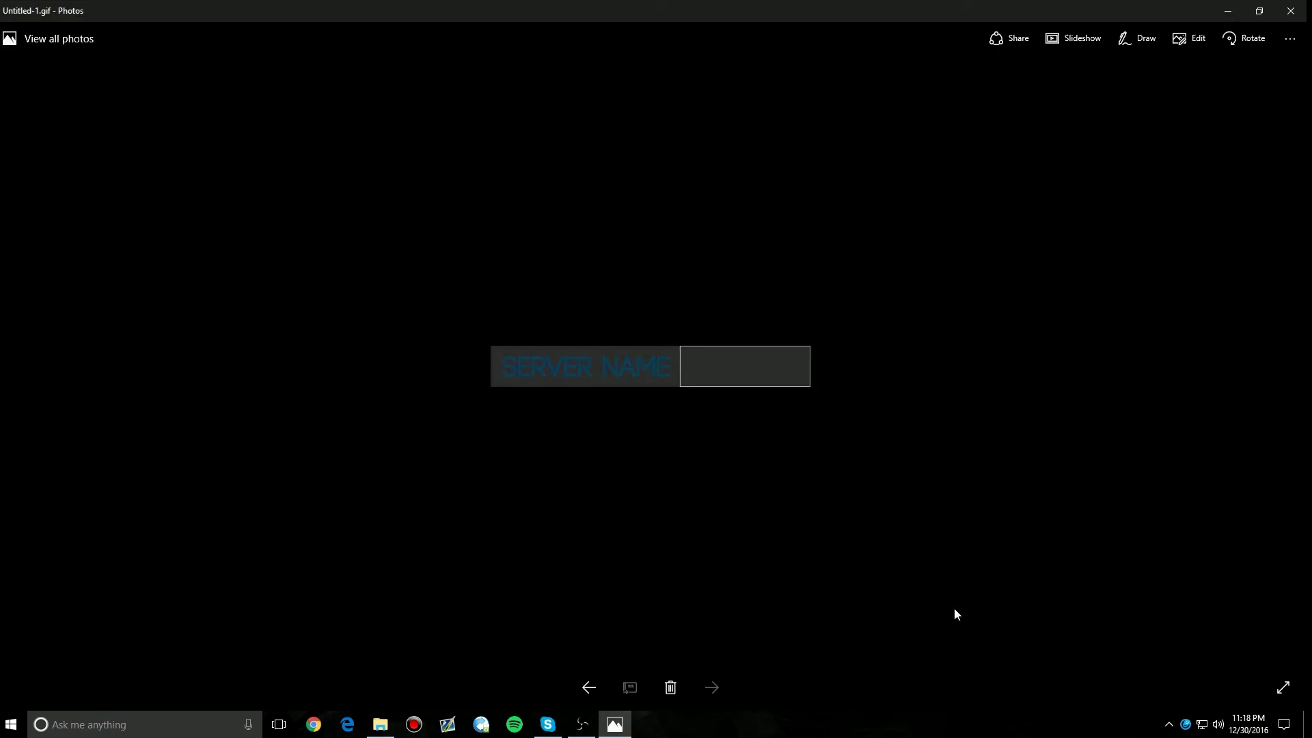